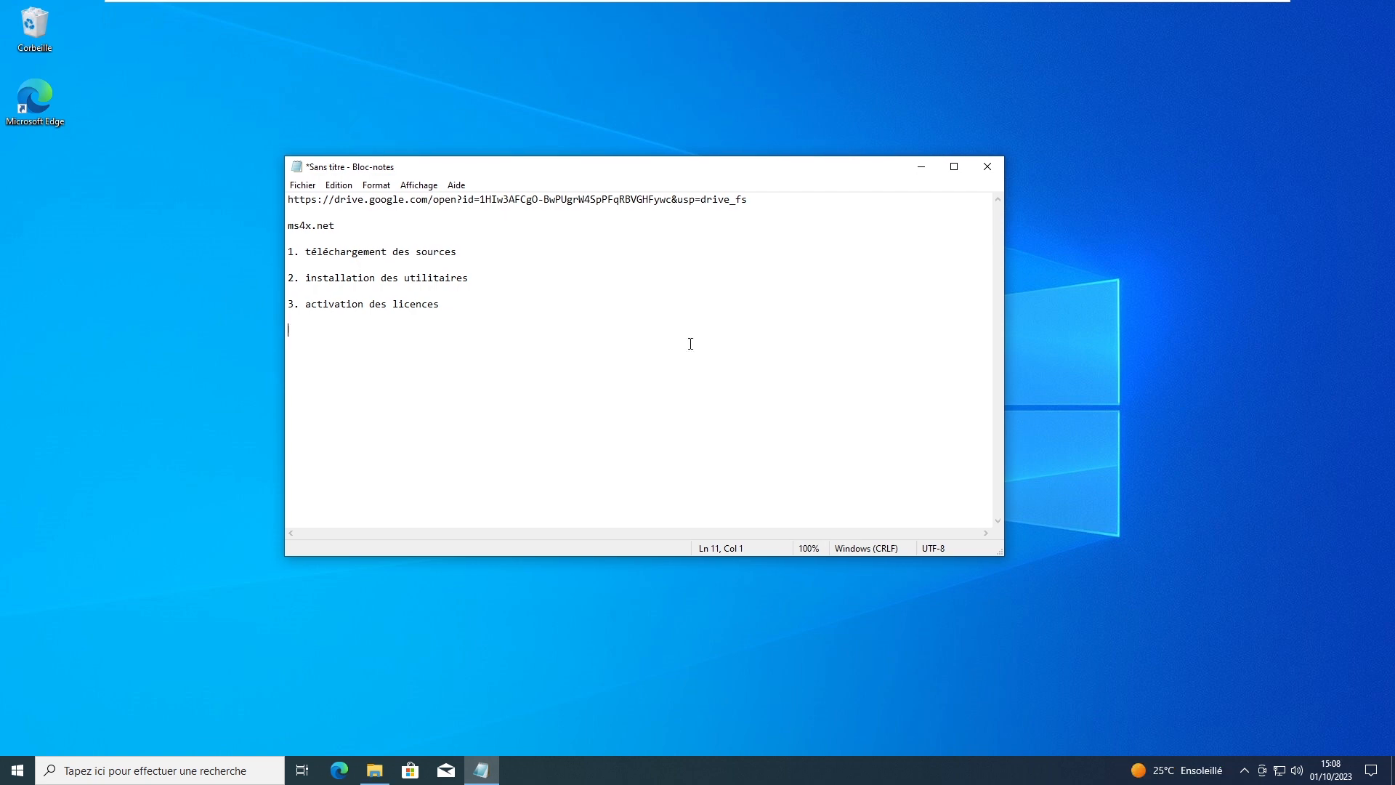
Step: Select the Google Drive URL on the first line of the Notepad notes
{"action": "left_click_drag", "start_coordinate": [793, 200], "coordinate": [188, 183]}
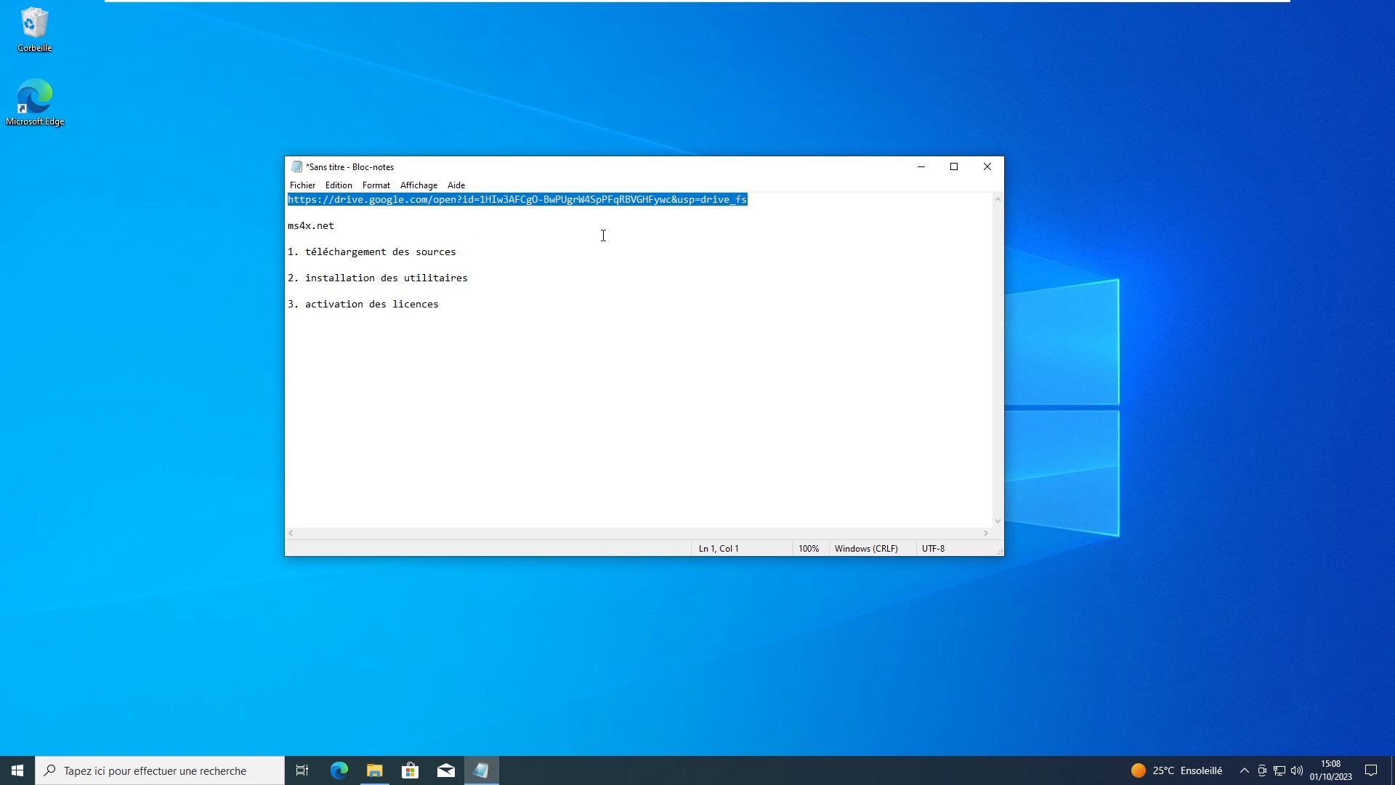
Step: Open the shared Drive link in Edge and download MaximumBoost_E85_MS43_Conversion_Tool.zip
{"action": "left_click", "coordinate": [340, 771]}
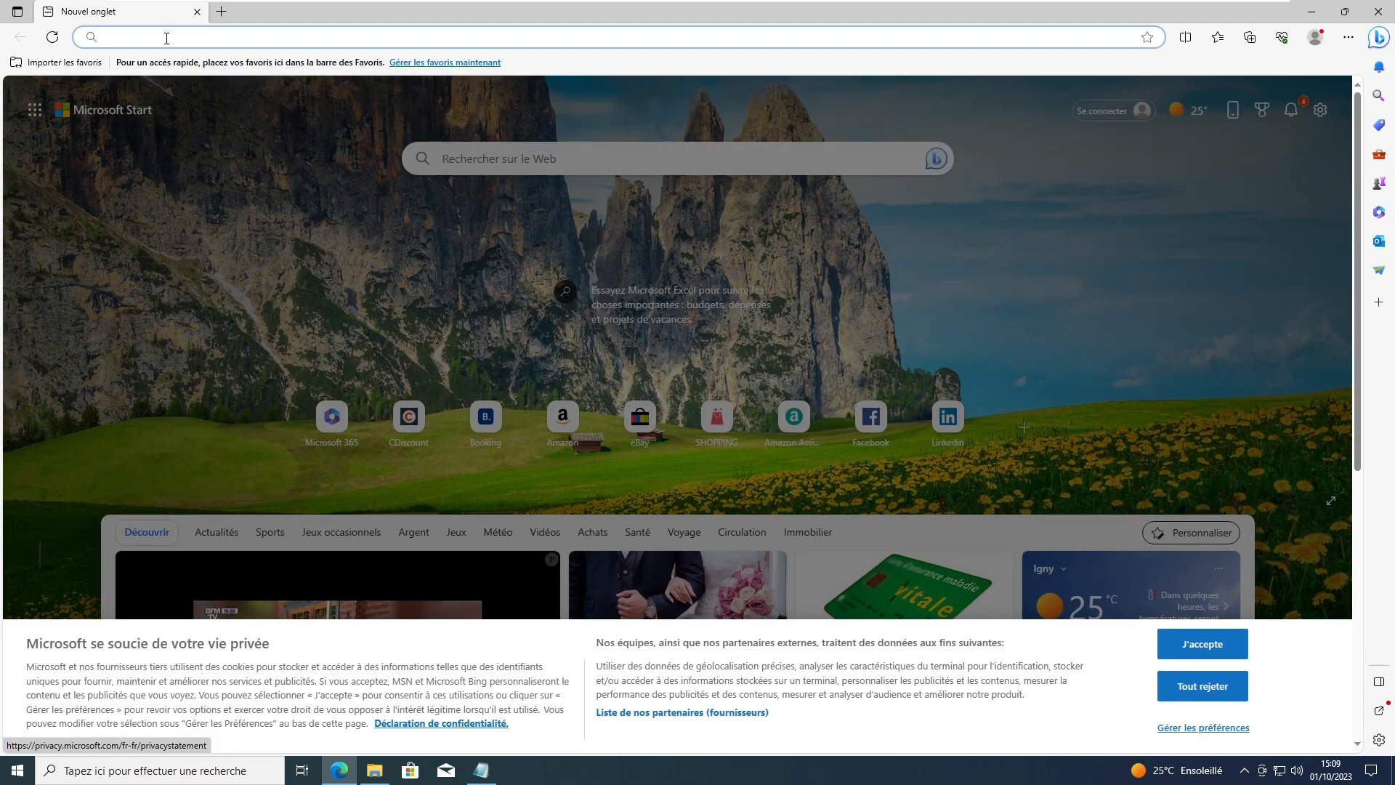
{"action": "key", "text": "Return"}
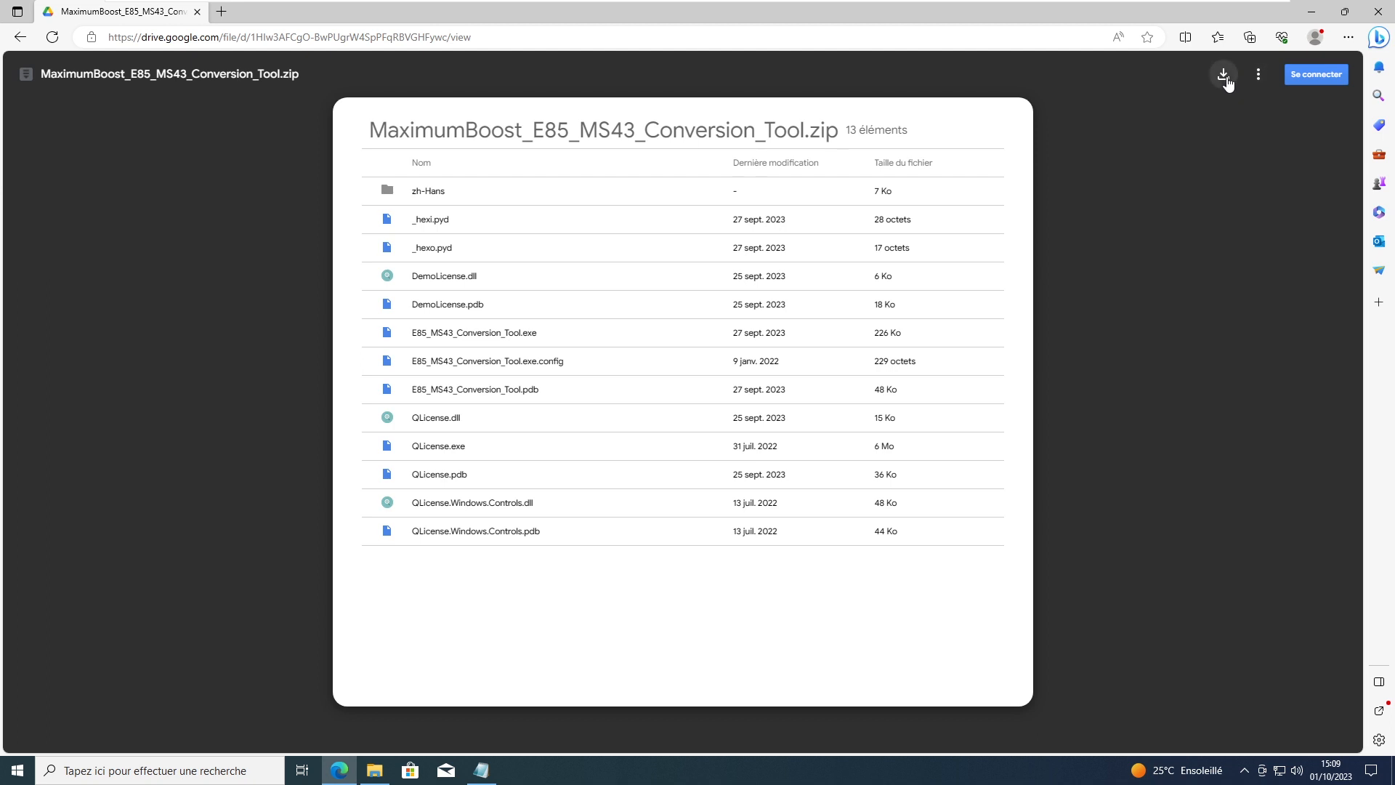
{"action": "left_click", "coordinate": [1224, 75]}
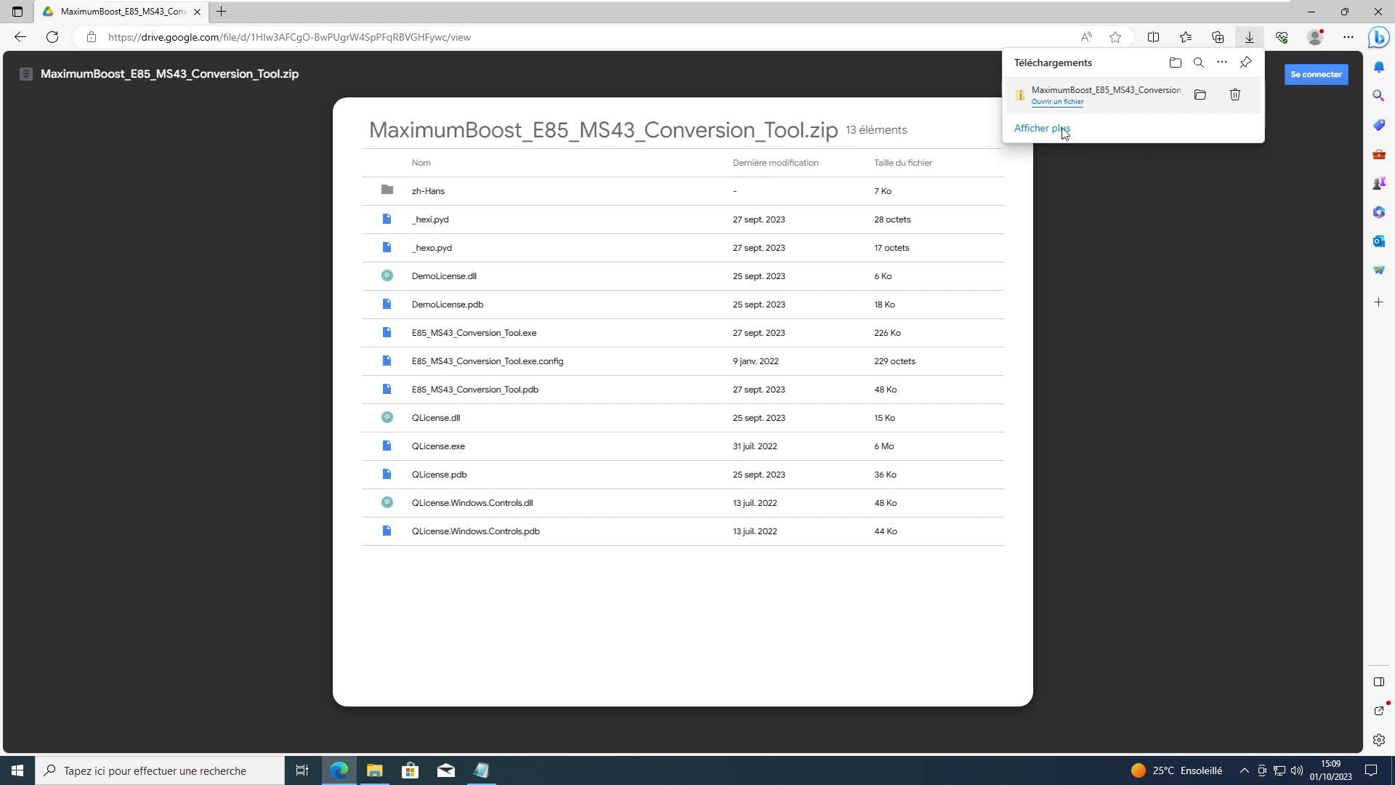
{"action": "left_click", "coordinate": [339, 40]}
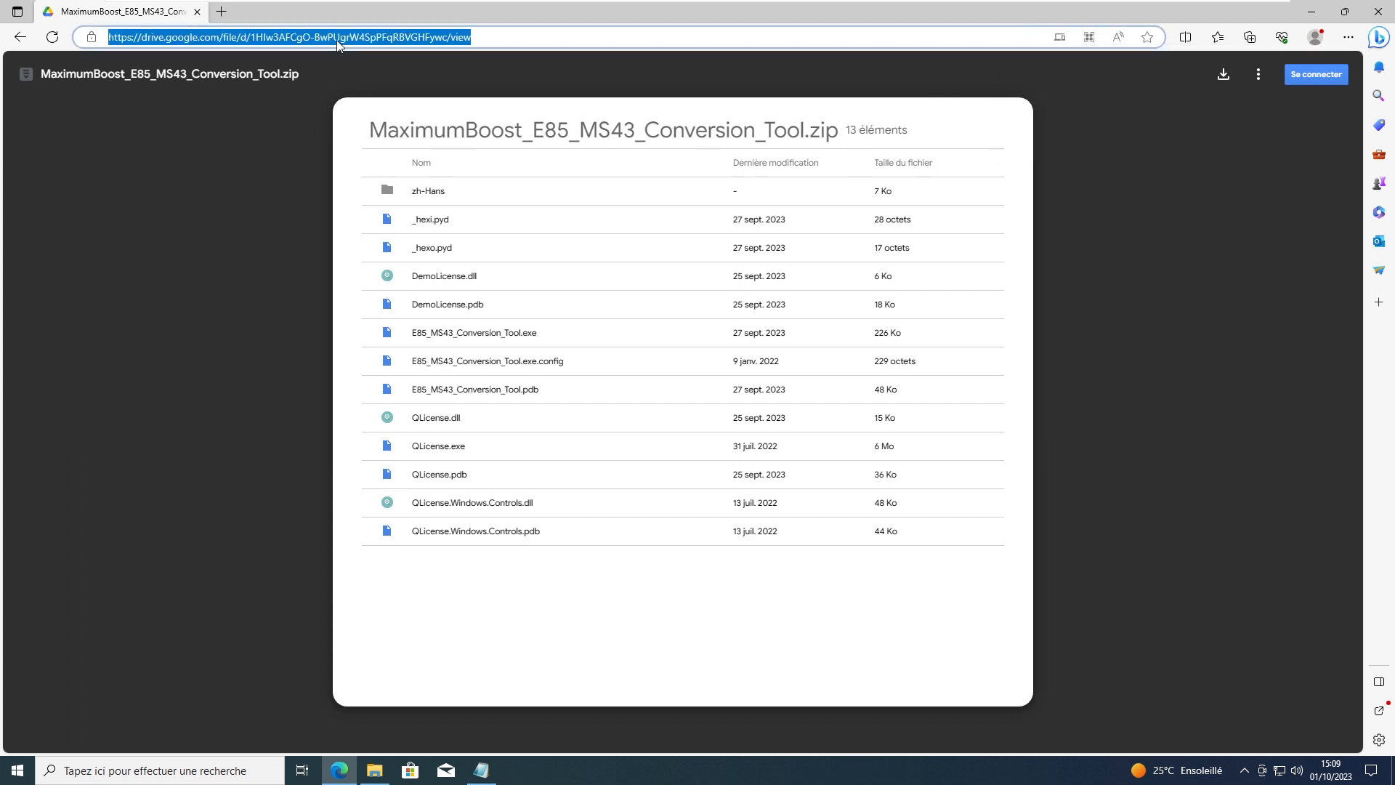
Step: From ms4x.net, download the Windows 64bit Ms4x-flasher_1.3.1_win_x64.zip, then close Edge
{"action": "type", "text": "ms4x"}
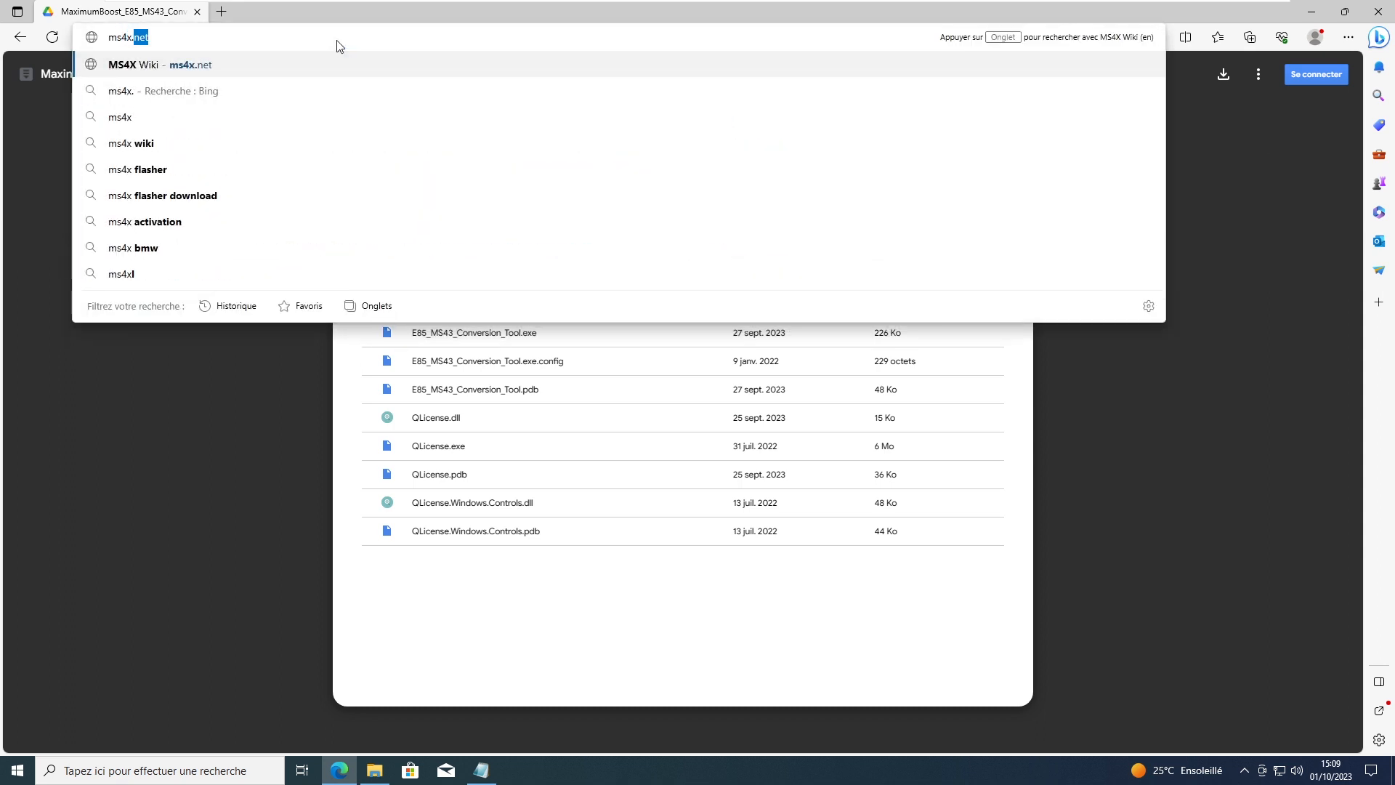
{"action": "type", "text": ".net"}
{"action": "key", "text": "Return"}
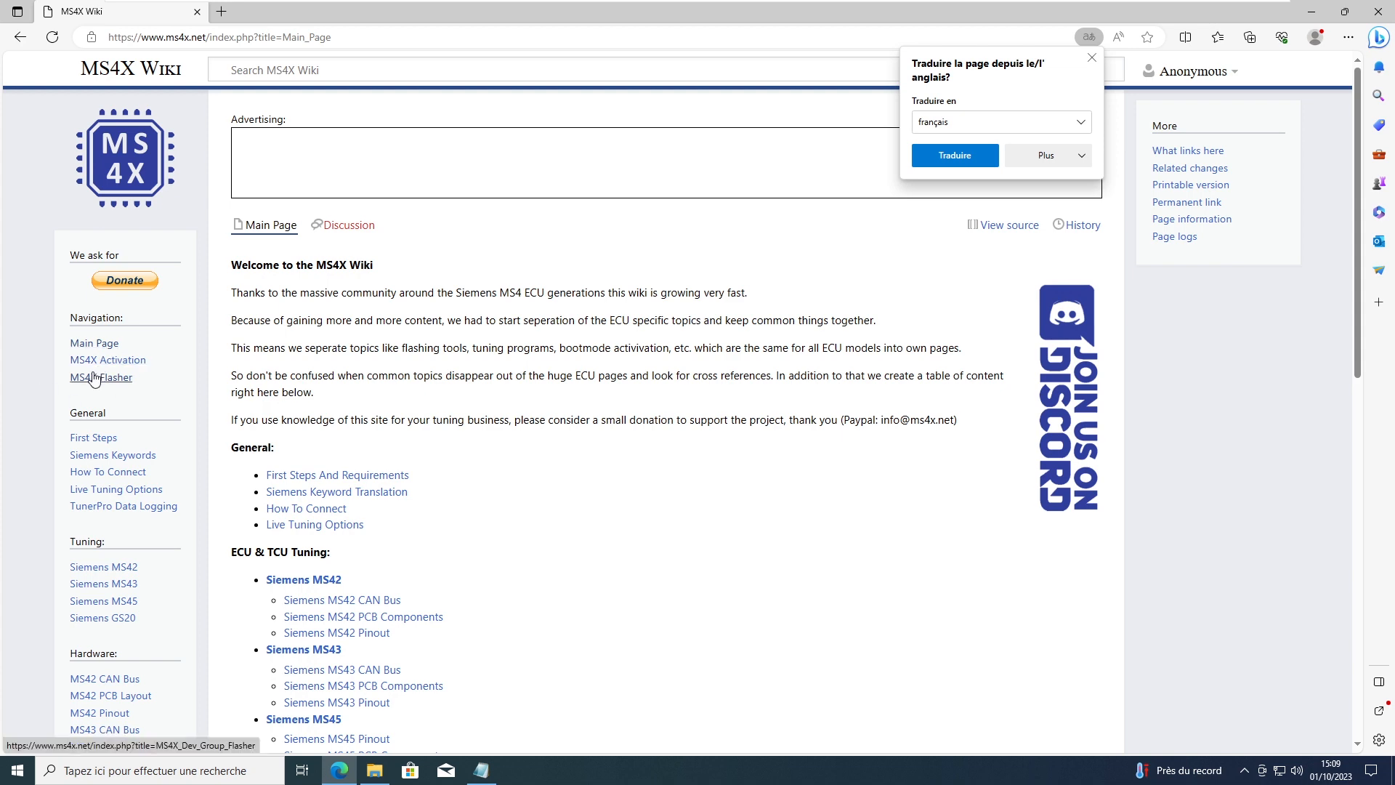
{"action": "left_click", "coordinate": [99, 375]}
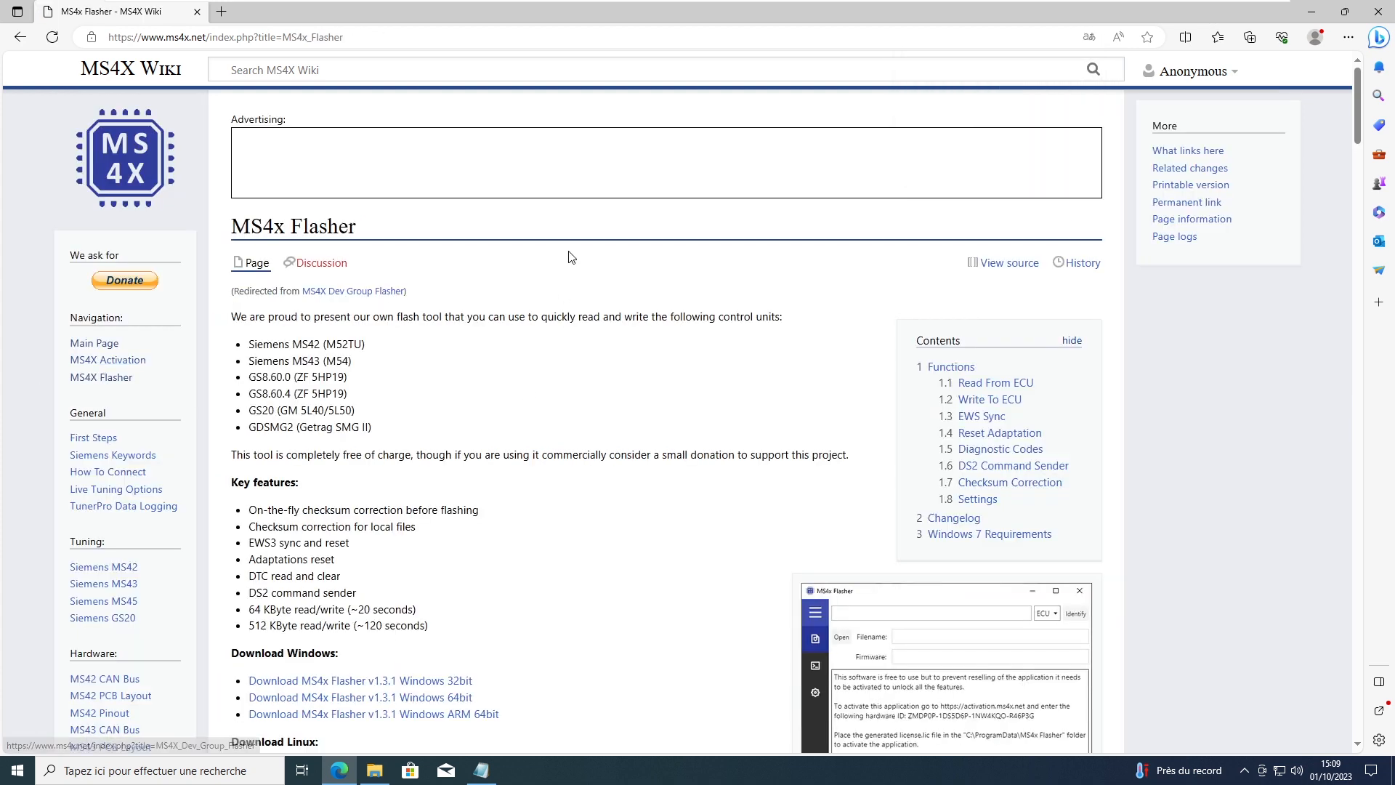
{"action": "scroll", "coordinate": [572, 255], "scroll_direction": "down", "scroll_amount": 4}
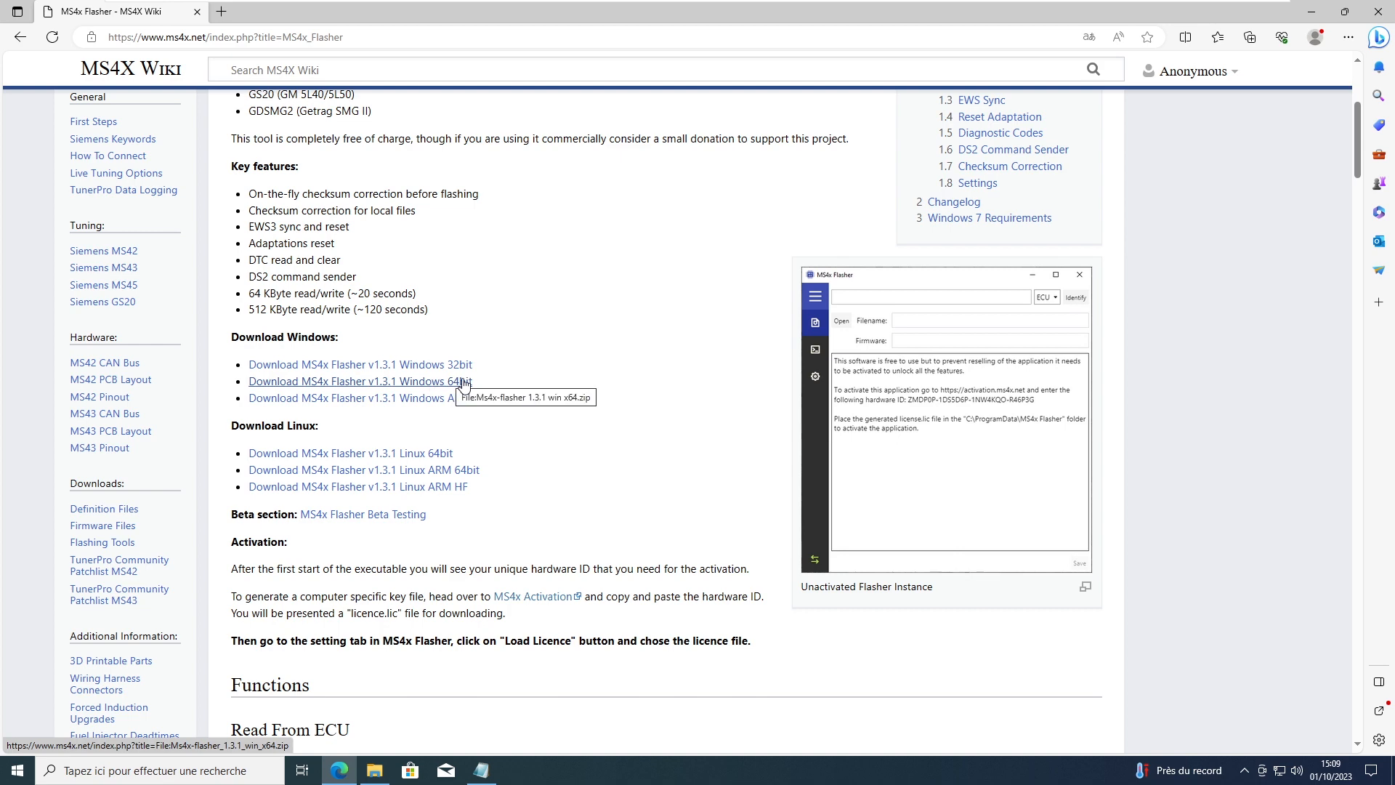
{"action": "left_click", "coordinate": [383, 383]}
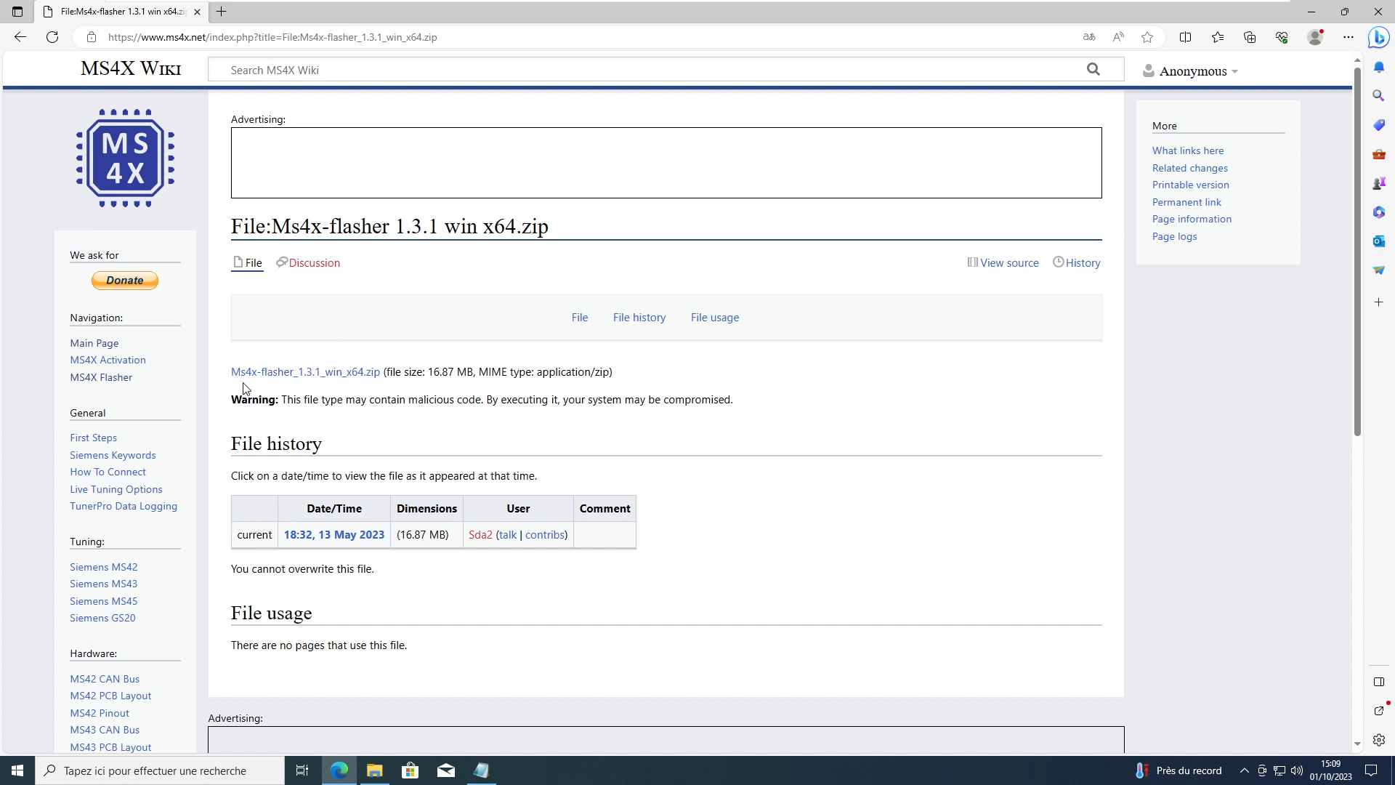
{"action": "left_click", "coordinate": [297, 376]}
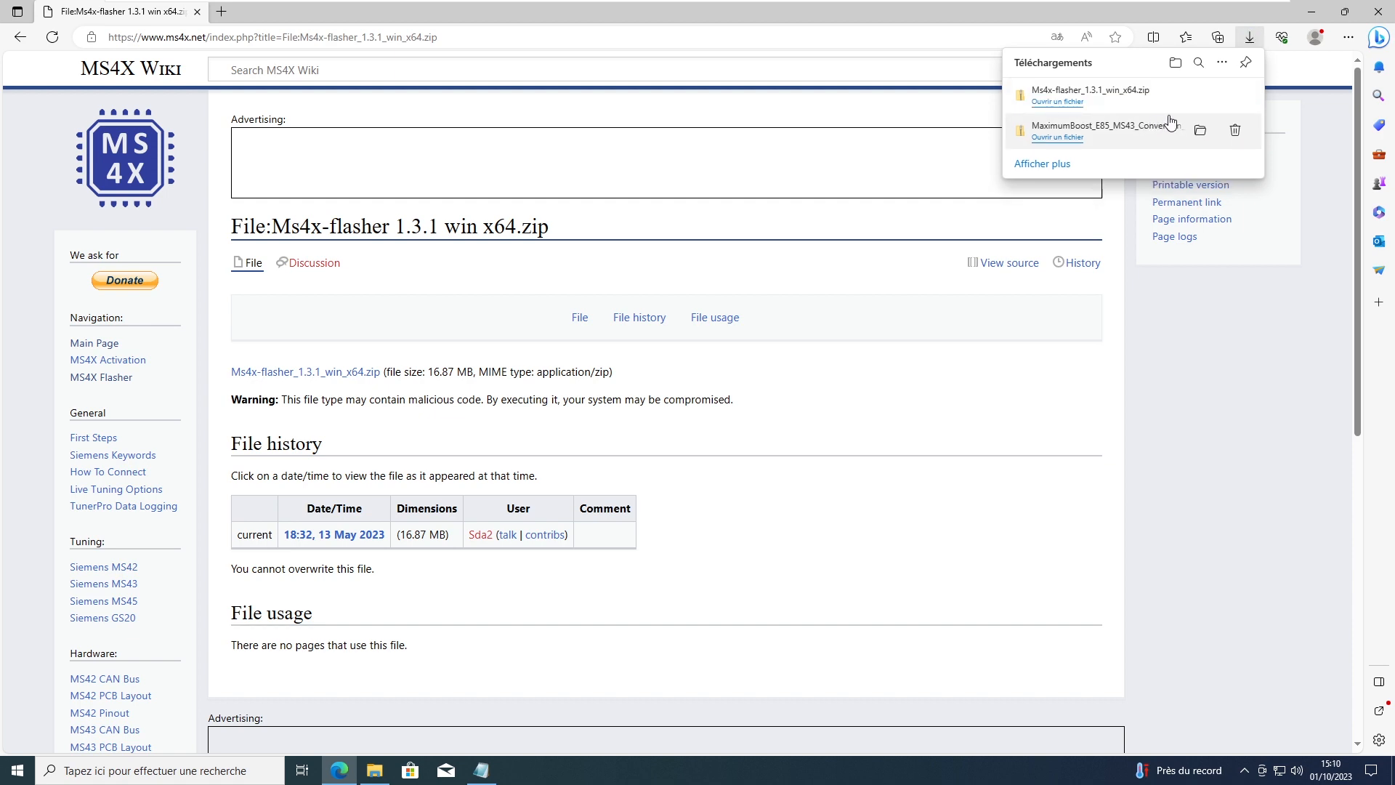
{"action": "left_click", "coordinate": [1383, 13]}
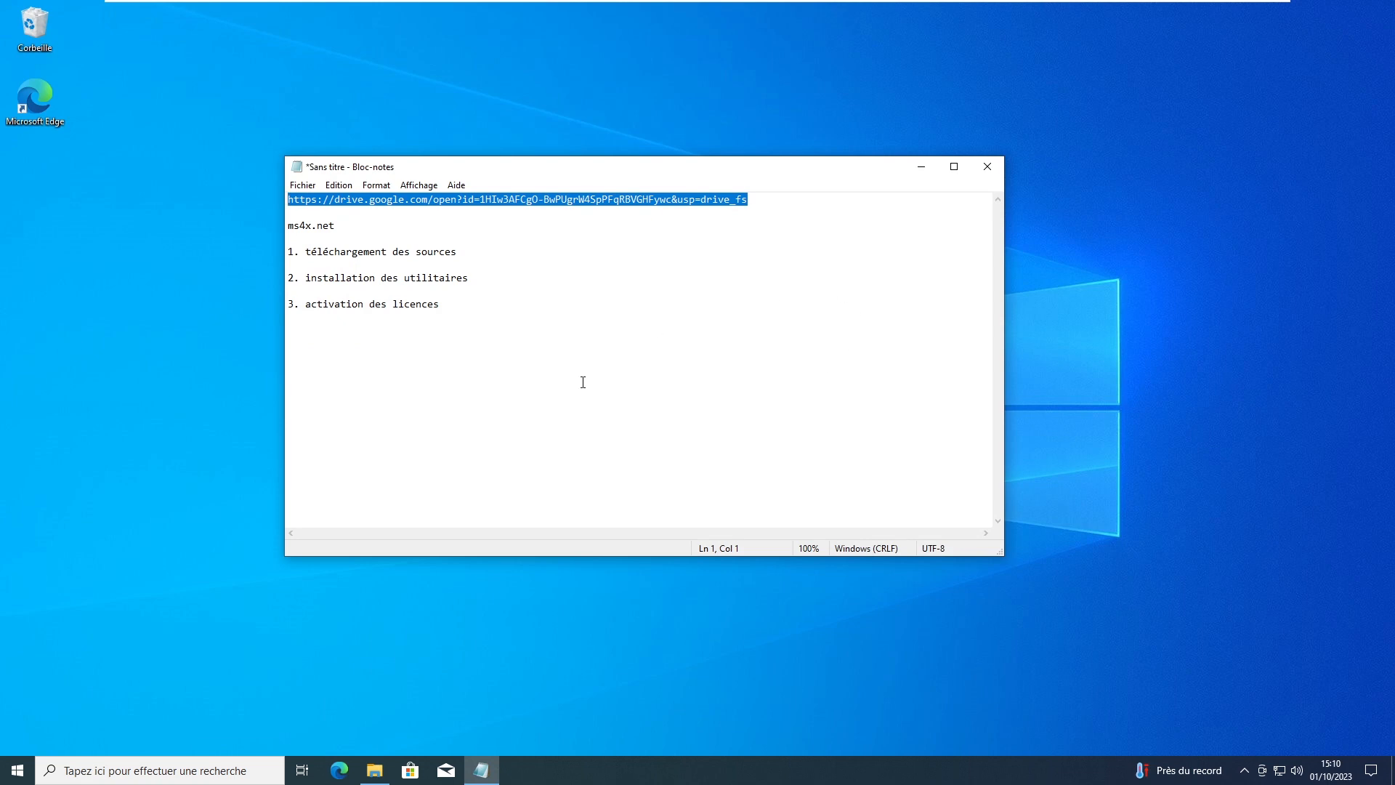
Step: Extract the MaximumBoost_E85_MS43_Conversion_Tool zip in Téléchargements to its proposed folder
{"action": "left_click", "coordinate": [535, 421]}
{"action": "left_click", "coordinate": [374, 771]}
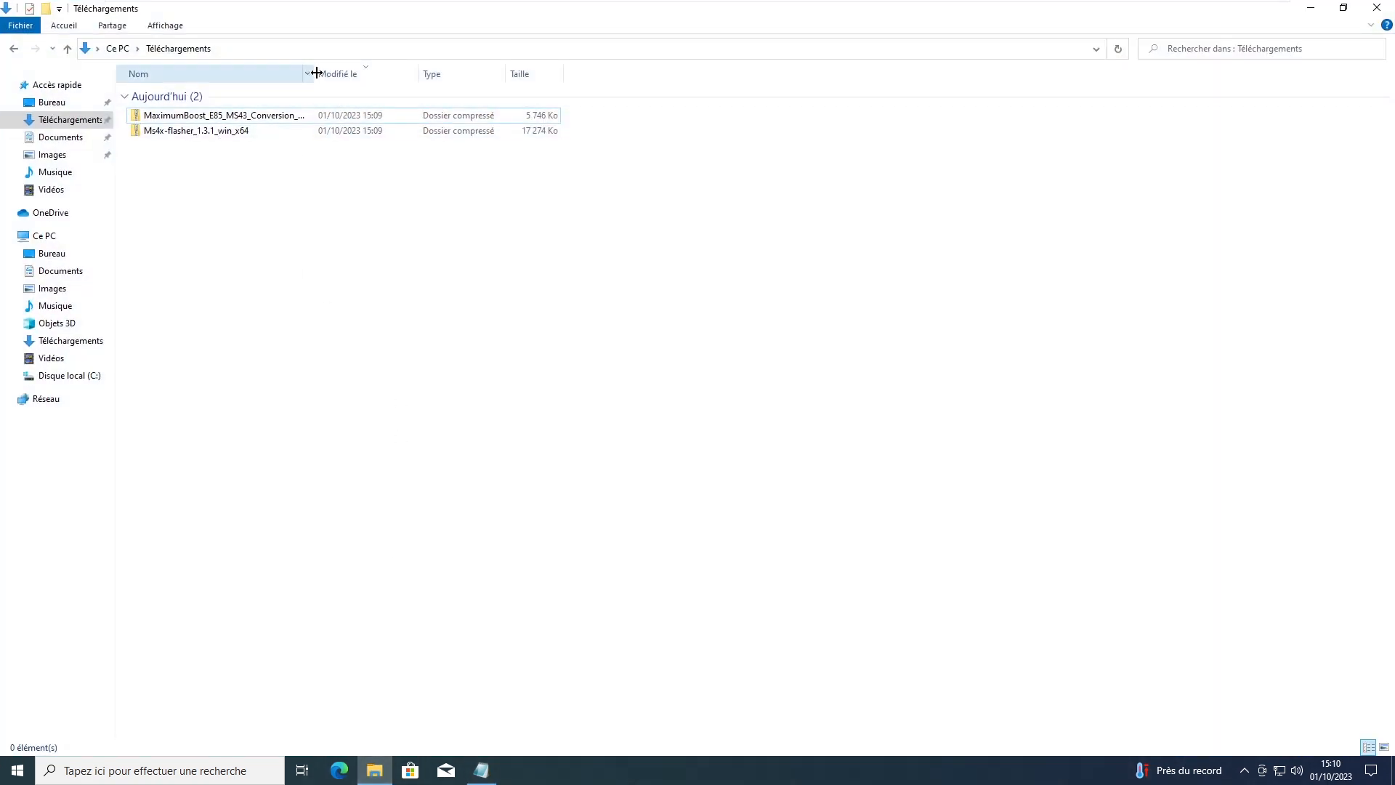
{"action": "left_click_drag", "start_coordinate": [313, 69], "coordinate": [514, 62]}
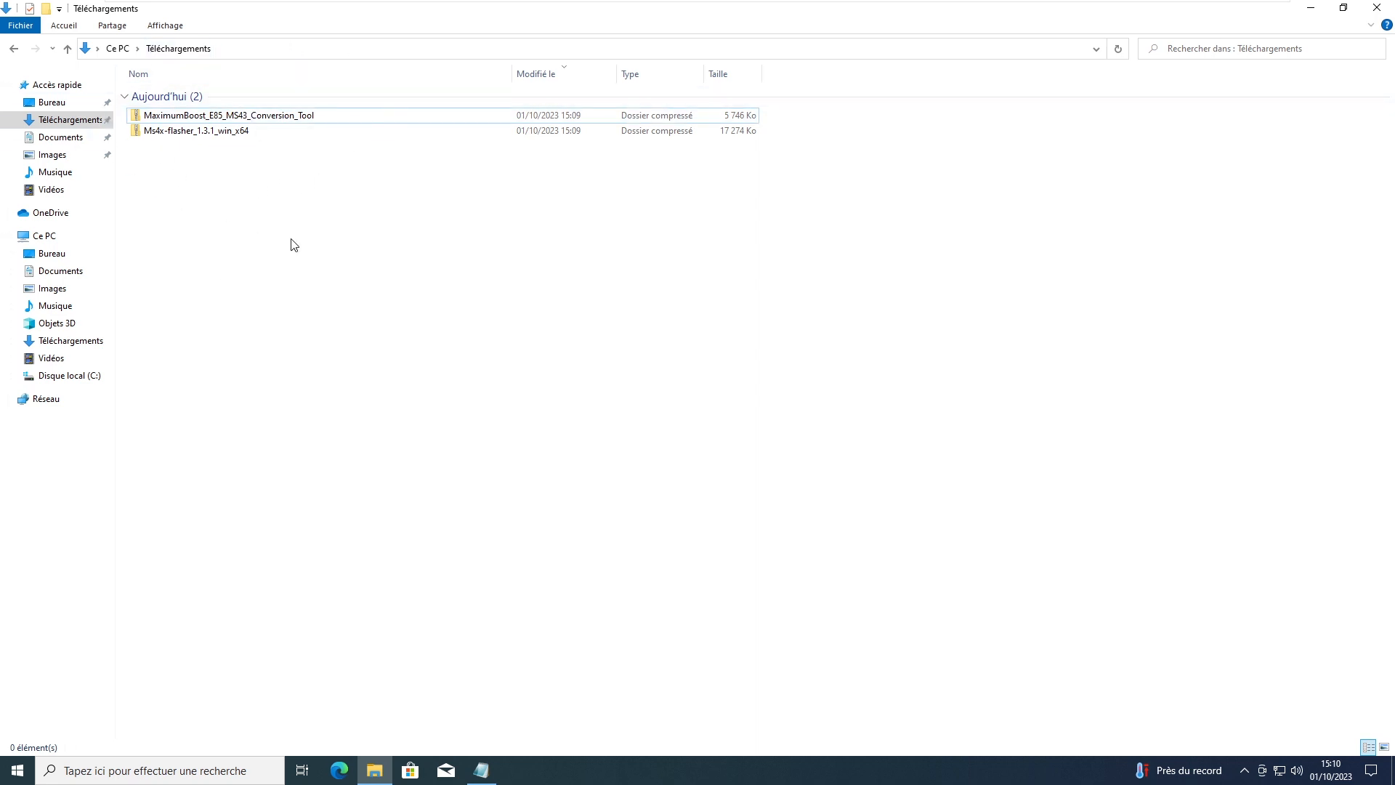
{"action": "right_click", "coordinate": [272, 122]}
{"action": "left_click", "coordinate": [321, 166]}
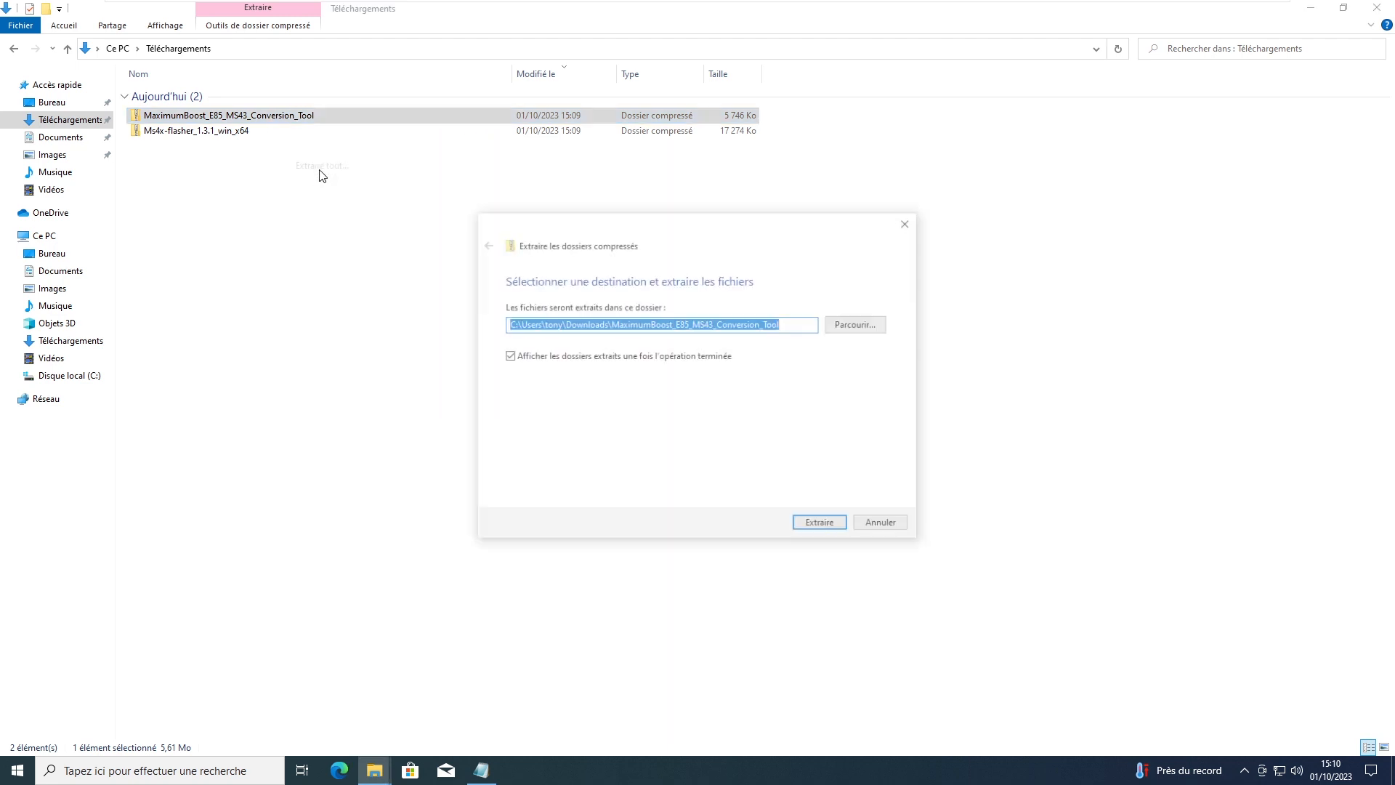
{"action": "left_click", "coordinate": [834, 525]}
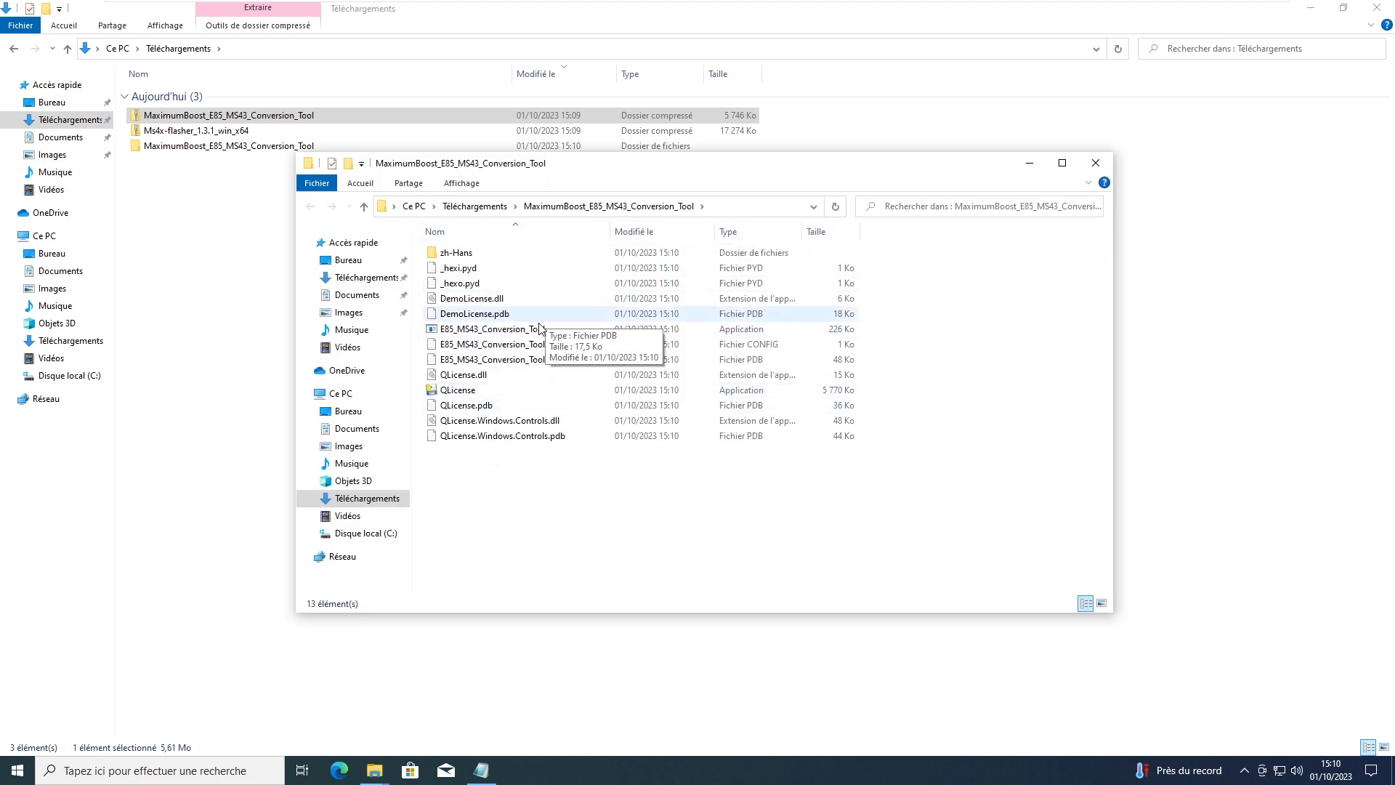
Step: Run E85_MS43_Conversion_Tool as administrator, bypassing the SmartScreen warning
{"action": "right_click", "coordinate": [475, 334]}
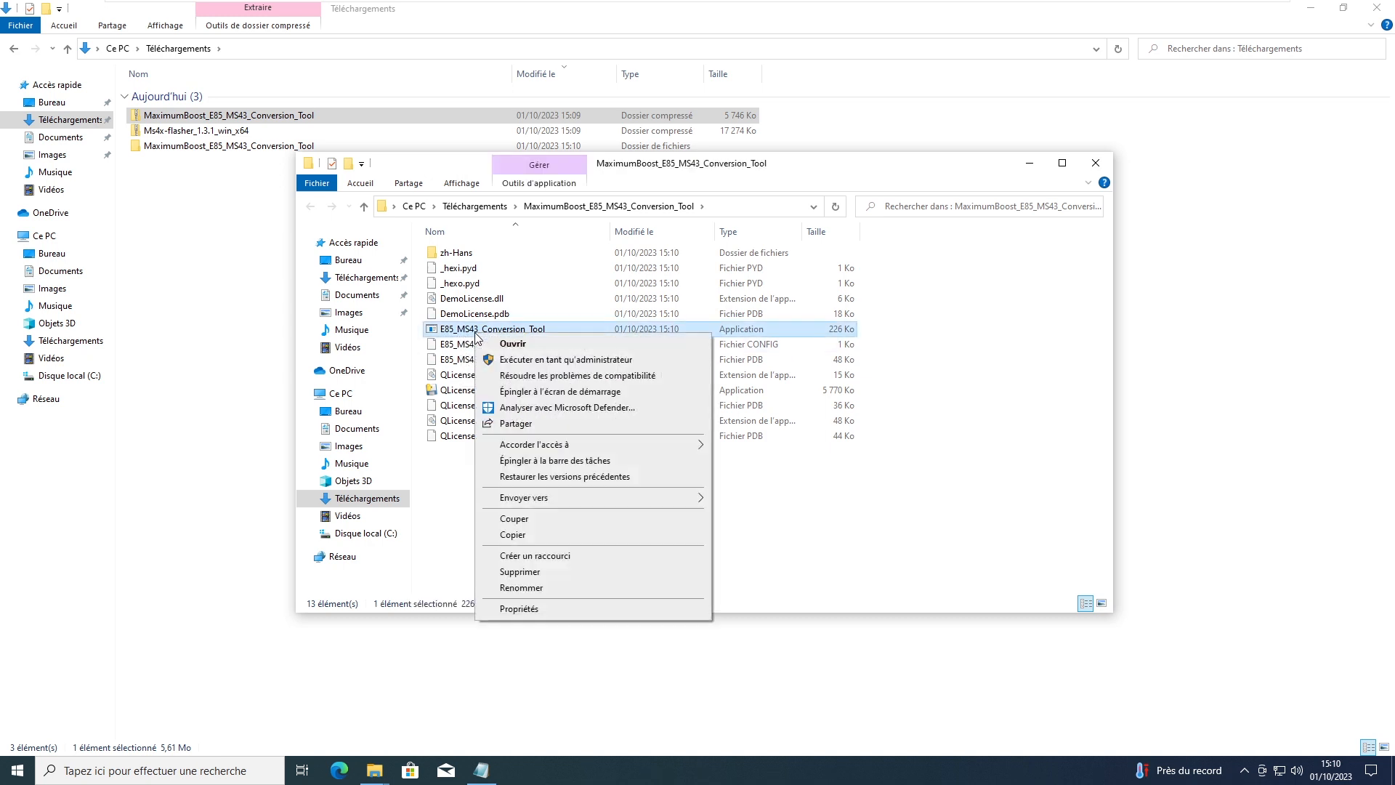
{"action": "left_click", "coordinate": [537, 360]}
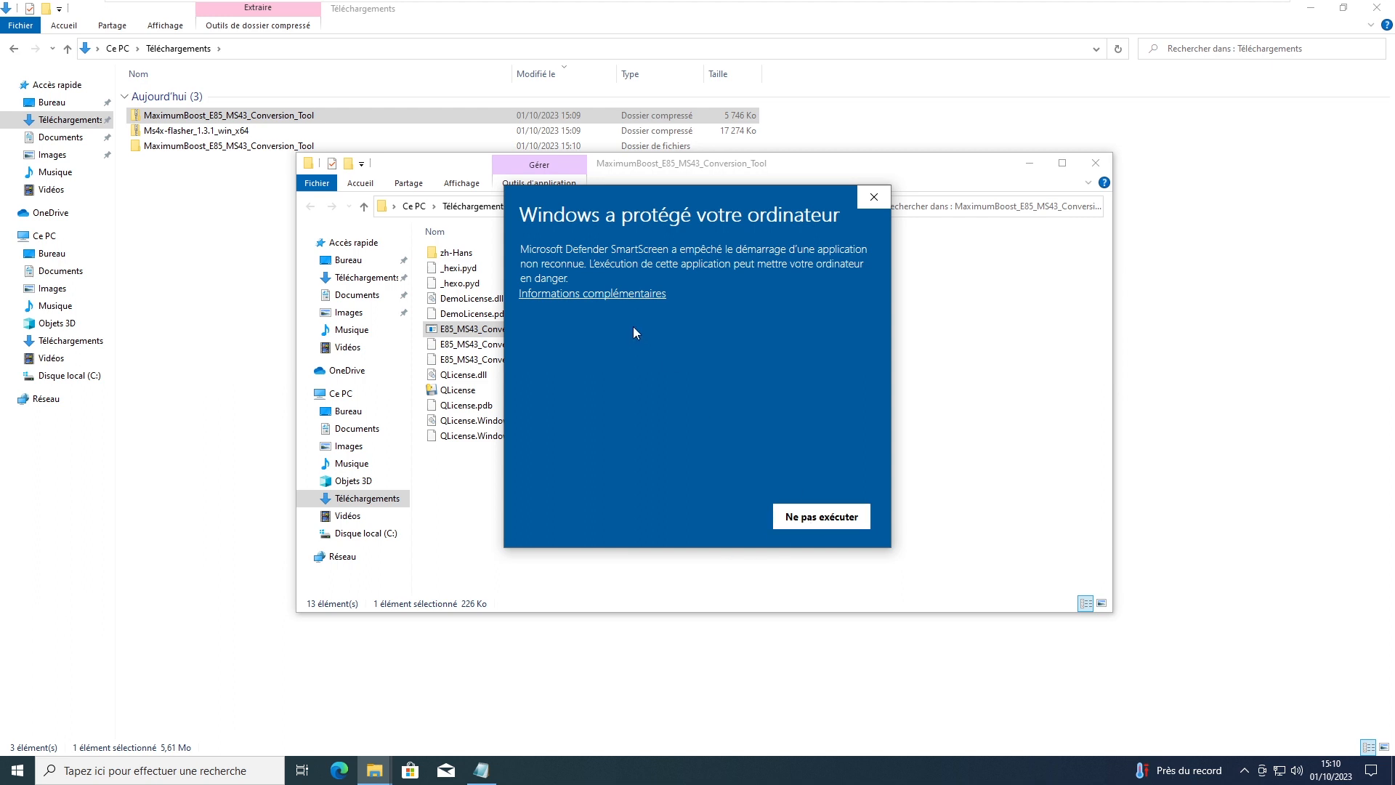
{"action": "left_click", "coordinate": [579, 294]}
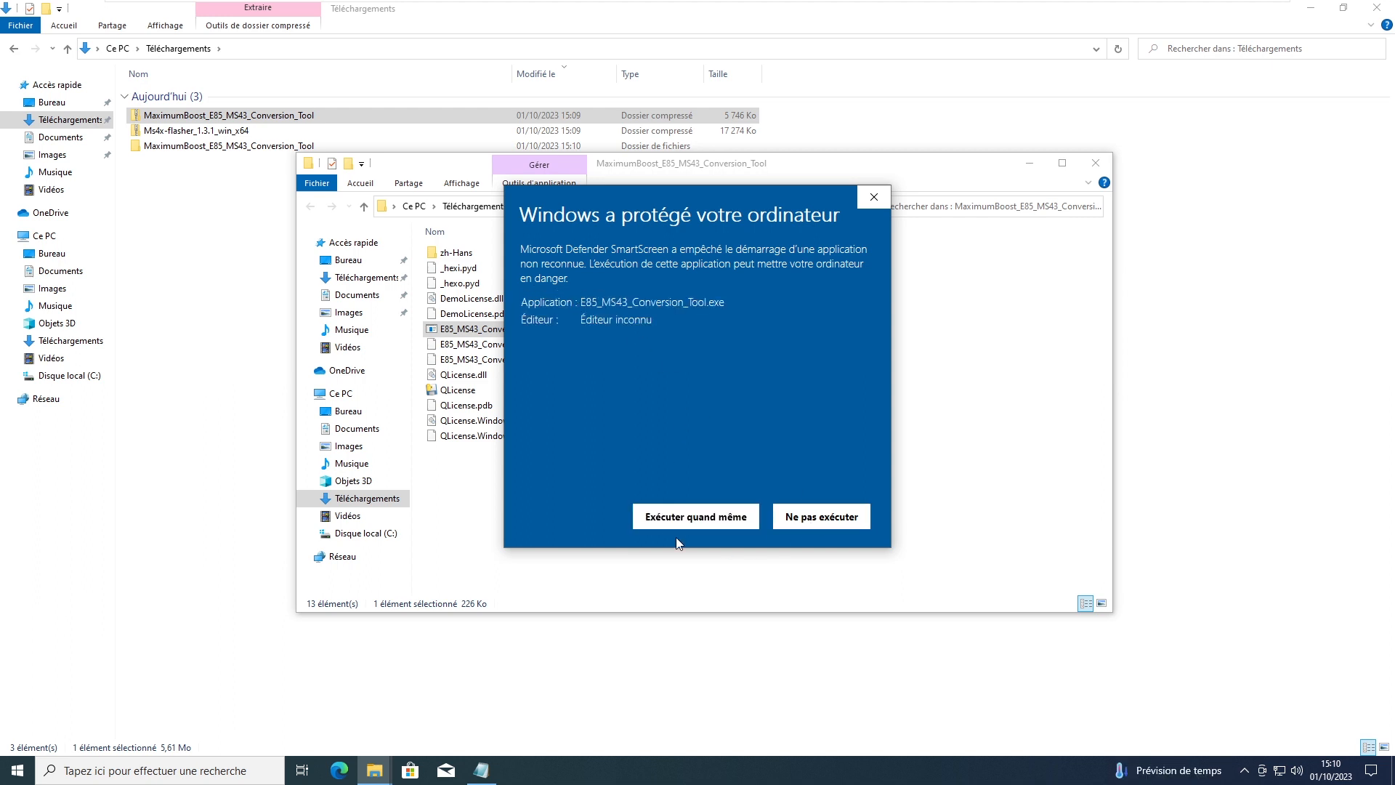
{"action": "left_click", "coordinate": [697, 517]}
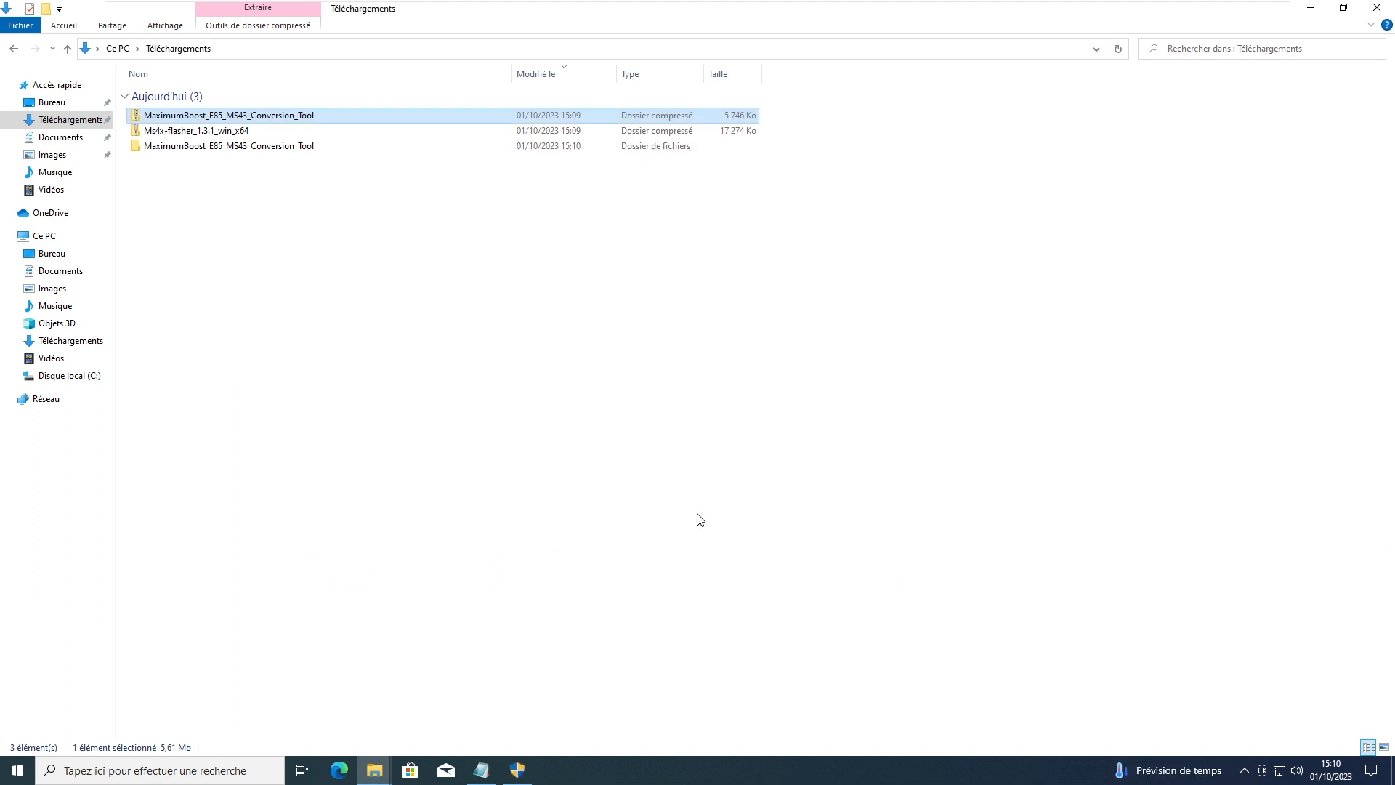
Step: Allow the conversion tool to run and paste the license UID into the License box
{"action": "left_click", "coordinate": [522, 768]}
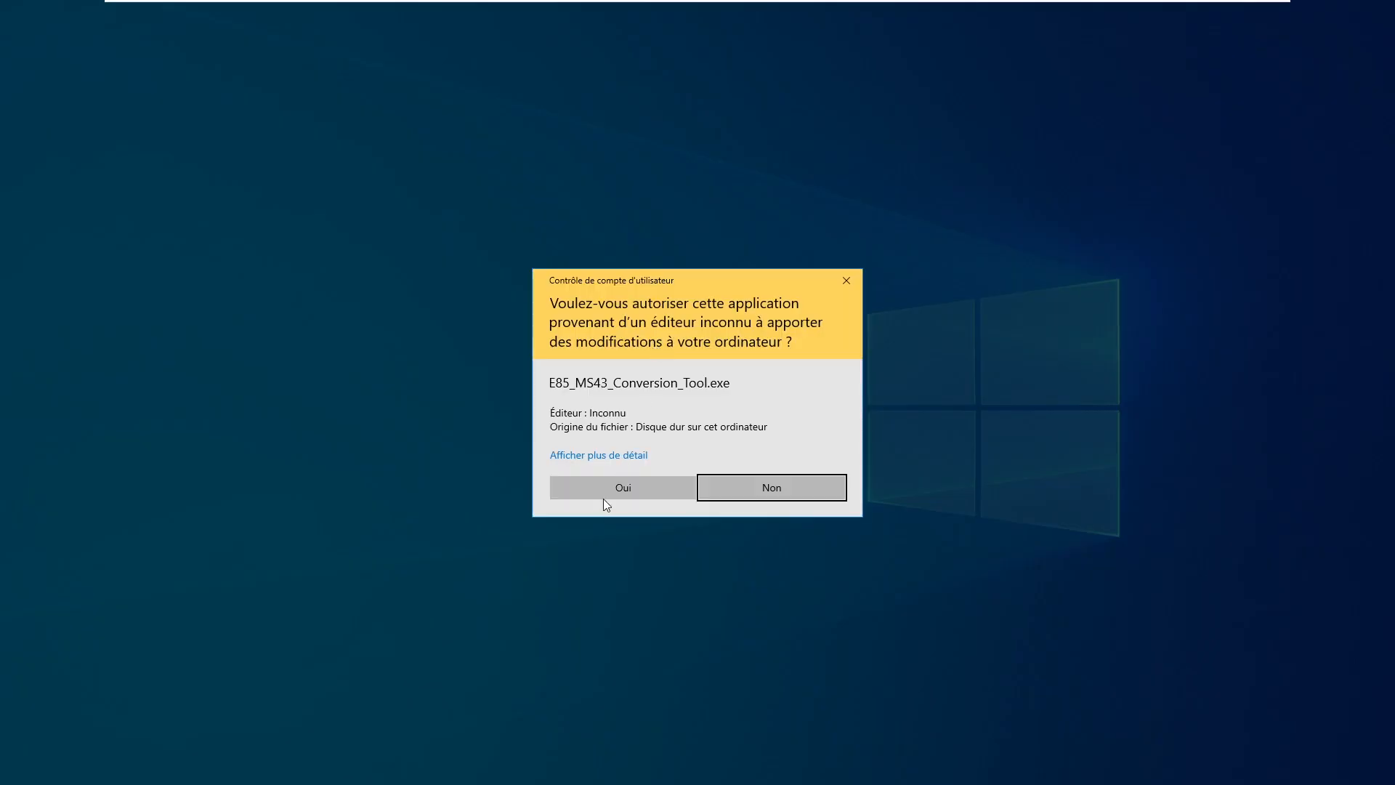
{"action": "left_click", "coordinate": [625, 487]}
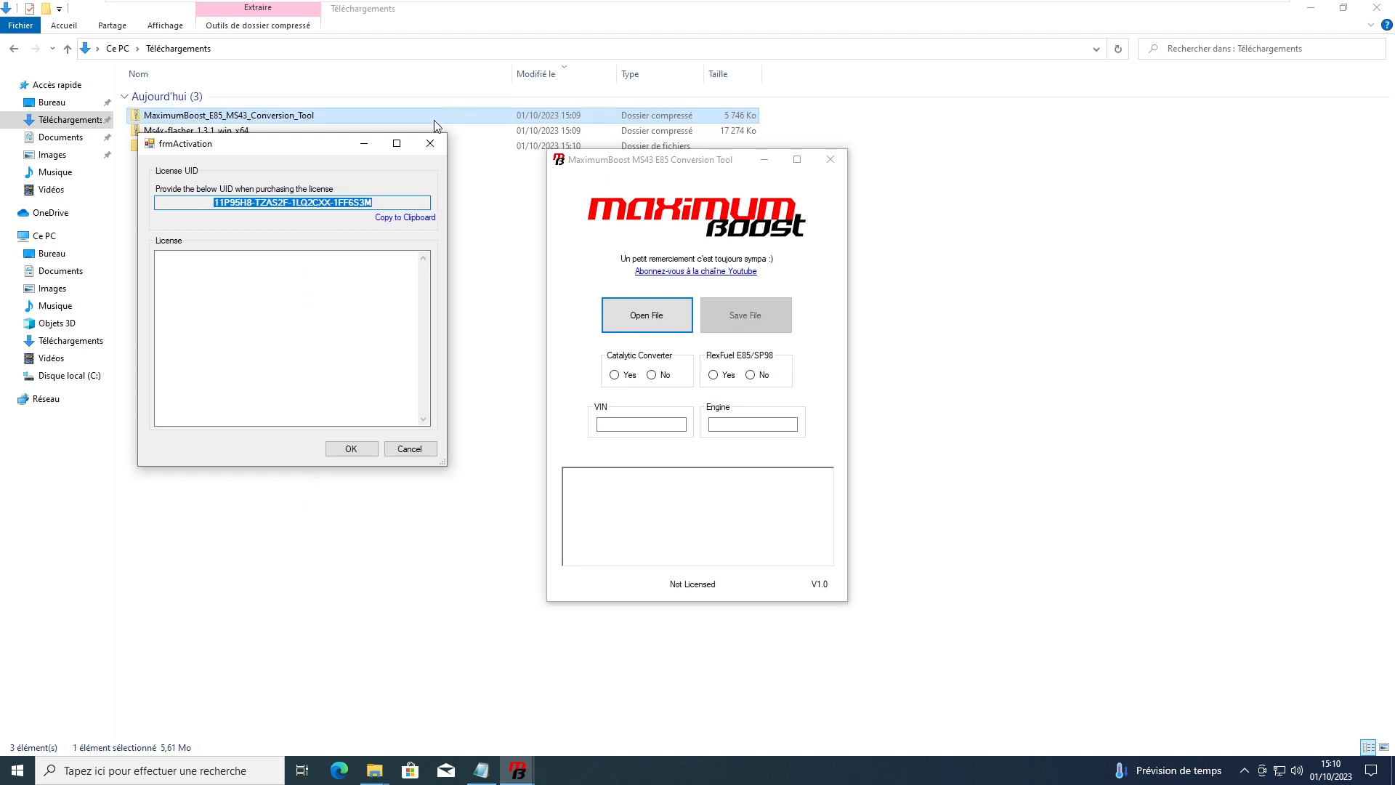
{"action": "left_click", "coordinate": [408, 220]}
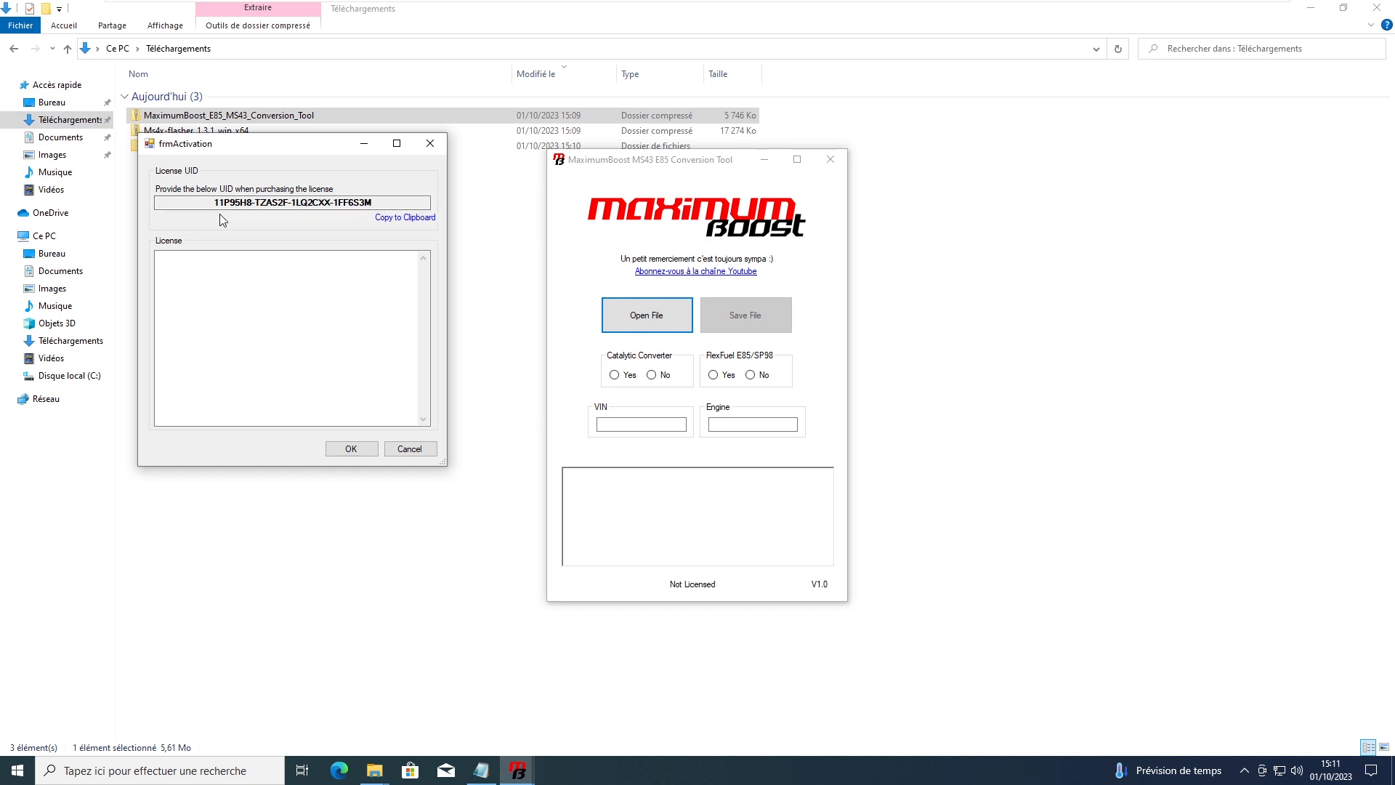
{"action": "left_click", "coordinate": [280, 338]}
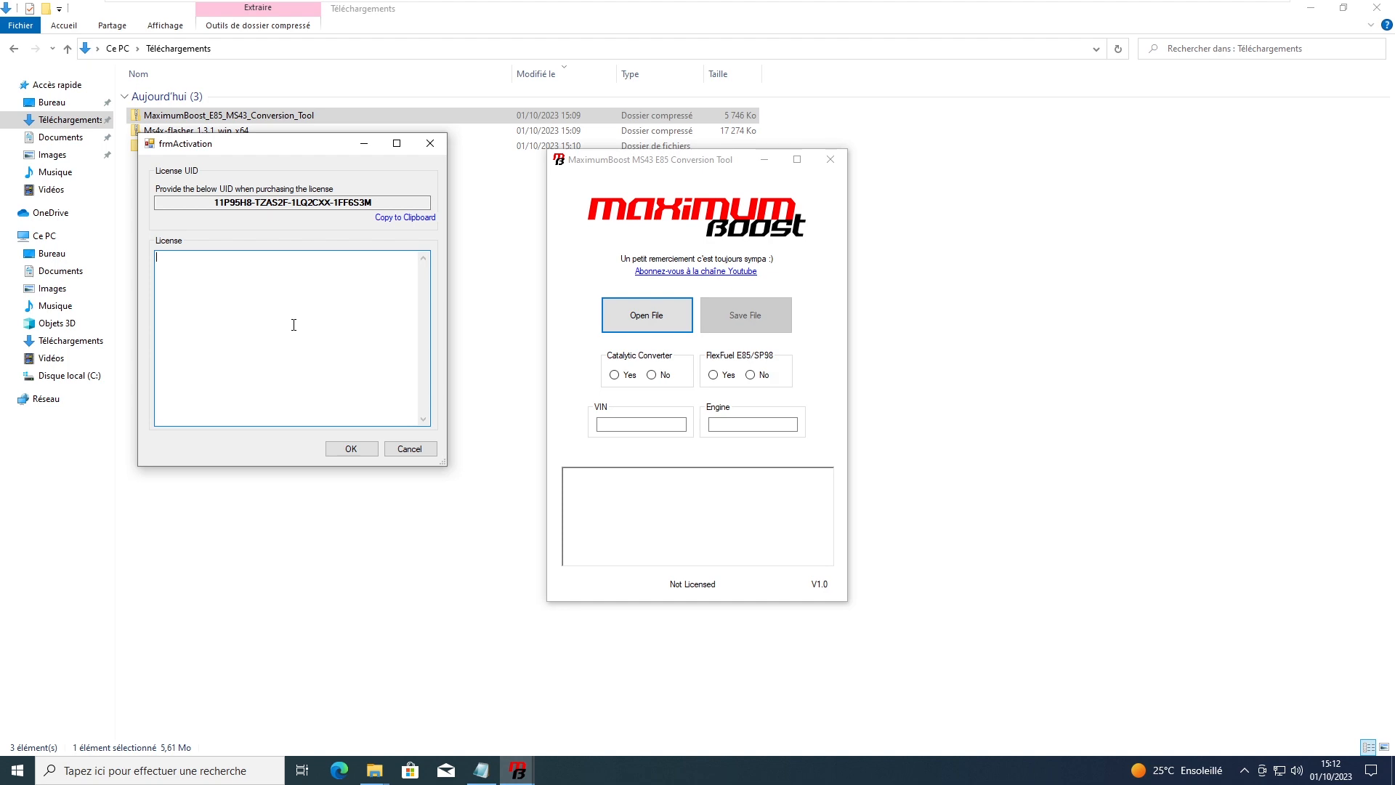
{"action": "key", "text": "ctrl+v"}
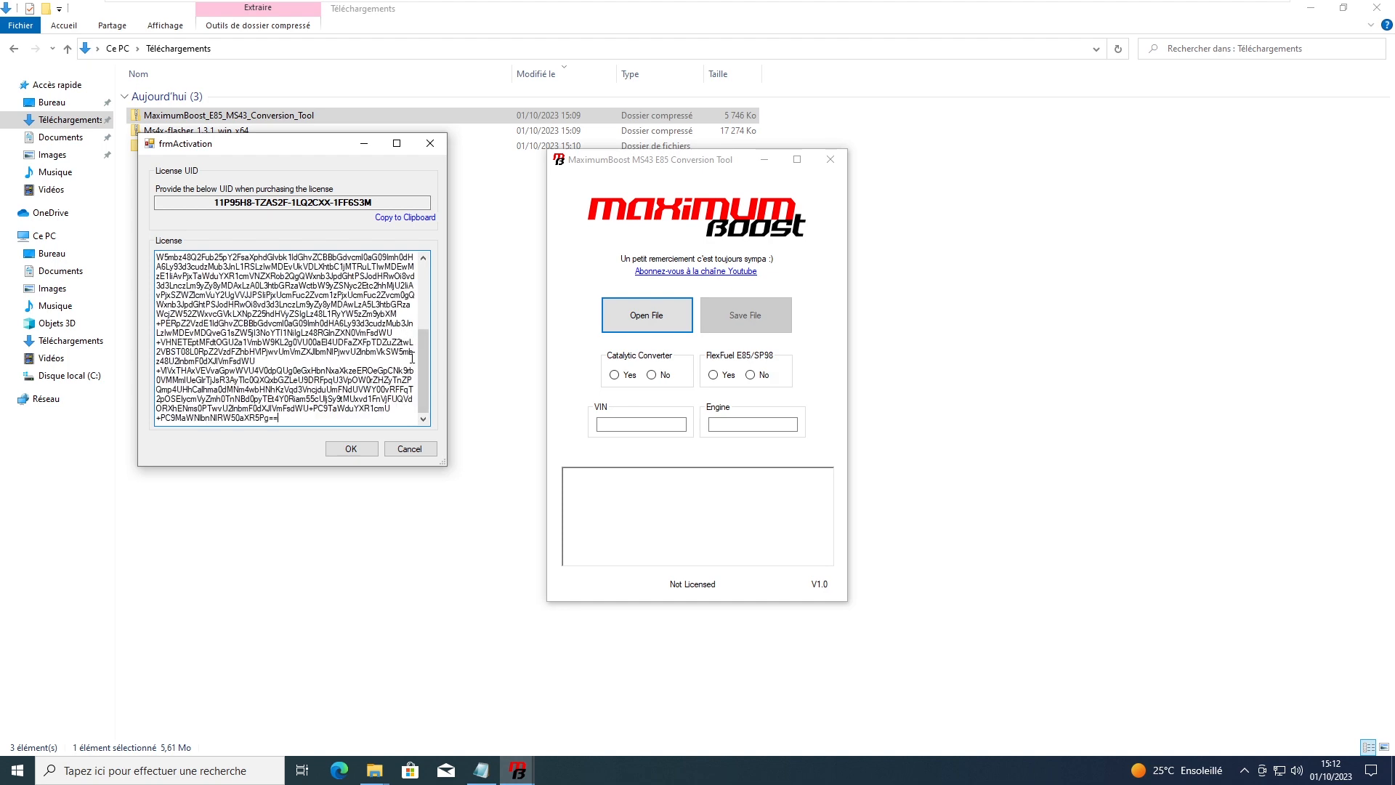
Step: Submit the license, dismiss the 'License is valid' message and close the tool
{"action": "left_click_drag", "start_coordinate": [426, 365], "coordinate": [418, 278]}
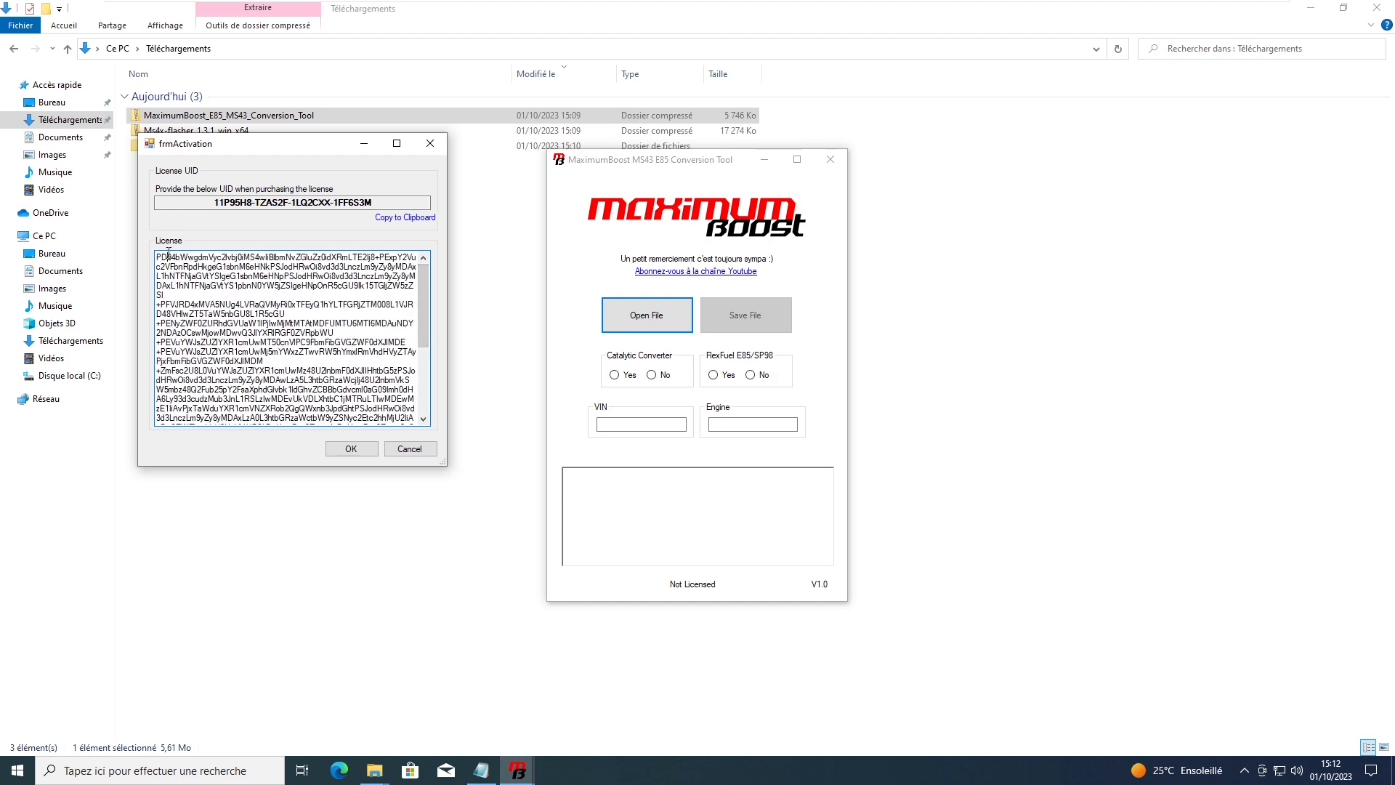
{"action": "left_click_drag", "start_coordinate": [167, 257], "coordinate": [369, 400]}
{"action": "left_click", "coordinate": [269, 304]}
{"action": "scroll", "coordinate": [424, 277], "scroll_direction": "down", "scroll_amount": 4}
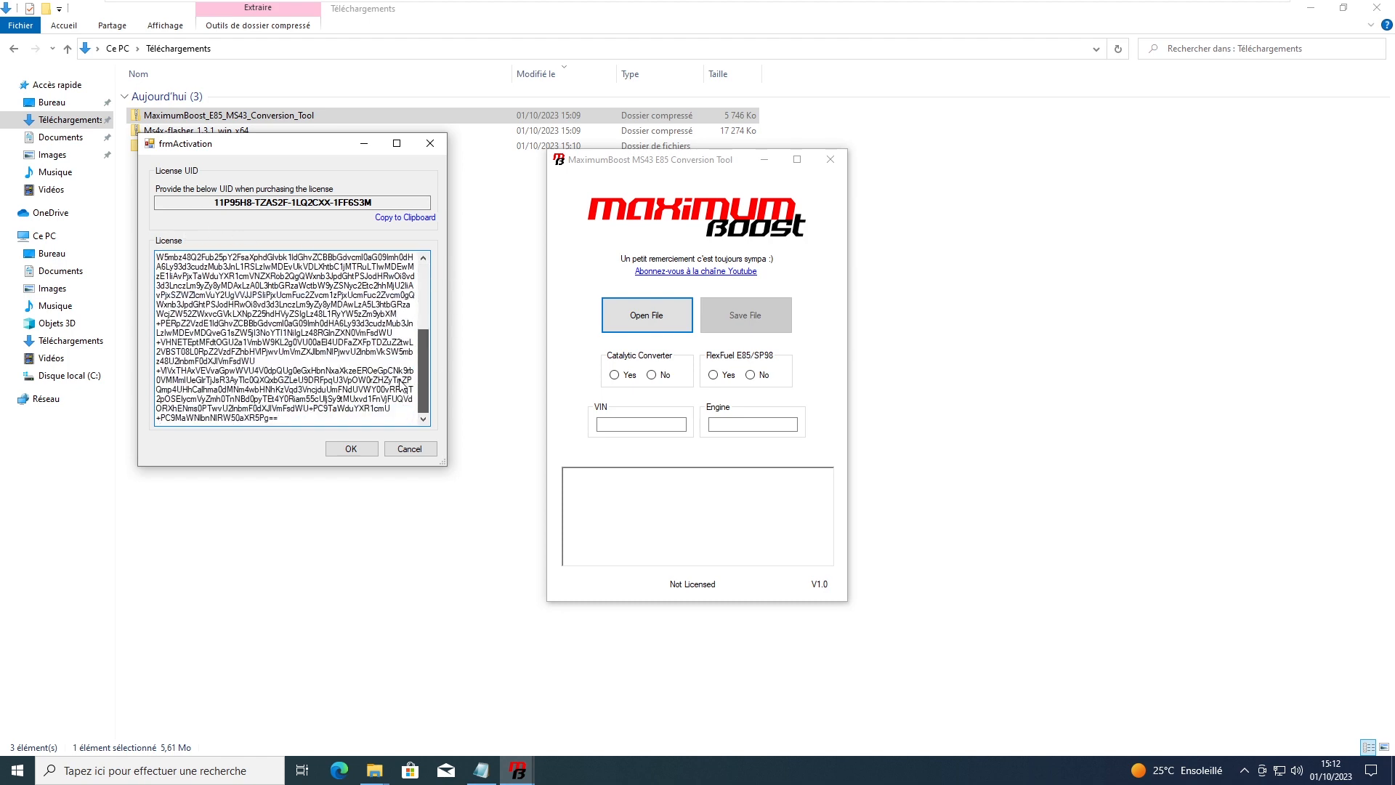
{"action": "left_click", "coordinate": [349, 448]}
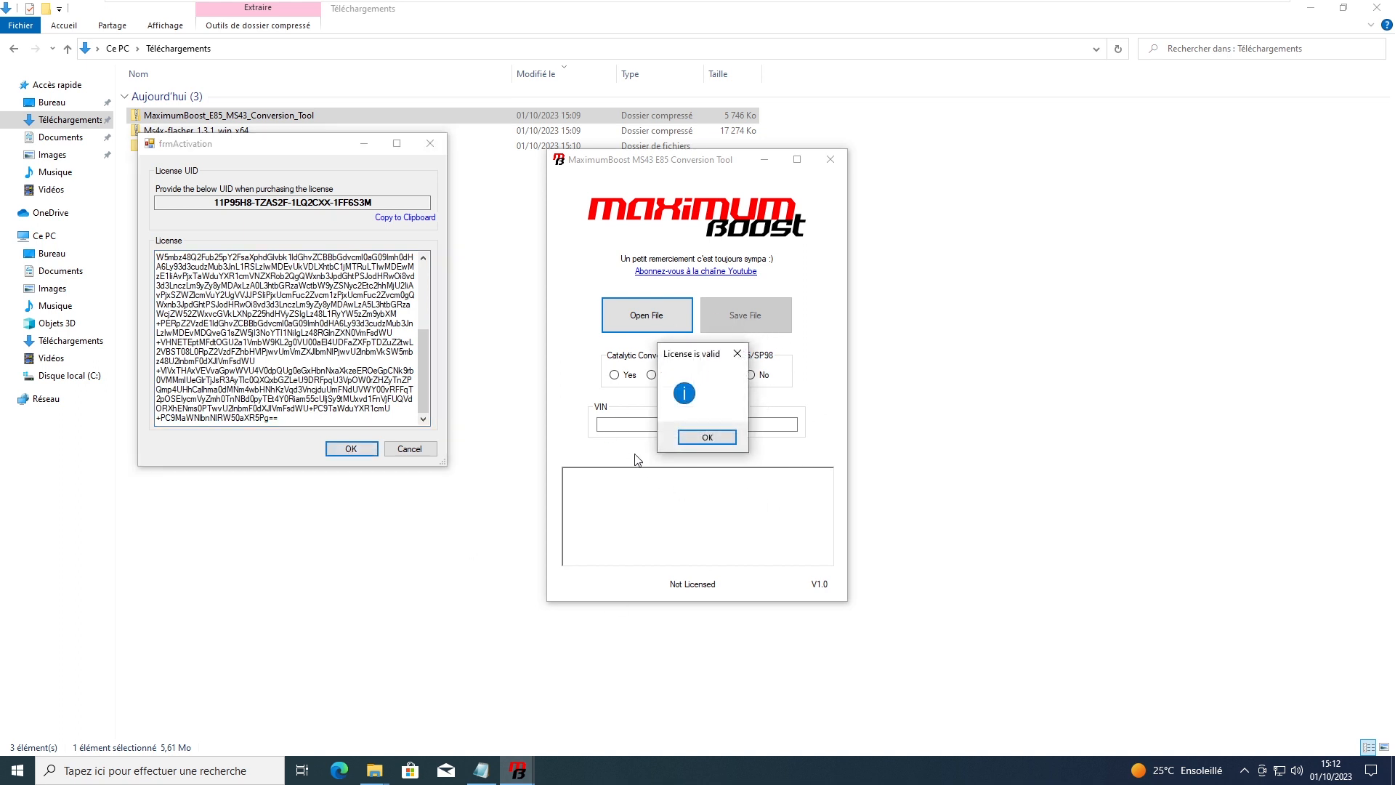
{"action": "left_click", "coordinate": [714, 442]}
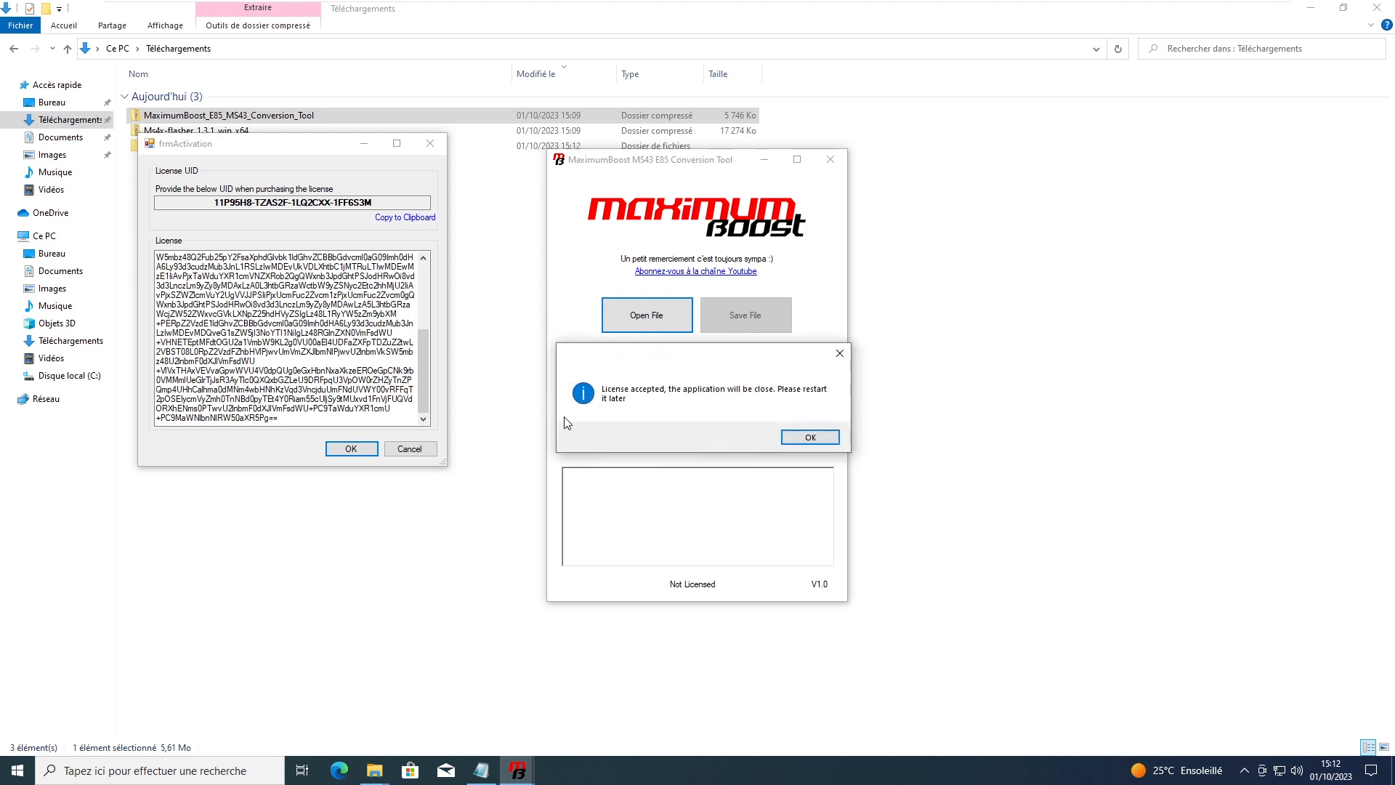
{"action": "left_click", "coordinate": [799, 435]}
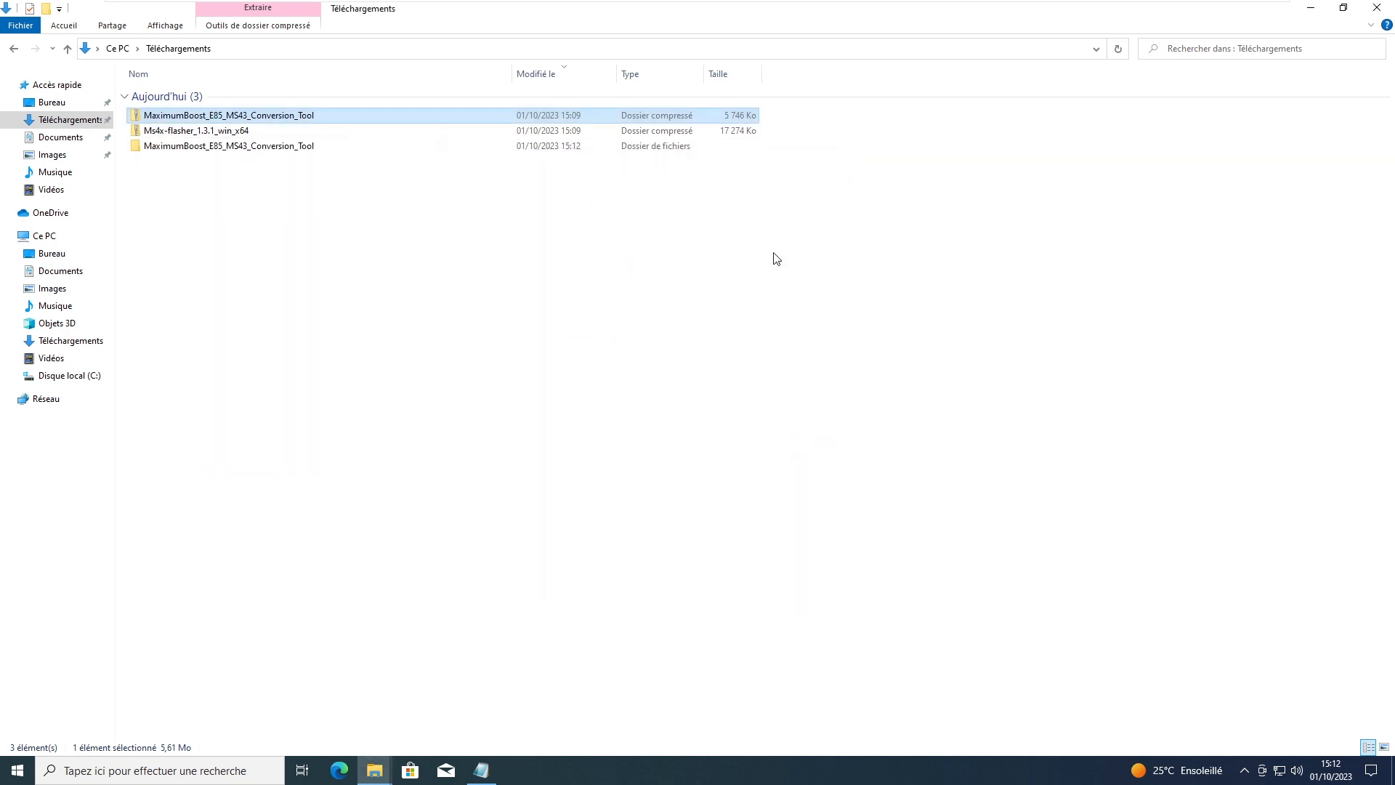
Step: Relaunch E85_MS43_Conversion_Tool as administrator from the extracted MaximumBoost folder
{"action": "left_click", "coordinate": [195, 149]}
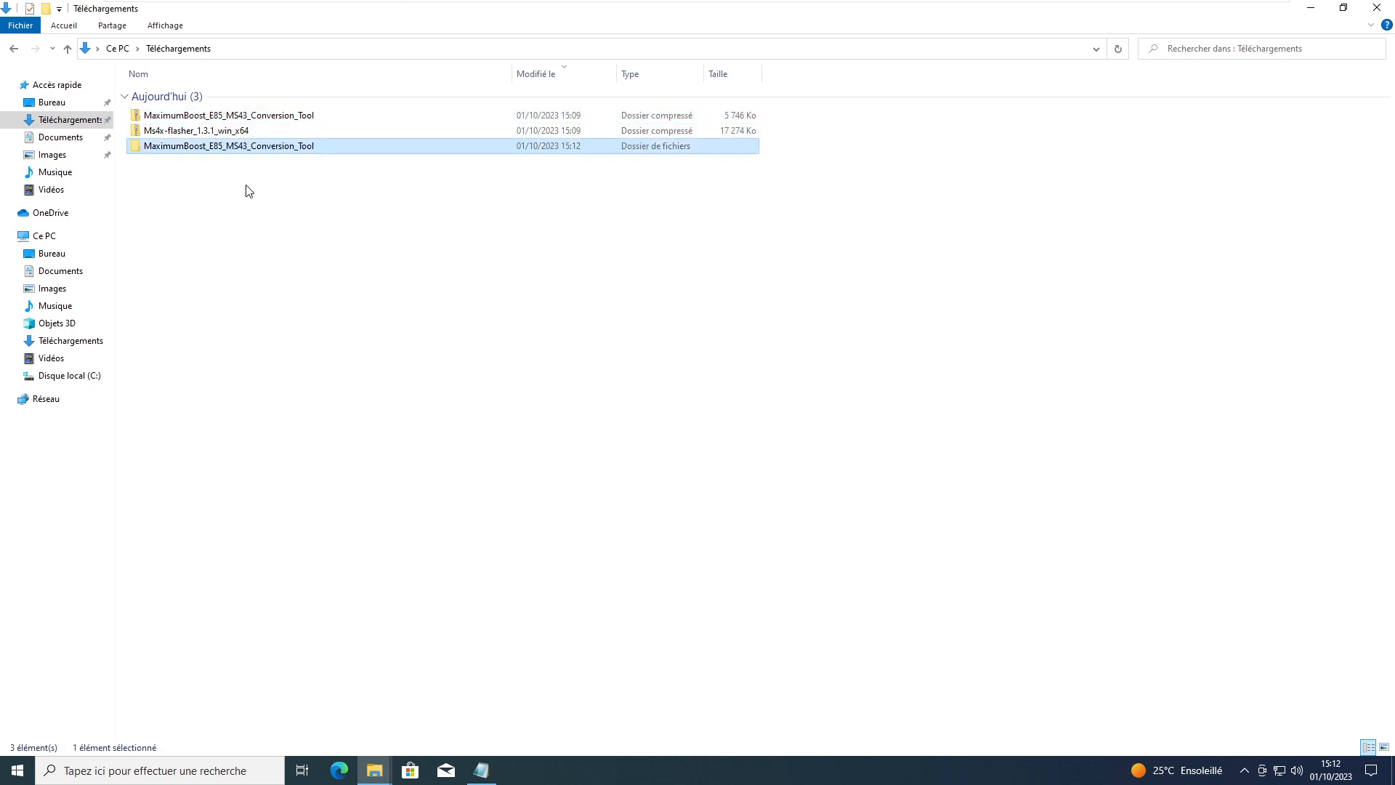
{"action": "key", "text": "Return"}
{"action": "left_click", "coordinate": [204, 172]}
{"action": "right_click", "coordinate": [204, 173]}
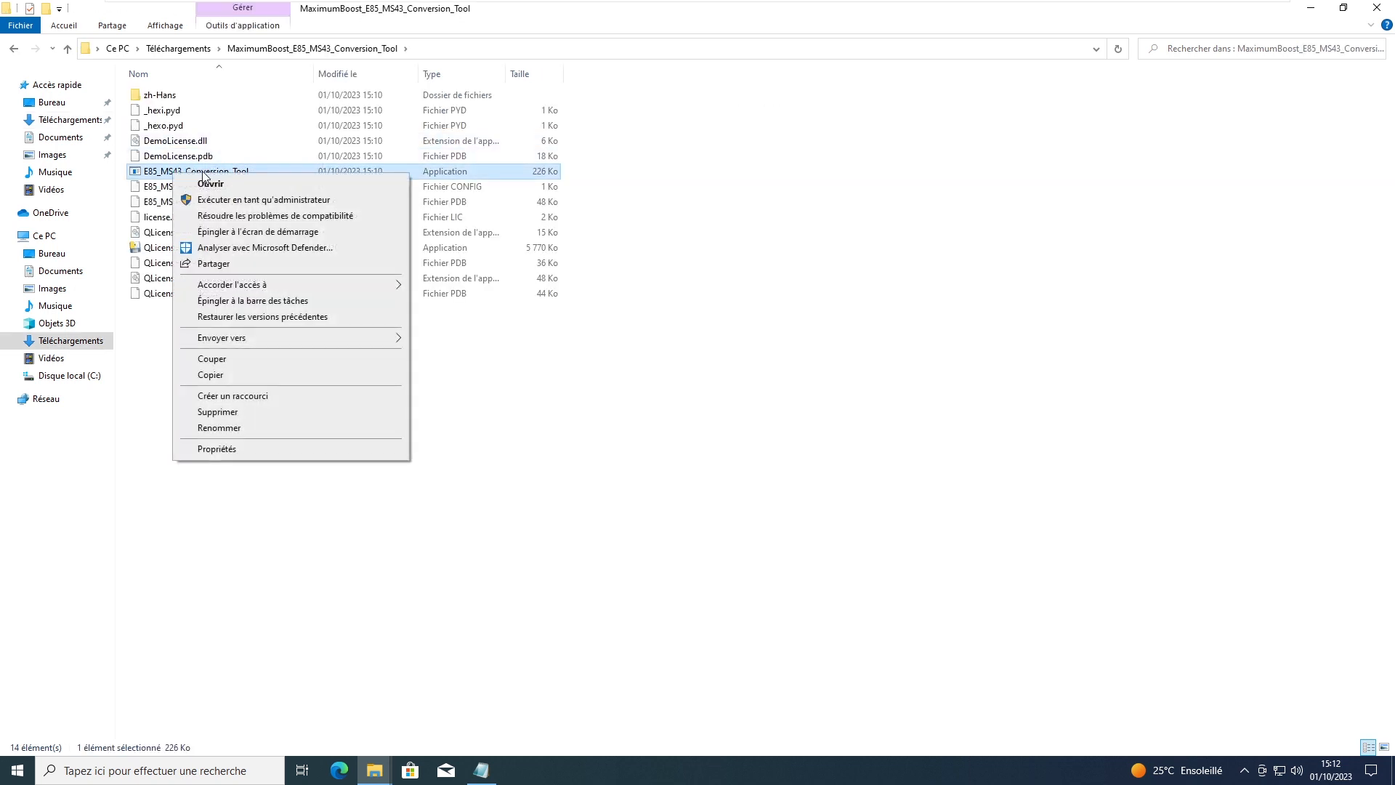
{"action": "left_click", "coordinate": [234, 200]}
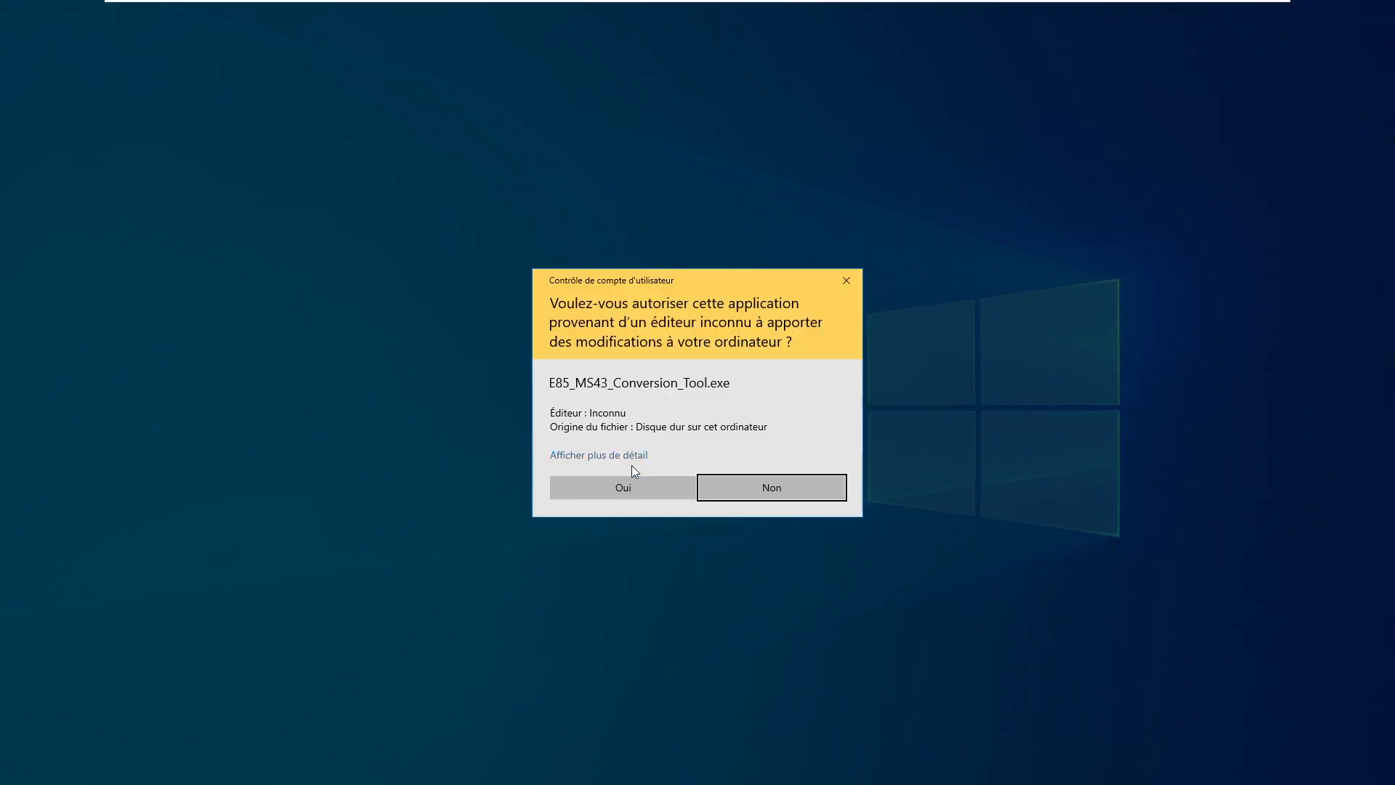
{"action": "left_click", "coordinate": [628, 493]}
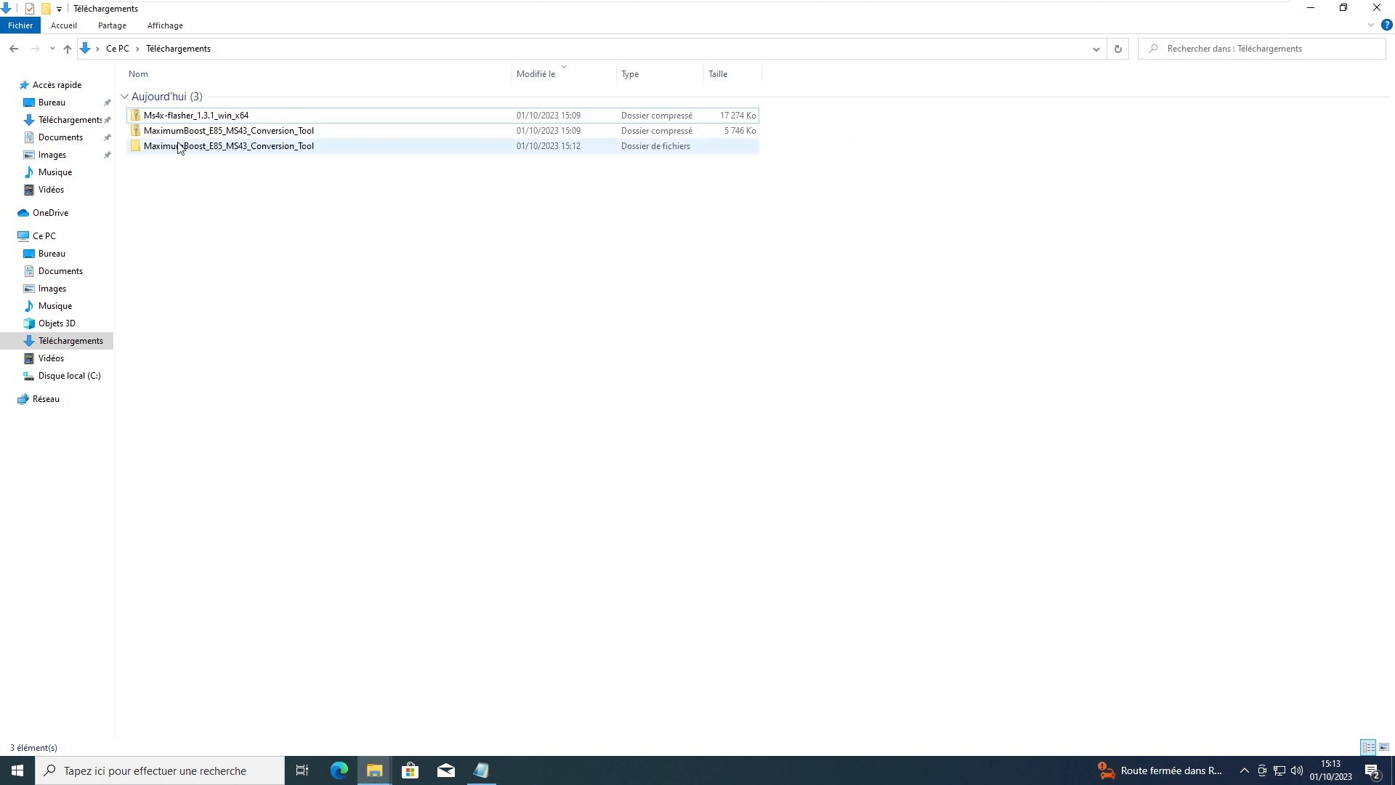
Step: Extract the Ms4x-flasher_1.3.1_win_x64 zip into its own folder
{"action": "right_click", "coordinate": [184, 119]}
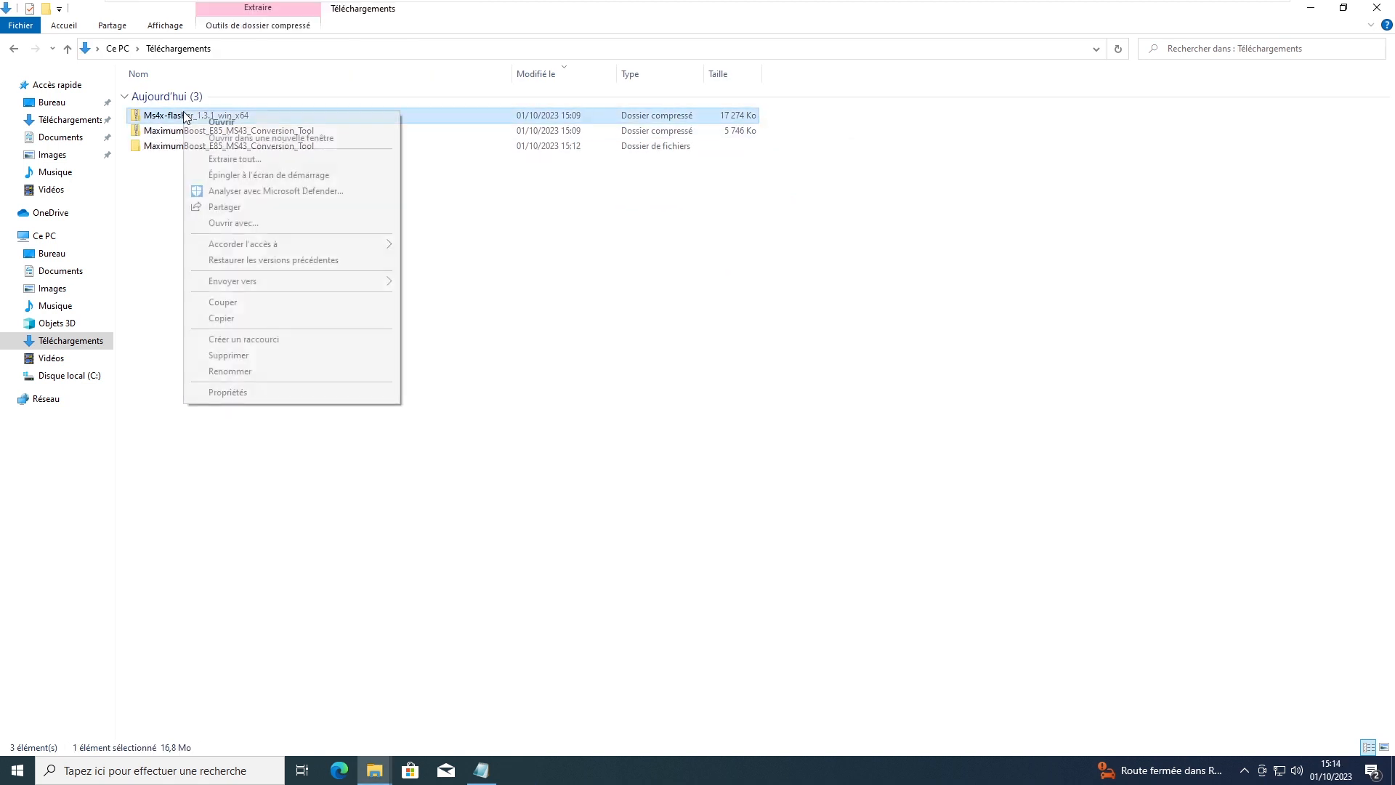
{"action": "left_click", "coordinate": [231, 156]}
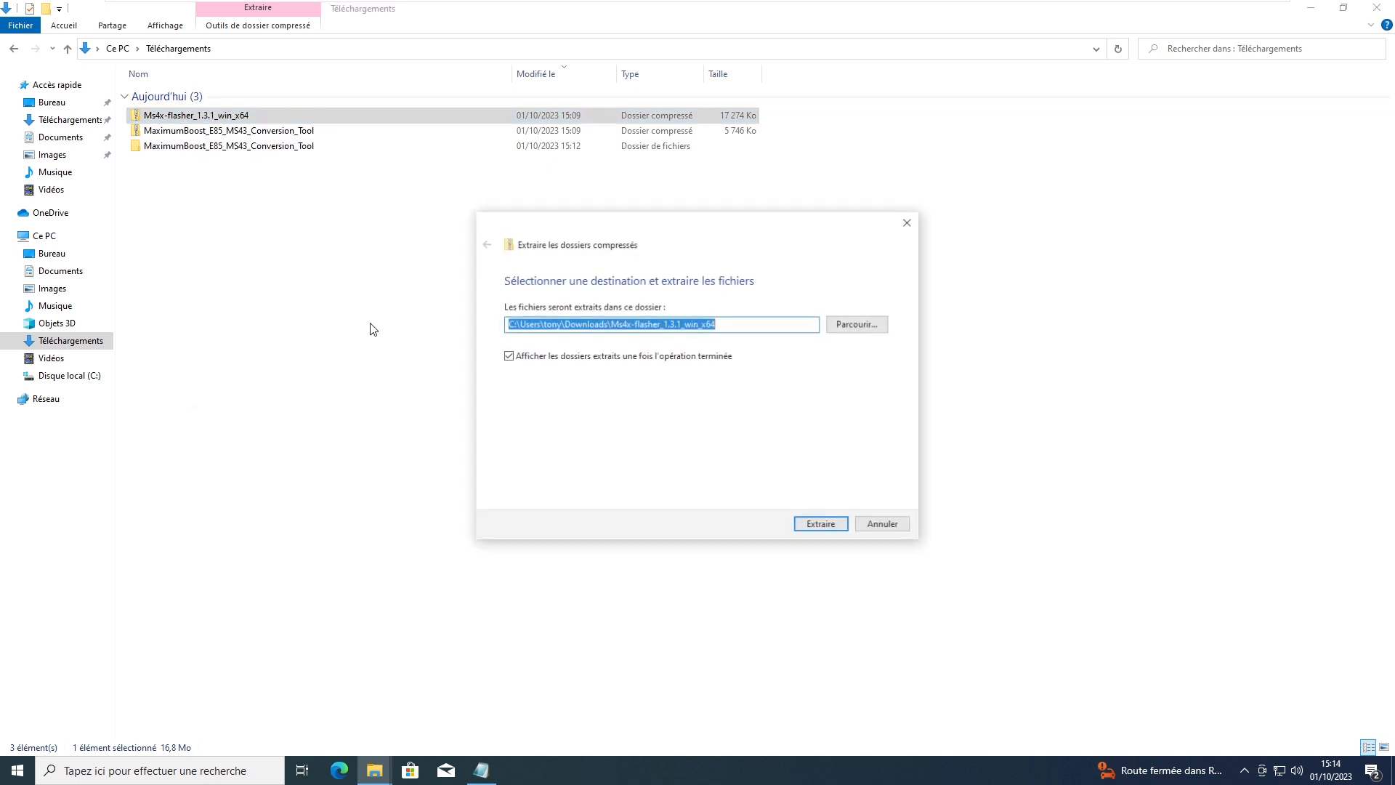
{"action": "left_click", "coordinate": [821, 524]}
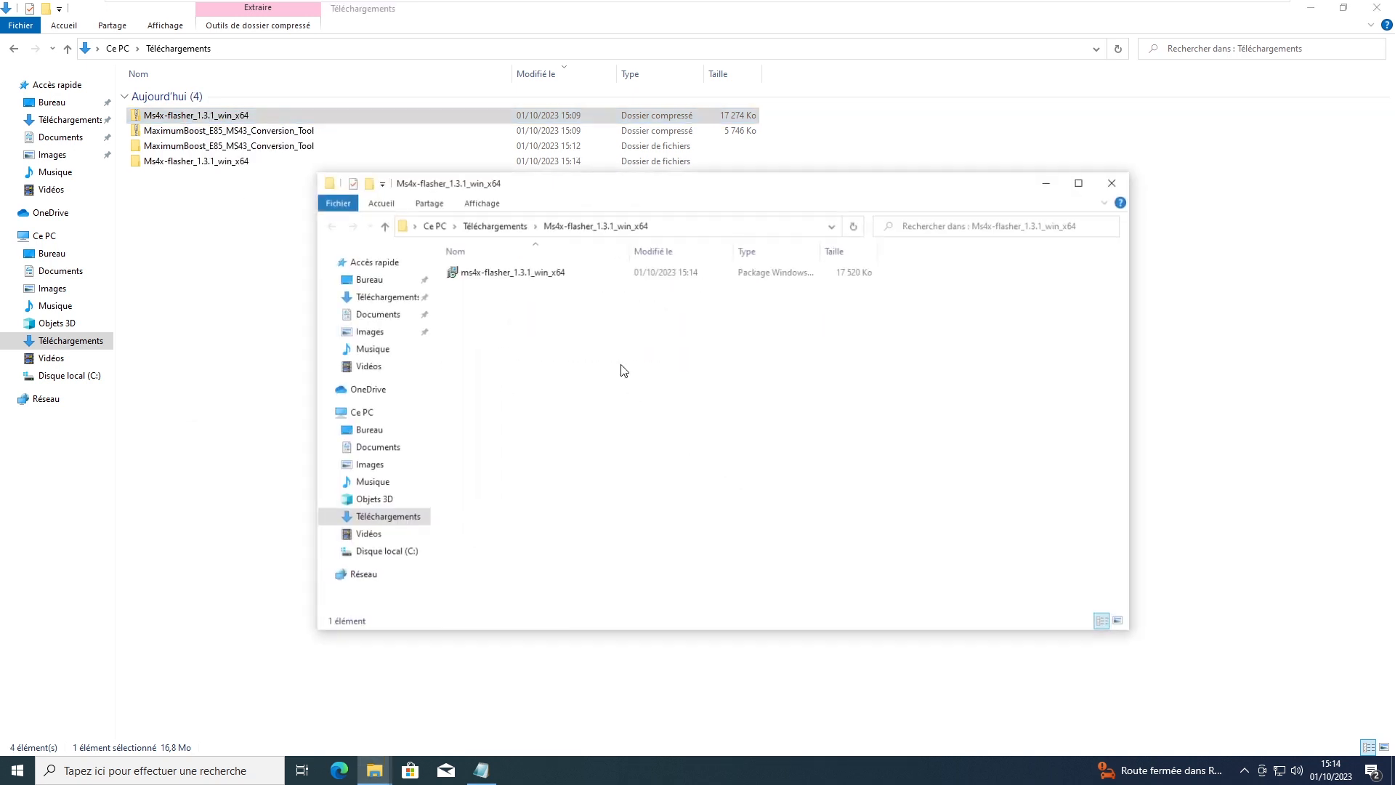
Step: Install MS4x Flasher from the .msi package, bypassing SmartScreen and granting permission
{"action": "double_click", "coordinate": [519, 274]}
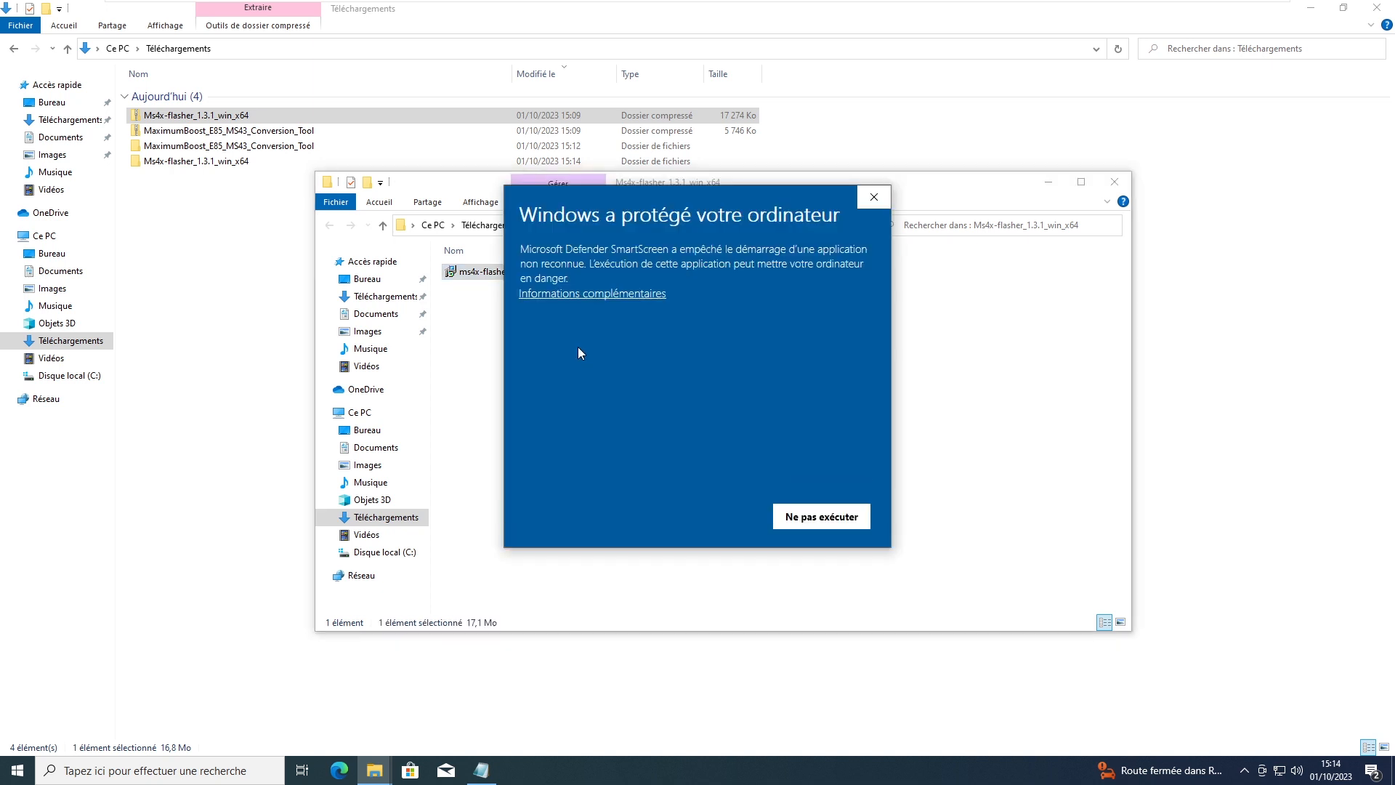
{"action": "left_click", "coordinate": [573, 294]}
{"action": "left_click", "coordinate": [674, 514]}
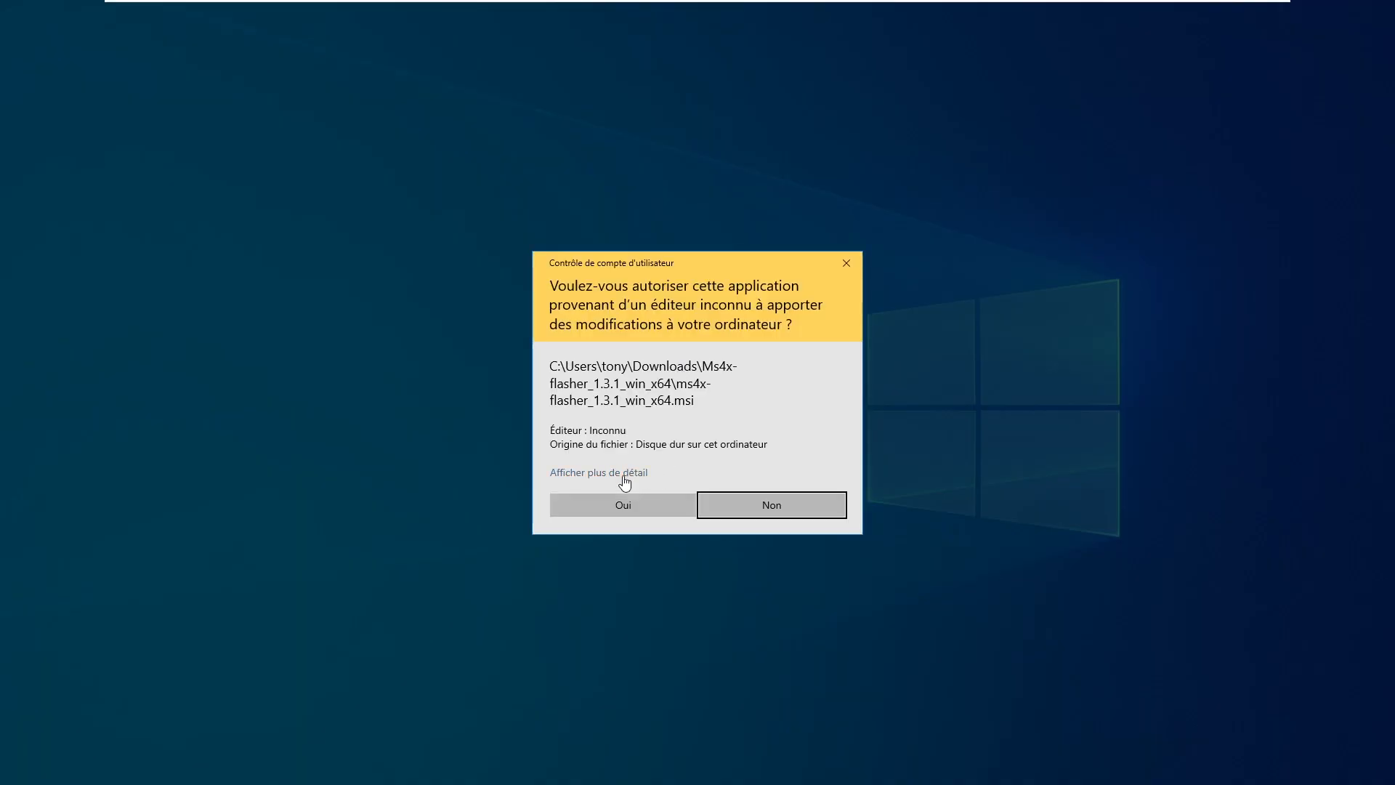
{"action": "left_click", "coordinate": [630, 505]}
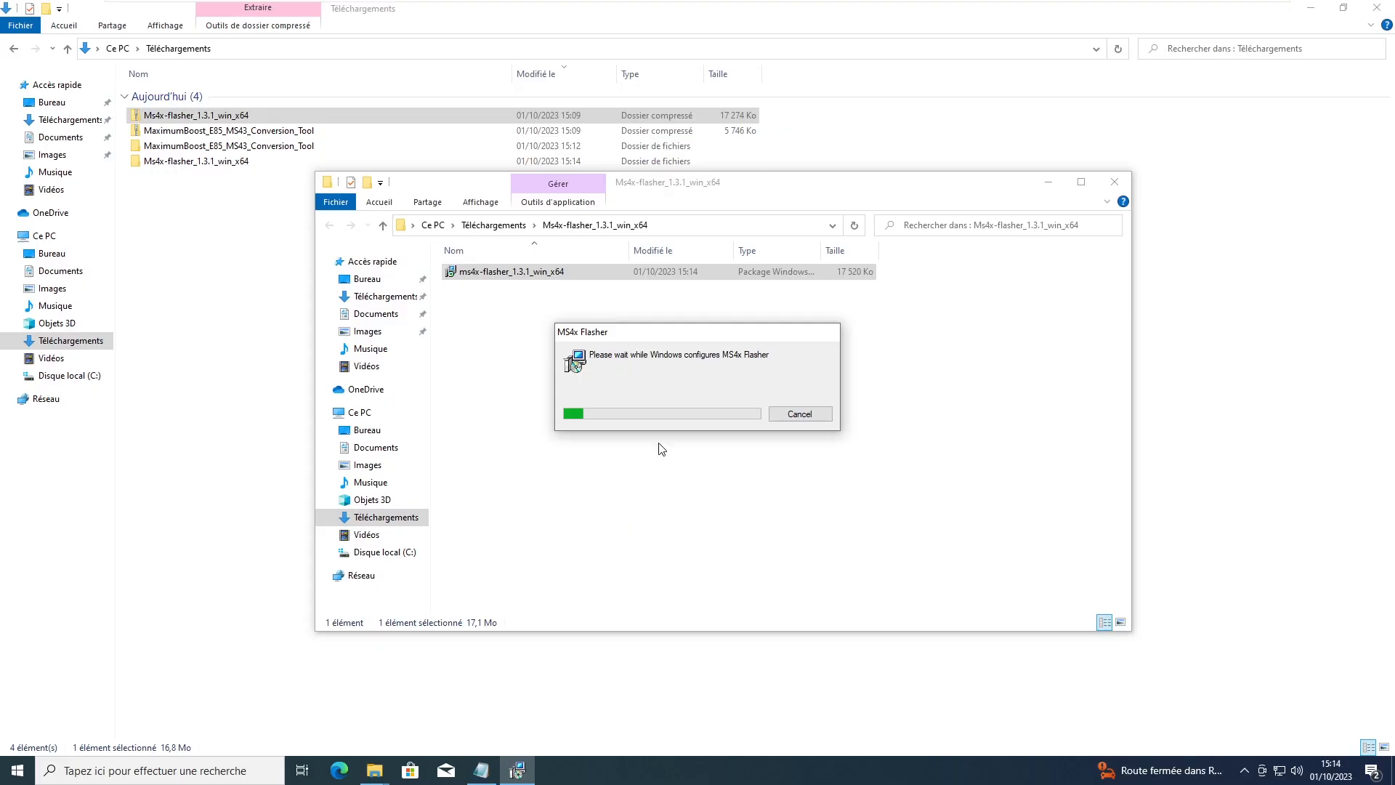
Step: Launch MS4x Flasher from the Start menu's app list
{"action": "left_click", "coordinate": [18, 771]}
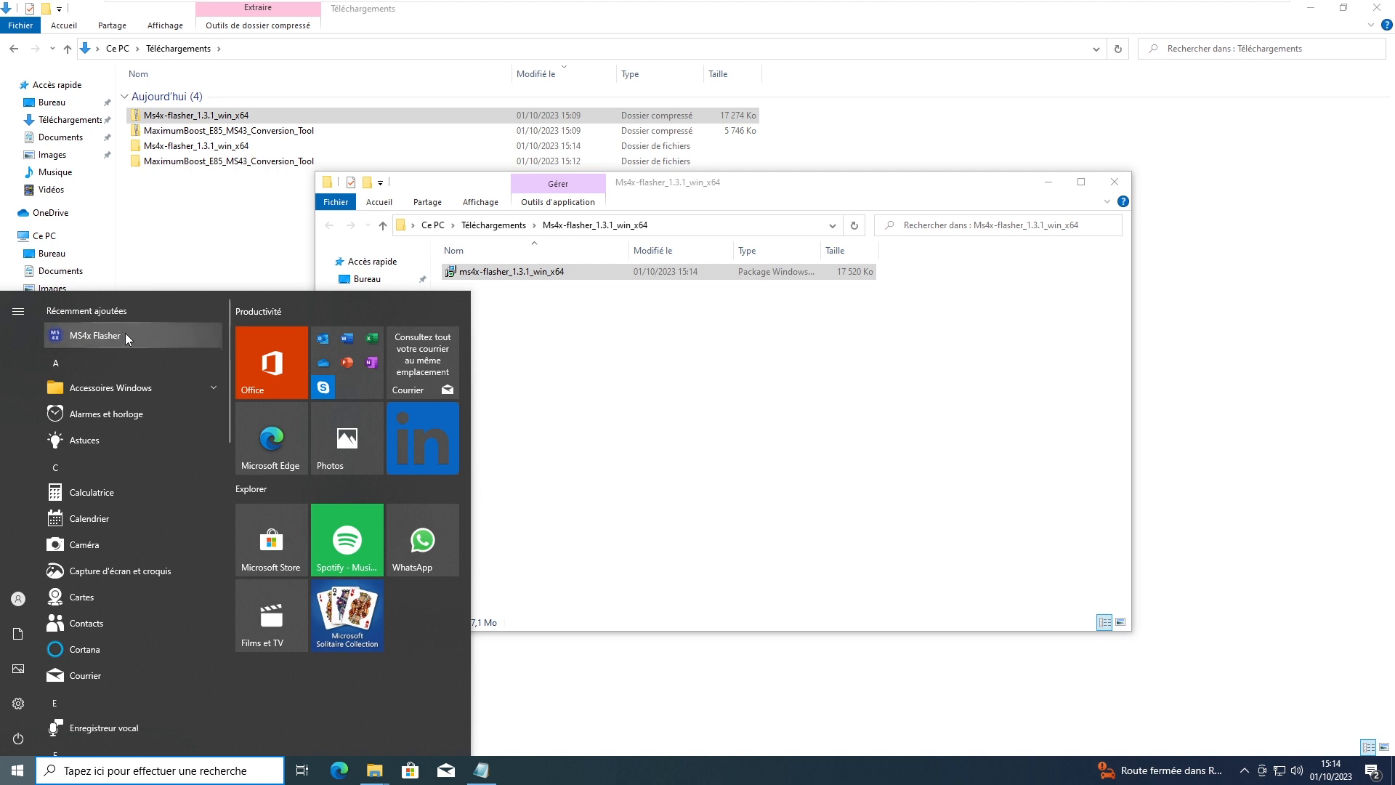
{"action": "left_click", "coordinate": [1115, 181]}
{"action": "left_click", "coordinate": [382, 277]}
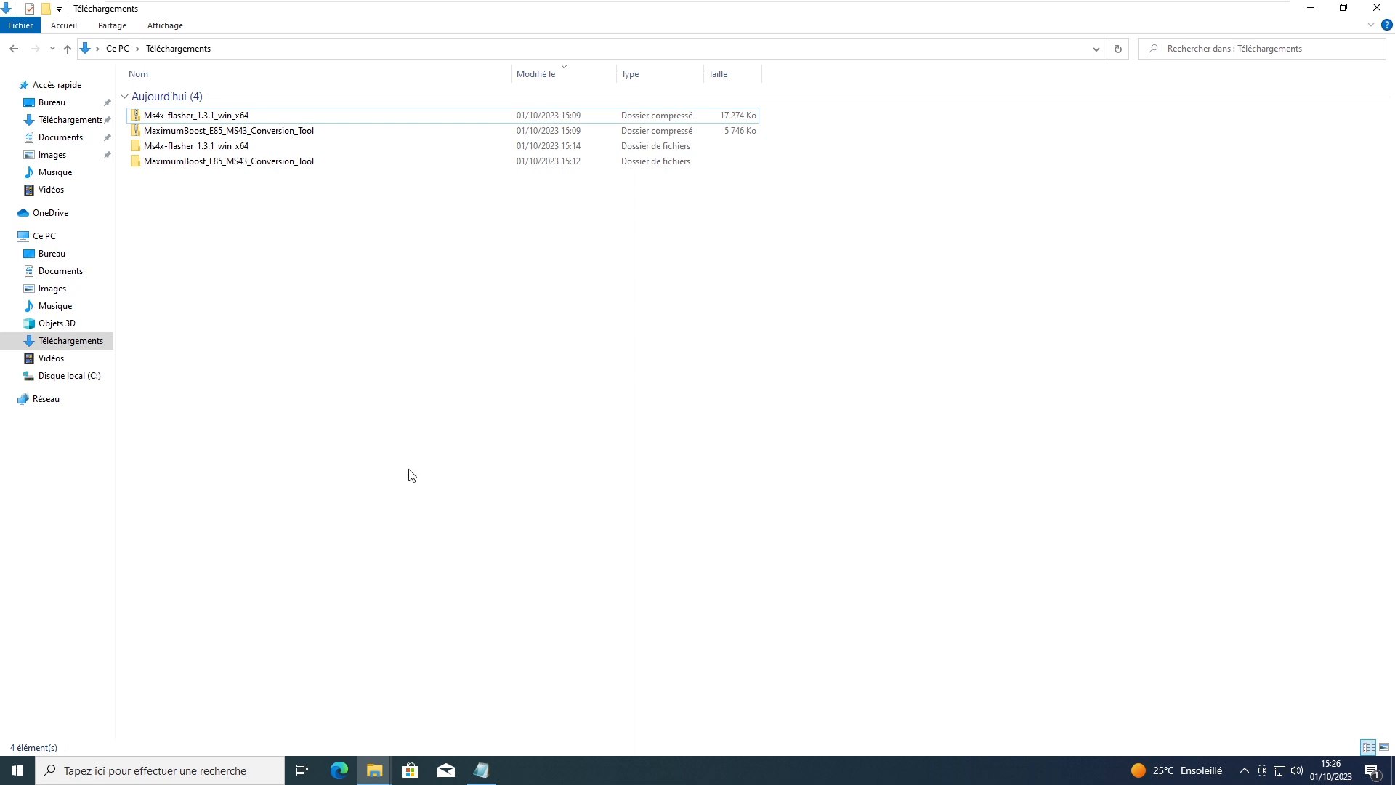
{"action": "left_click", "coordinate": [16, 769]}
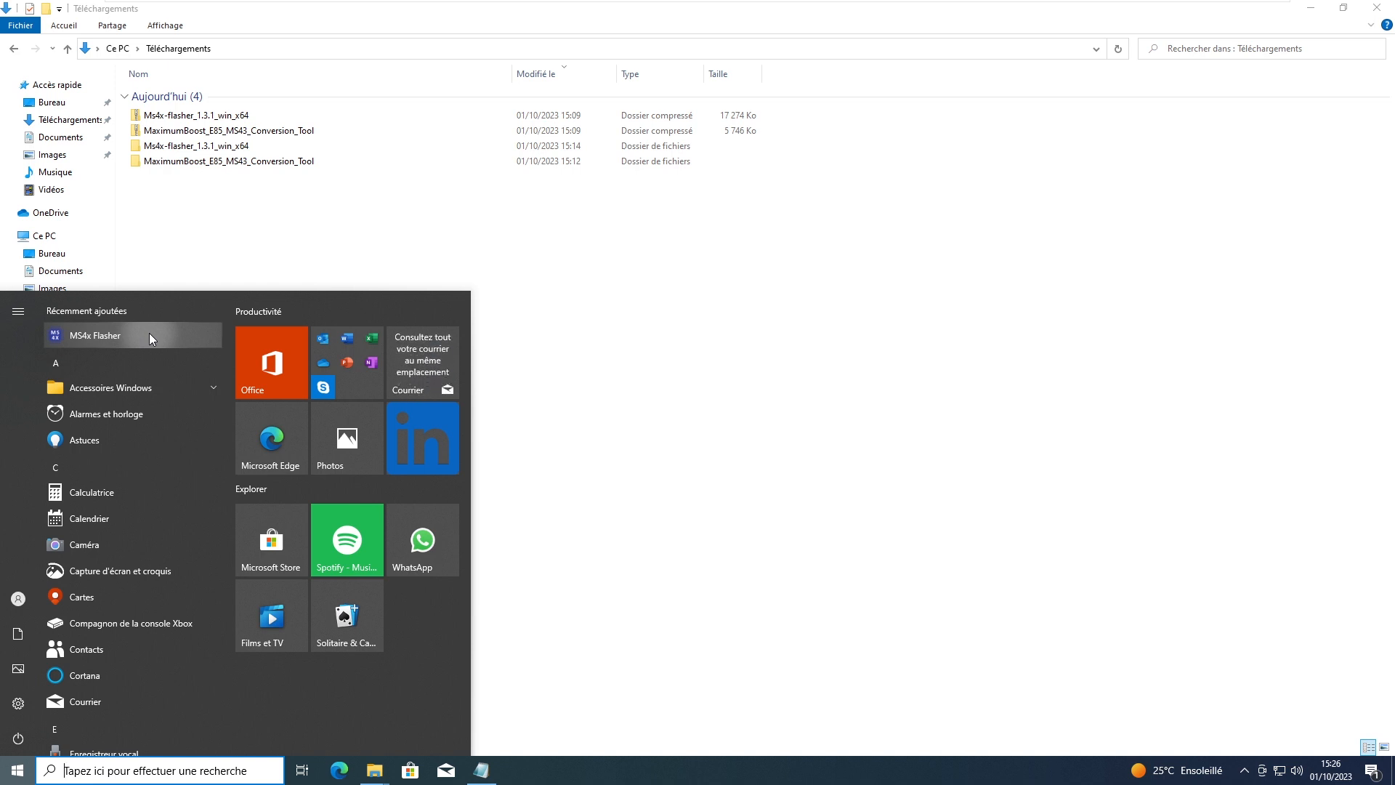
{"action": "left_click", "coordinate": [150, 333]}
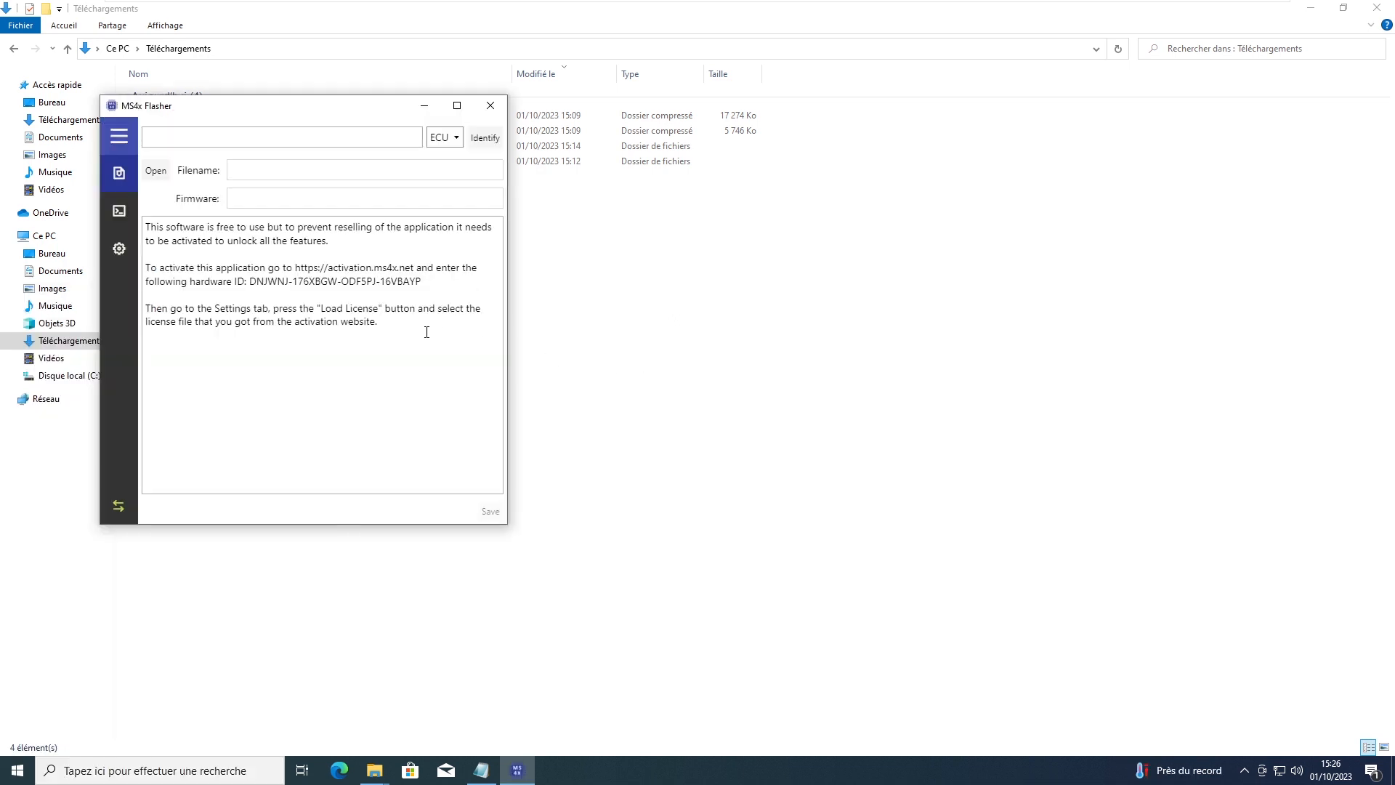
{"action": "left_click_drag", "start_coordinate": [190, 228], "coordinate": [284, 232]}
{"action": "left_click", "coordinate": [299, 241]}
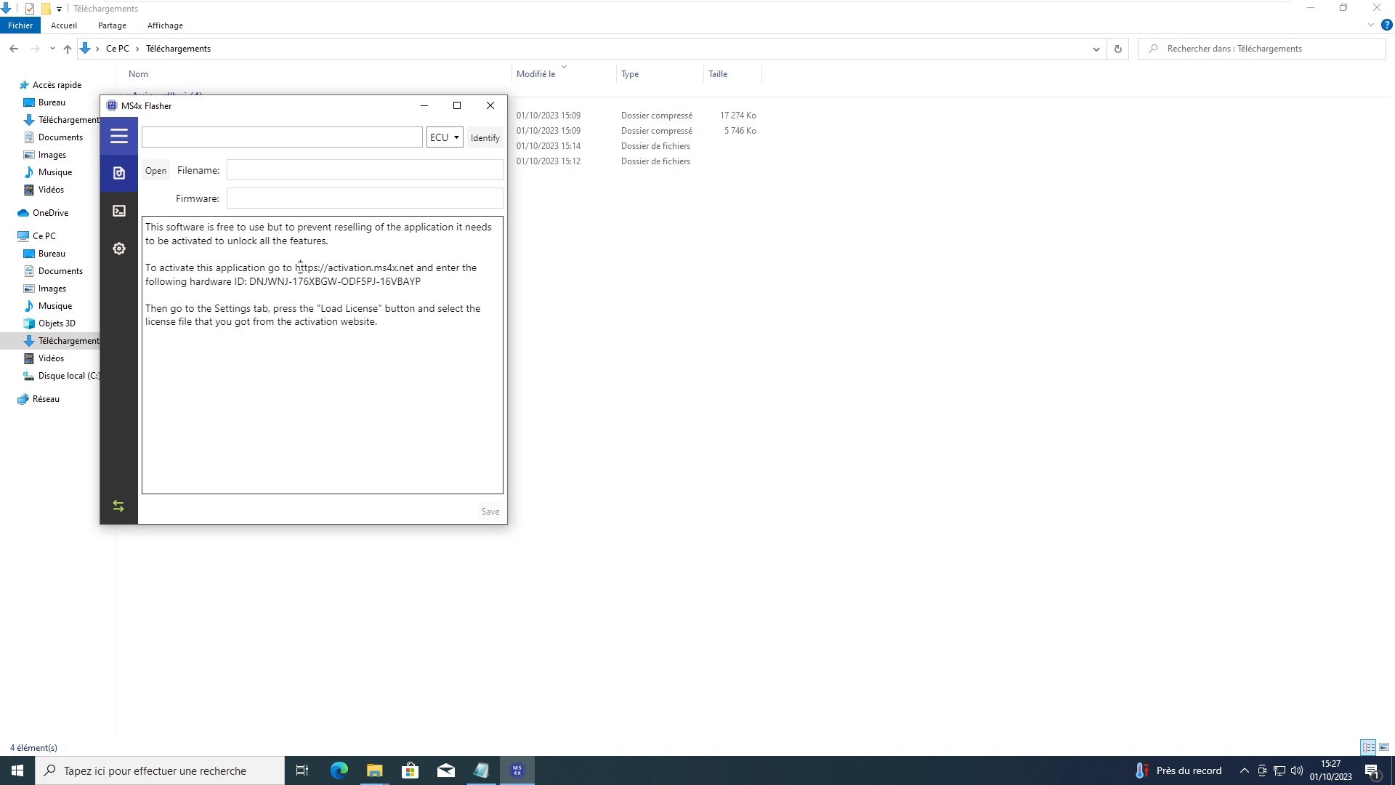
{"action": "left_click_drag", "start_coordinate": [295, 269], "coordinate": [416, 268]}
{"action": "key", "text": "ctrl+c"}
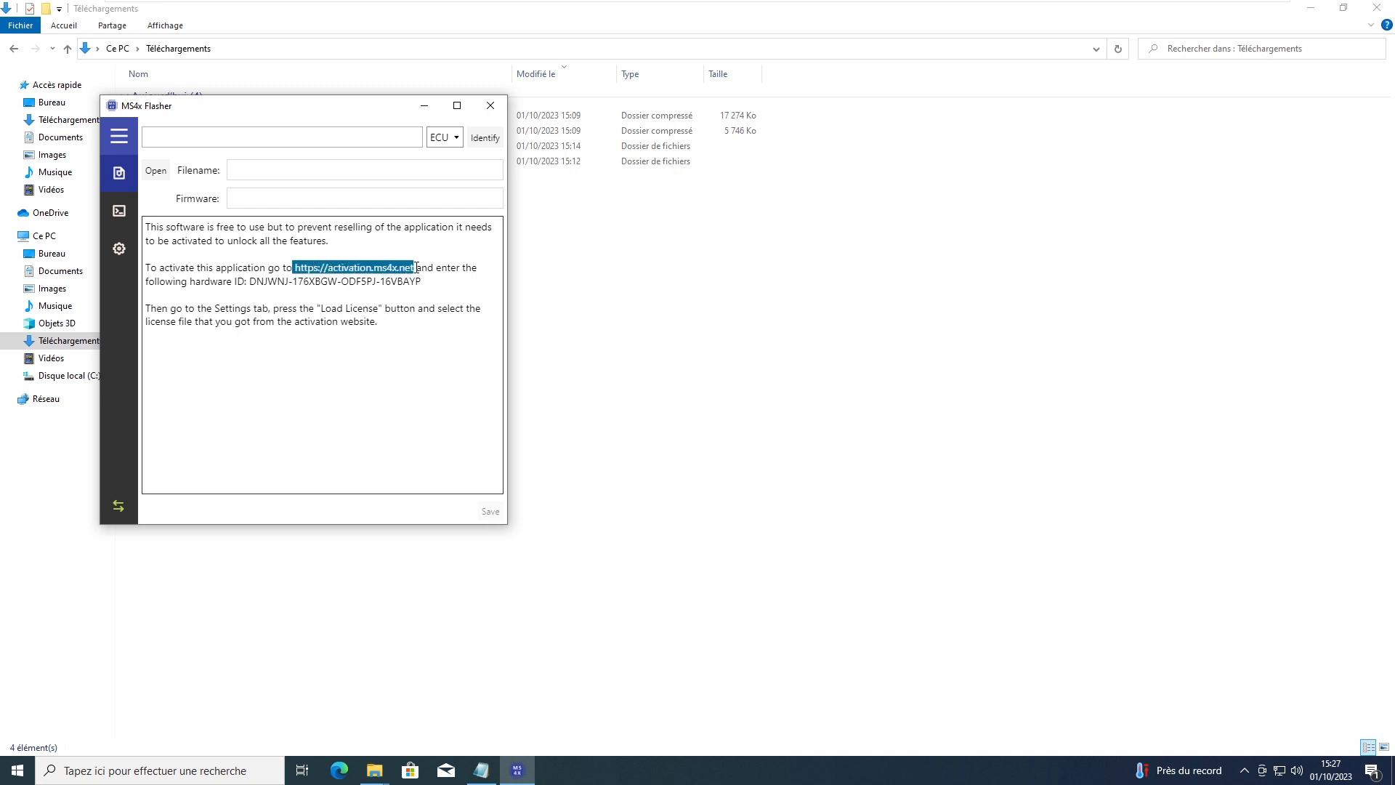
{"action": "left_click", "coordinate": [342, 771]}
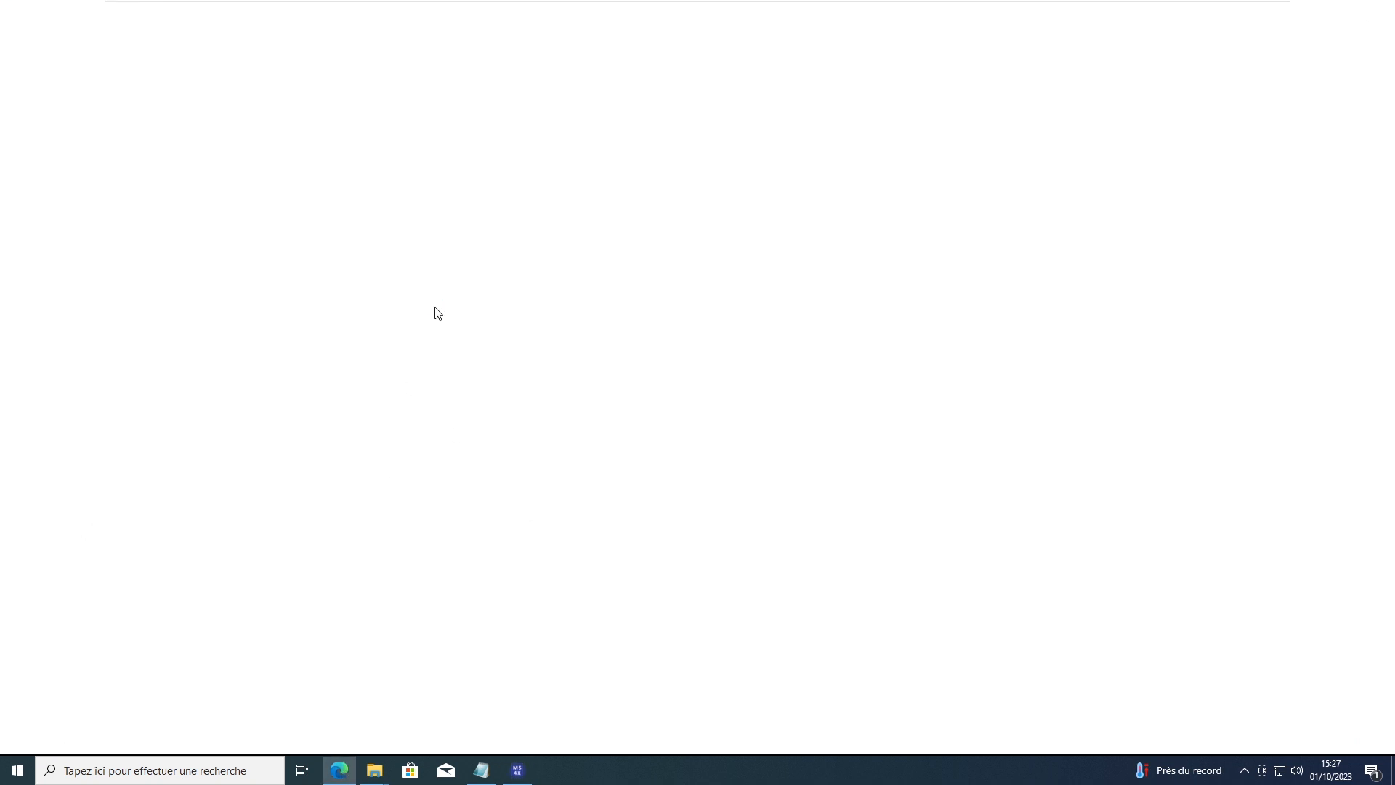
Step: Load the activation.ms4x.net license generator page in Edge
{"action": "key", "text": "ctrl+v"}
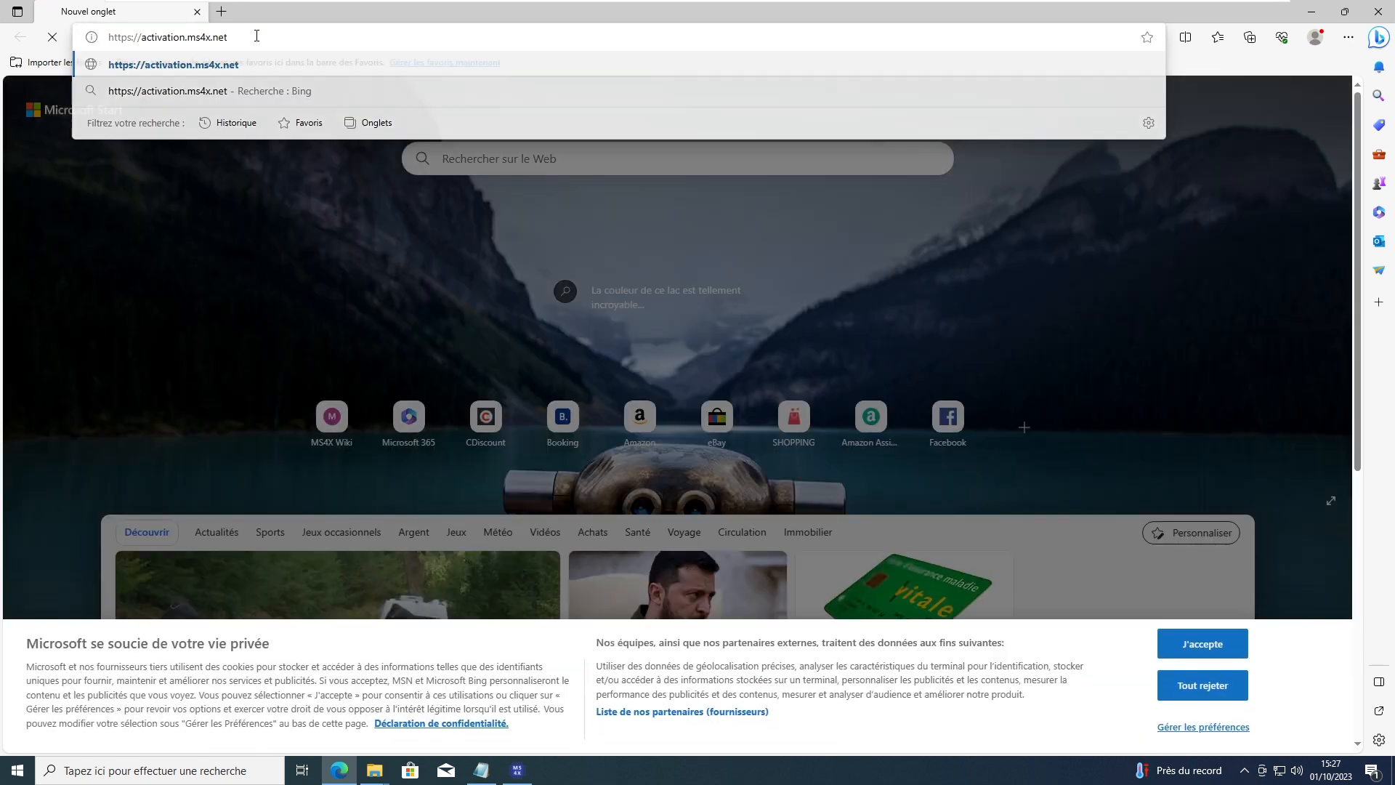
{"action": "key", "text": "Return"}
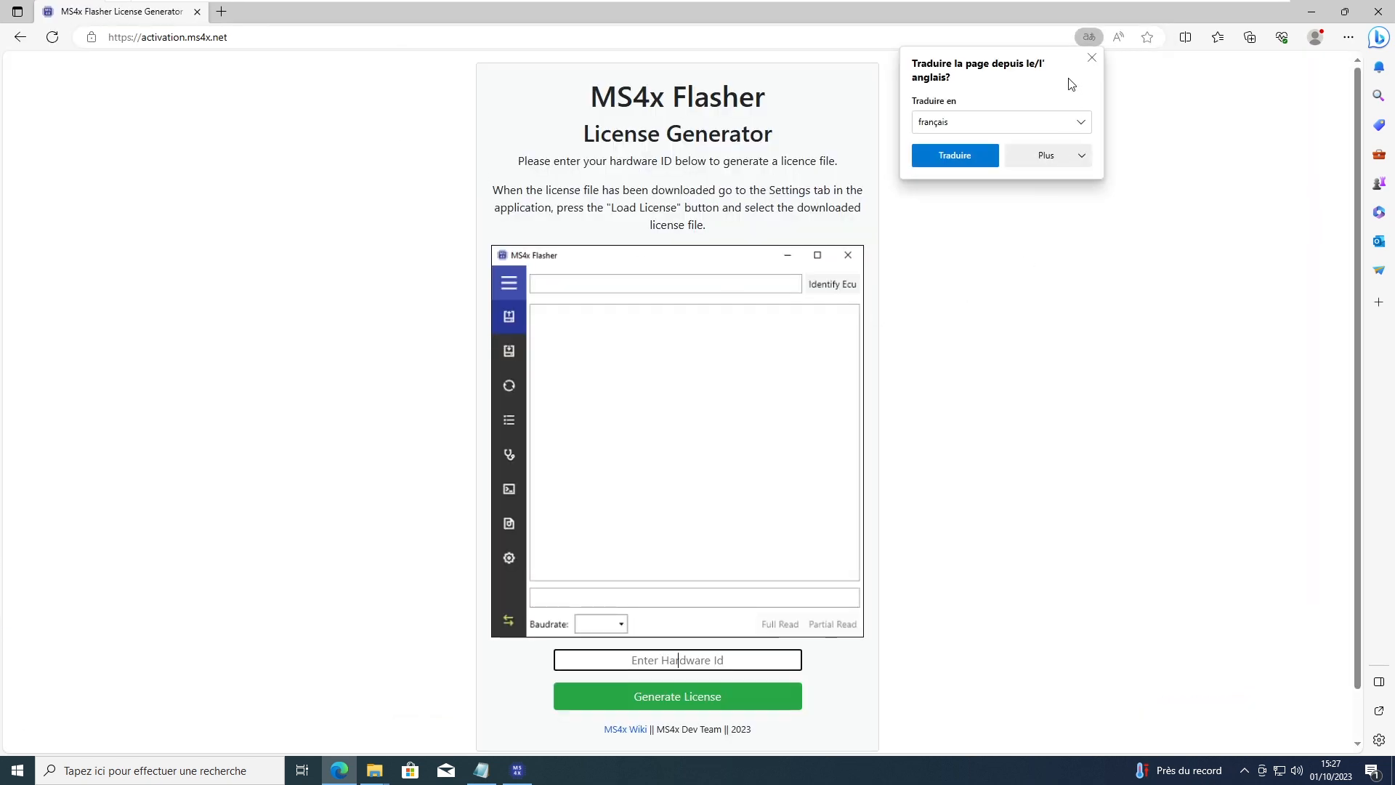
{"action": "left_click", "coordinate": [678, 660]}
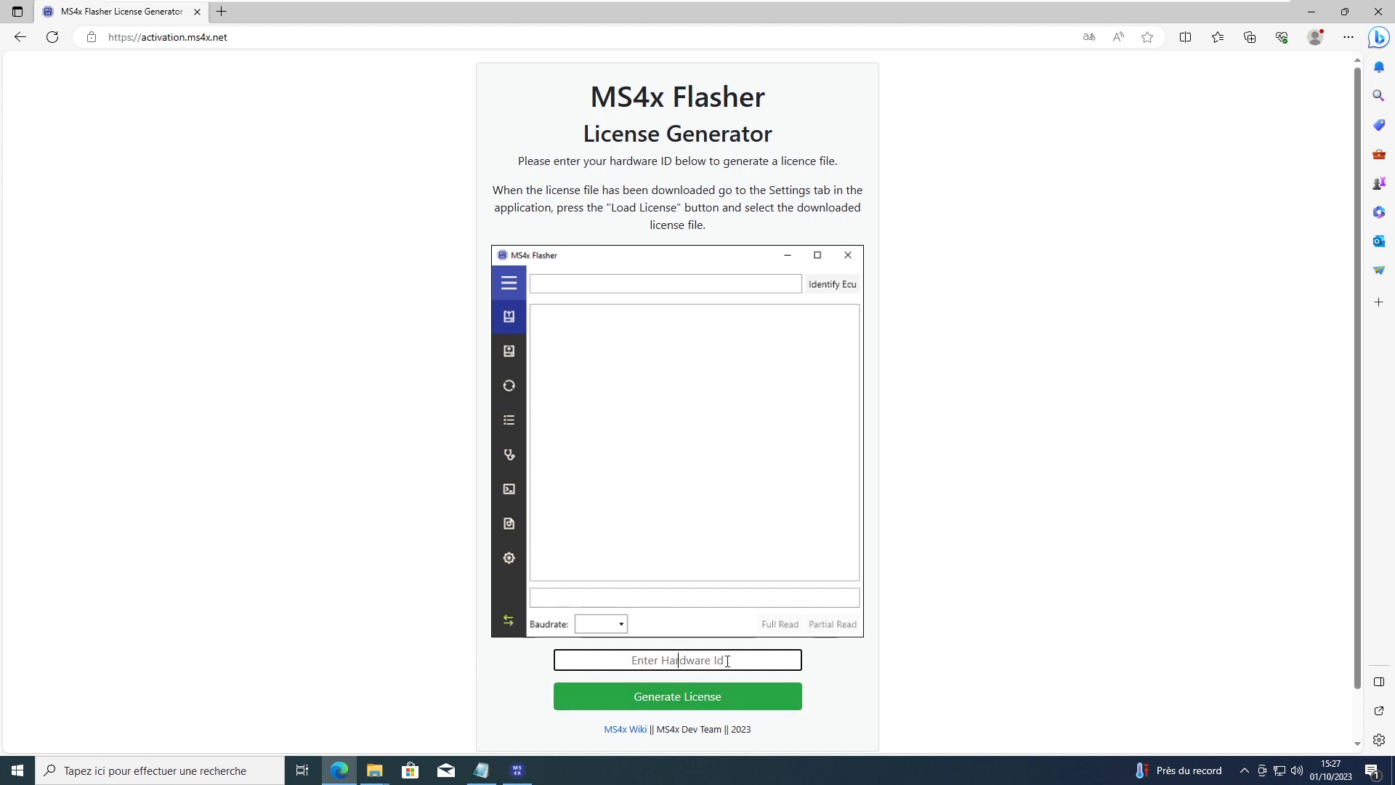
Step: Enter this PC's hardware ID, generate and download license.lic, then close Edge
{"action": "left_click", "coordinate": [518, 771]}
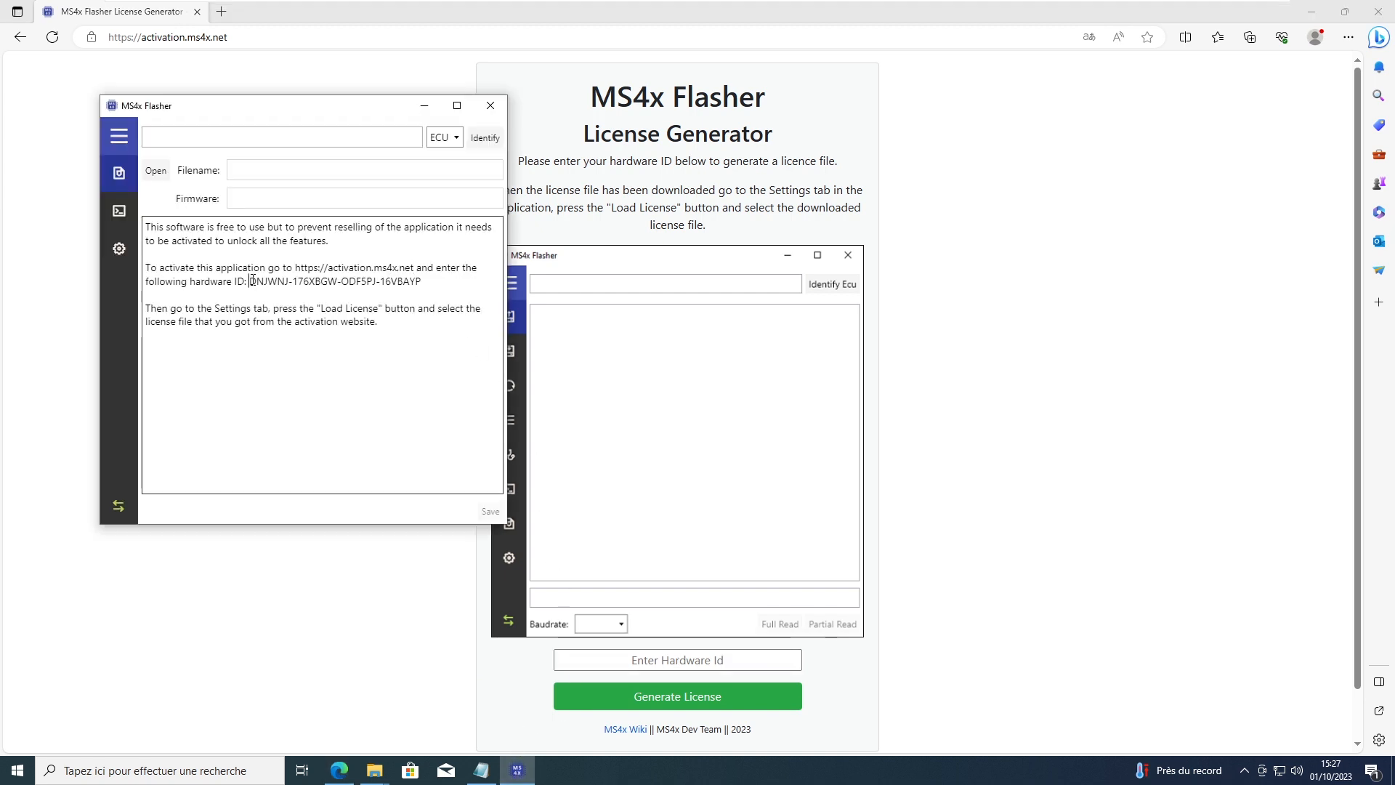
{"action": "left_click_drag", "start_coordinate": [251, 281], "coordinate": [425, 285]}
{"action": "key", "text": "ctrl+c"}
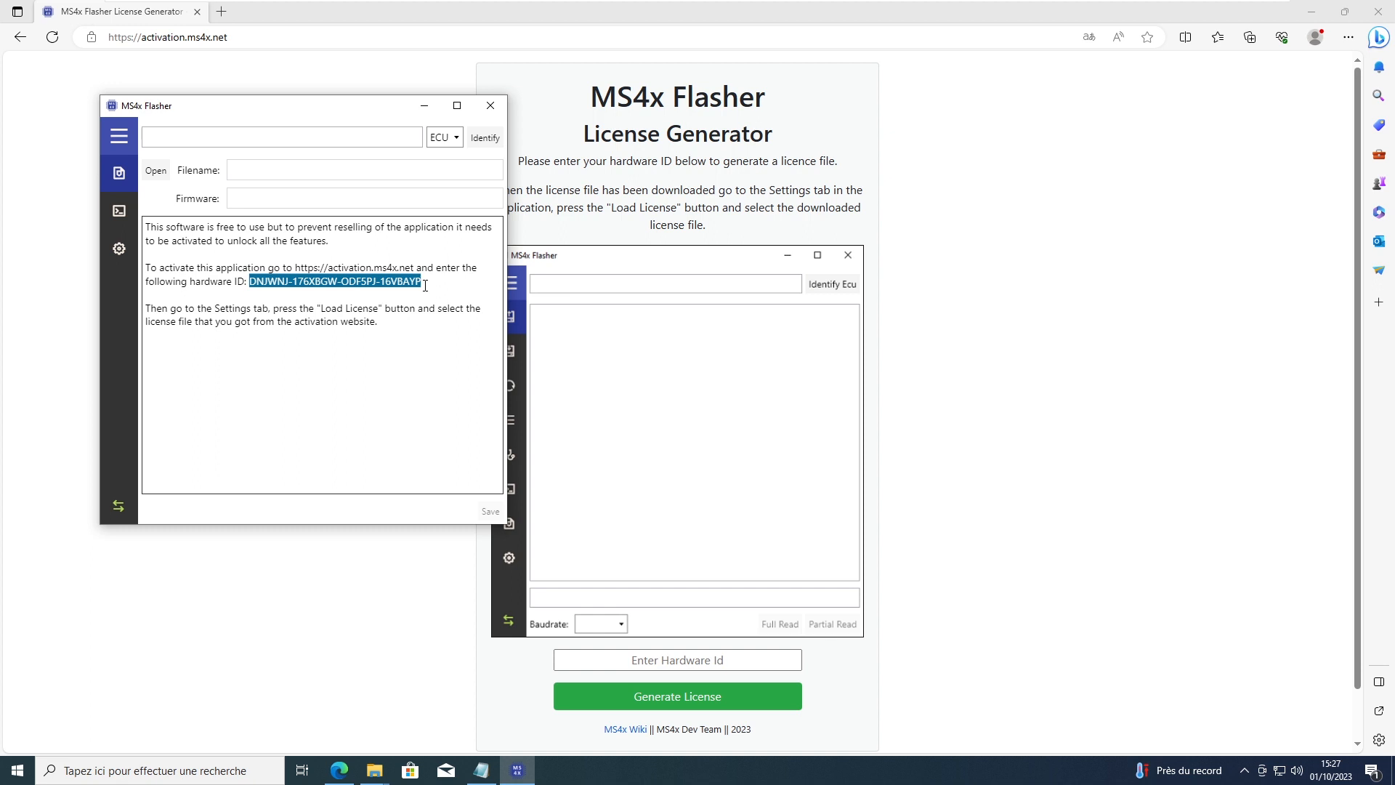
{"action": "left_click", "coordinate": [669, 659]}
{"action": "key", "text": "ctrl+v"}
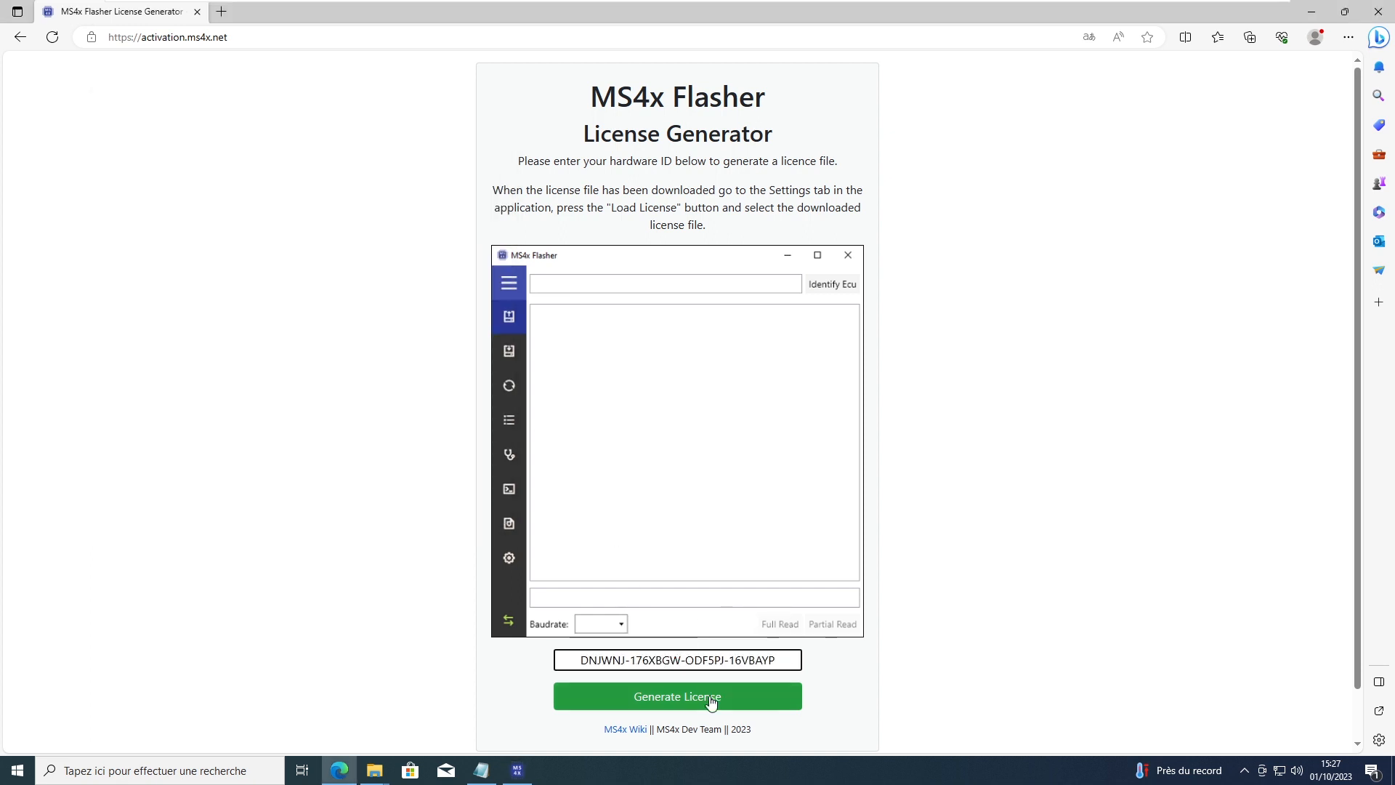
{"action": "left_click", "coordinate": [671, 699]}
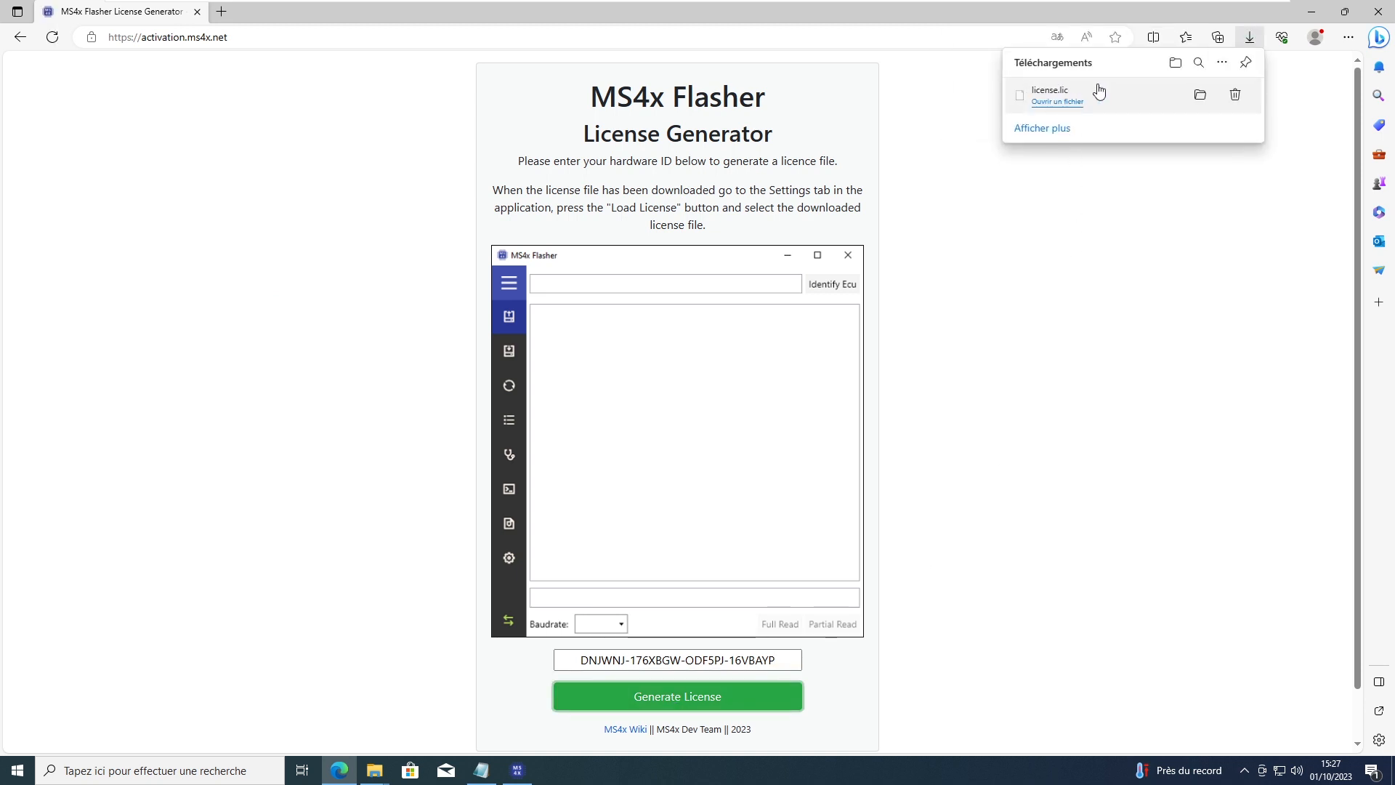
{"action": "left_click", "coordinate": [1378, 12]}
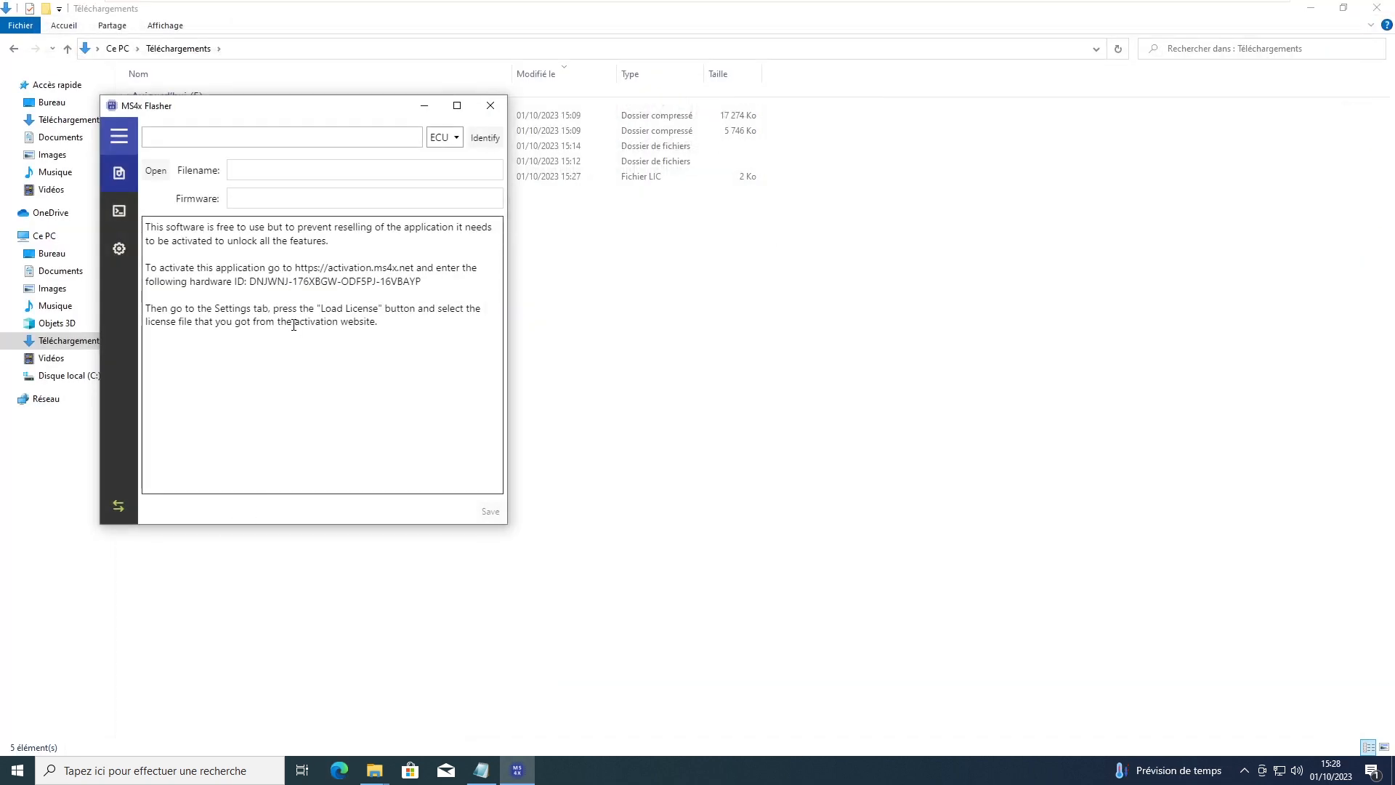
Step: Load license.lic from Téléchargements in the MS4x Flasher settings, then close the flasher
{"action": "left_click", "coordinate": [119, 250]}
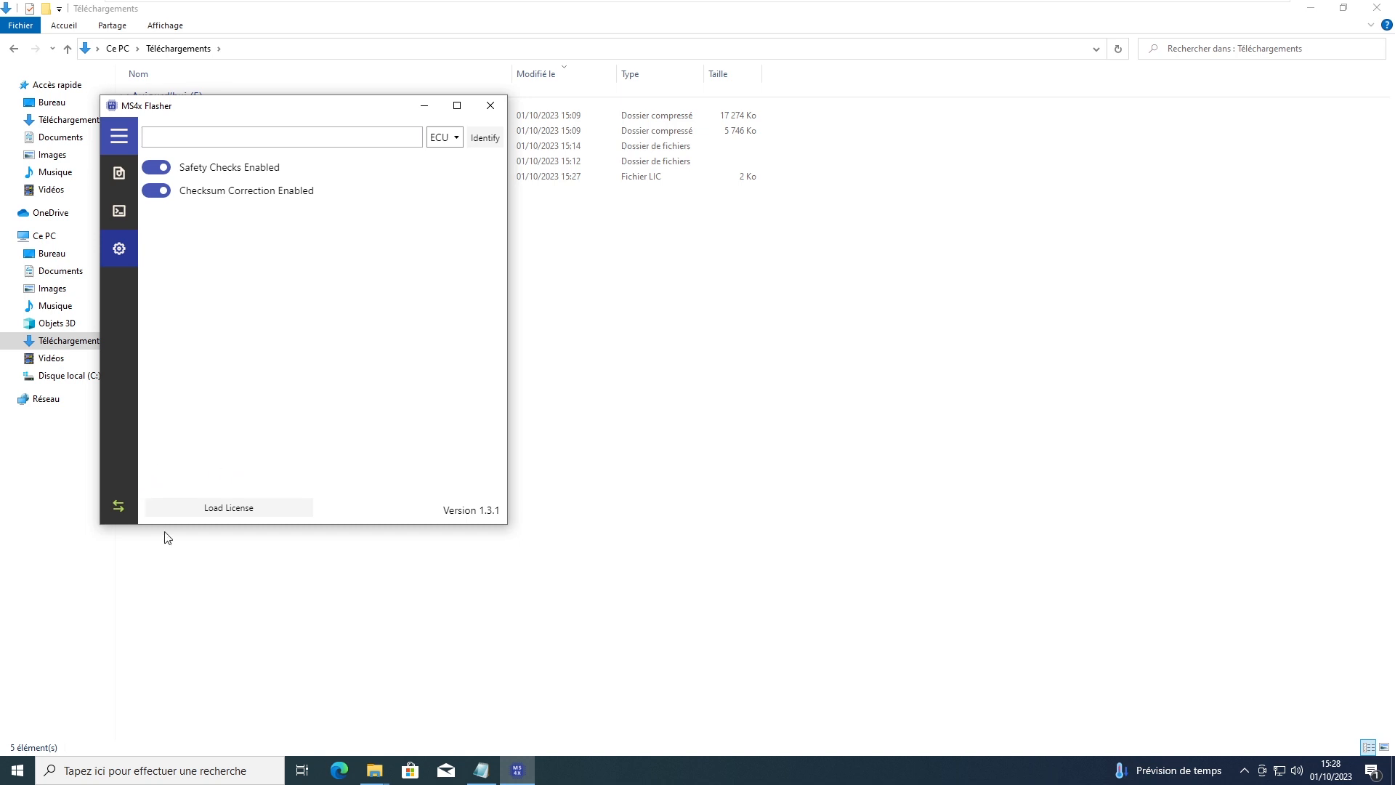
{"action": "left_click", "coordinate": [238, 511]}
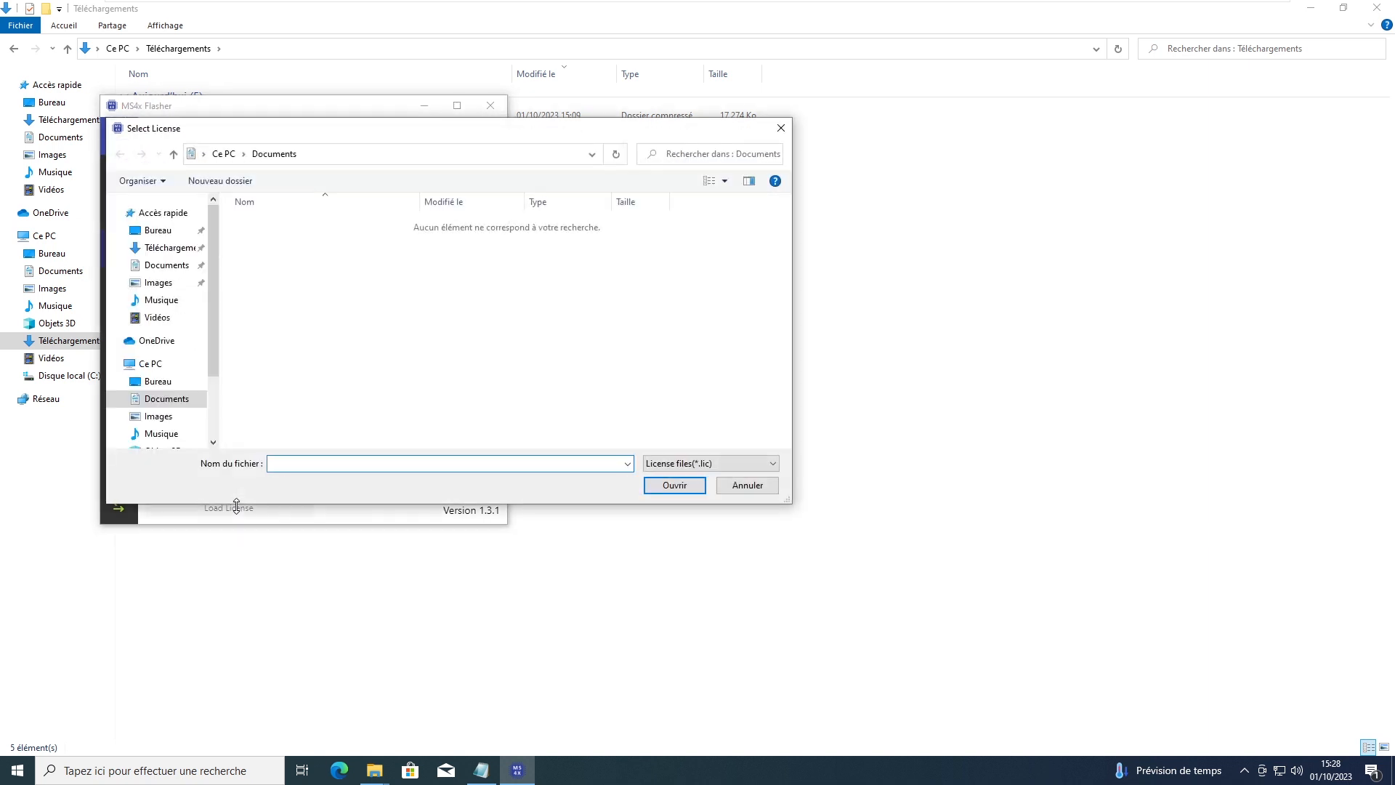
{"action": "left_click", "coordinate": [172, 248]}
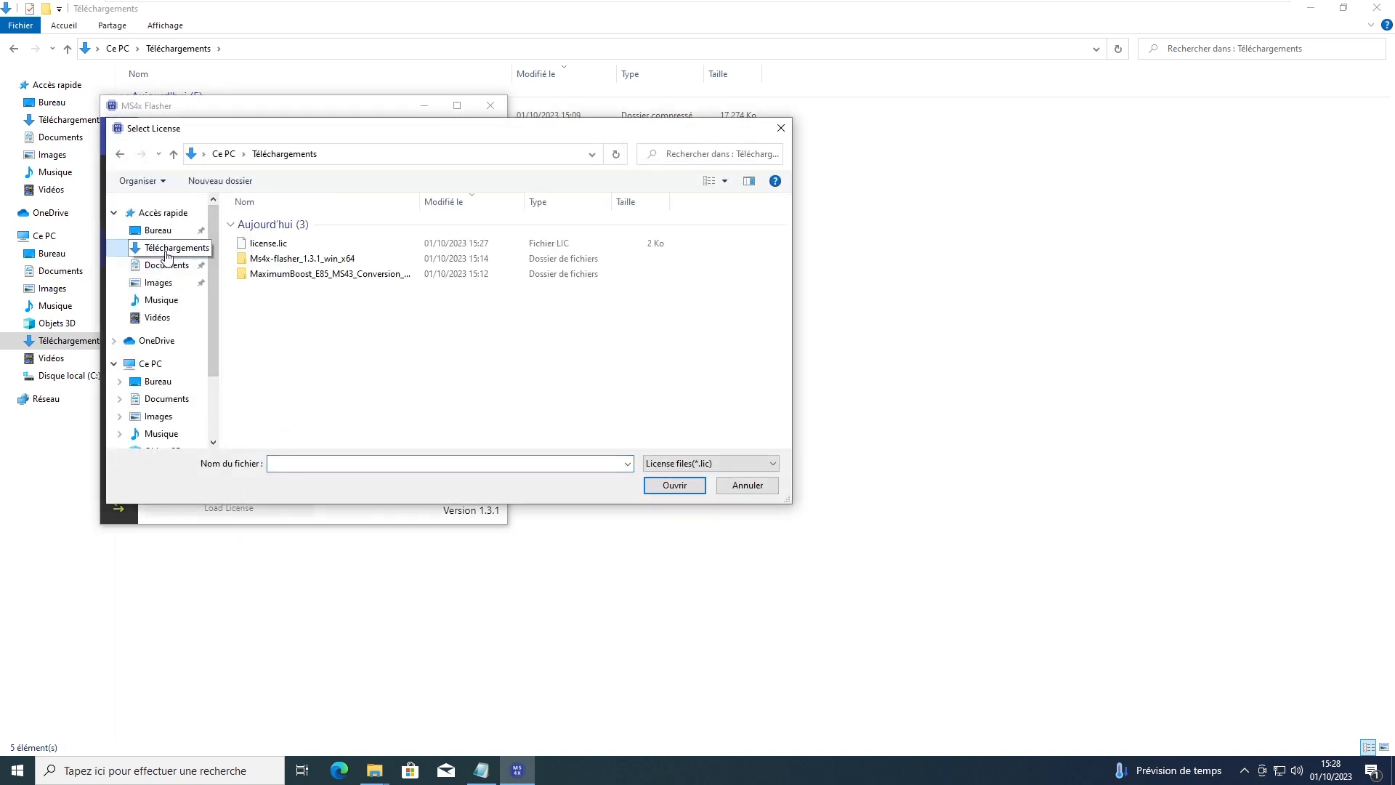
{"action": "double_click", "coordinate": [268, 247]}
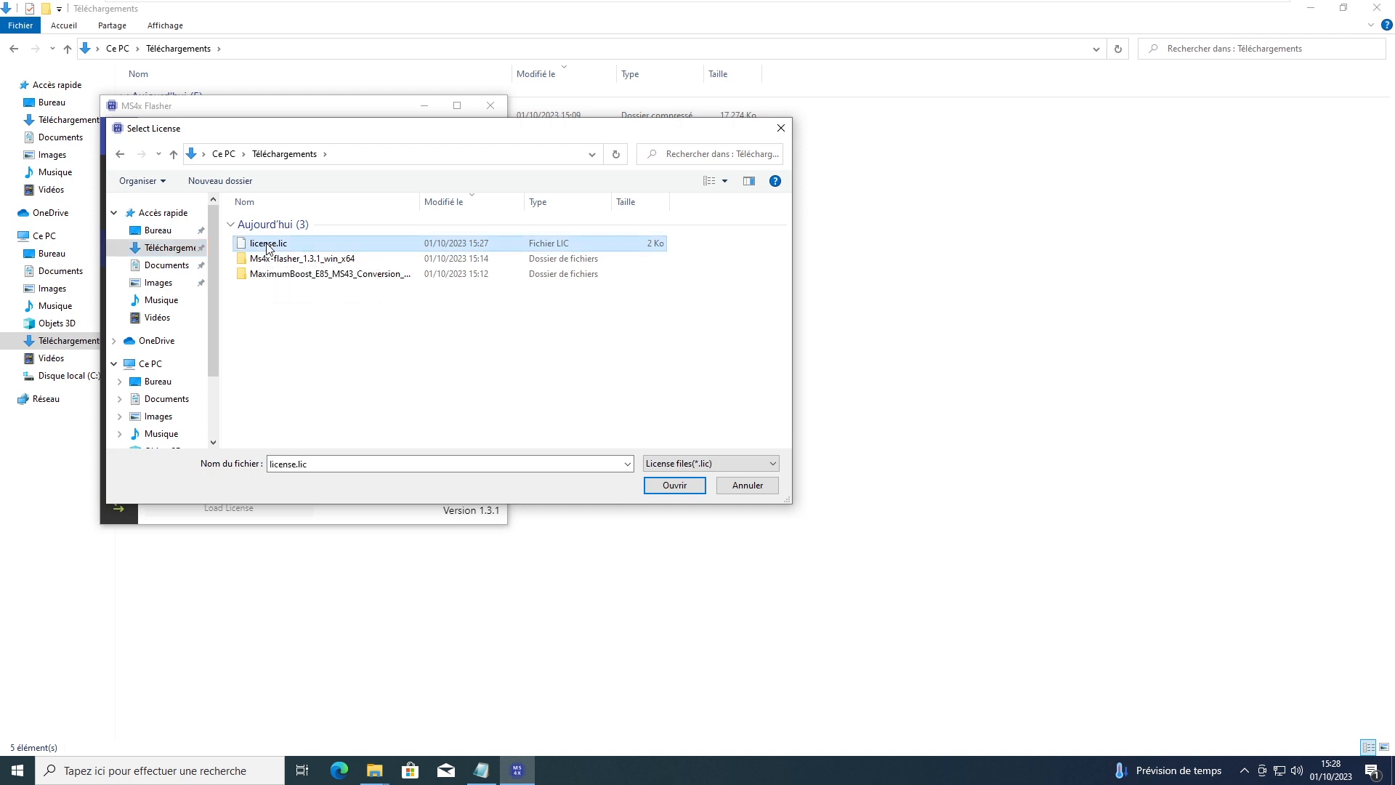
{"action": "left_click", "coordinate": [490, 107]}
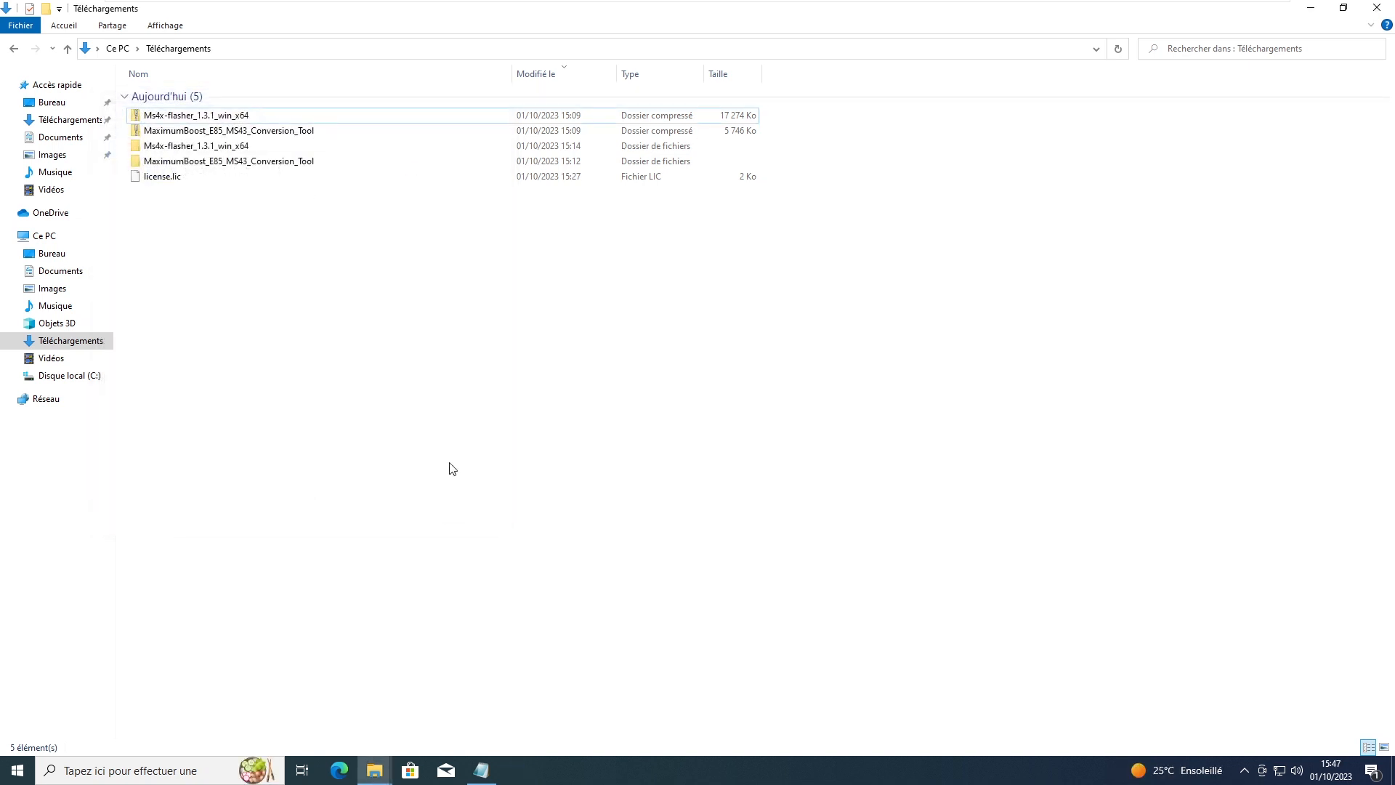
Step: Relaunch MS4x Flasher, move it aside, and run a Full Read of the MS43 ECU
{"action": "left_click", "coordinate": [19, 778]}
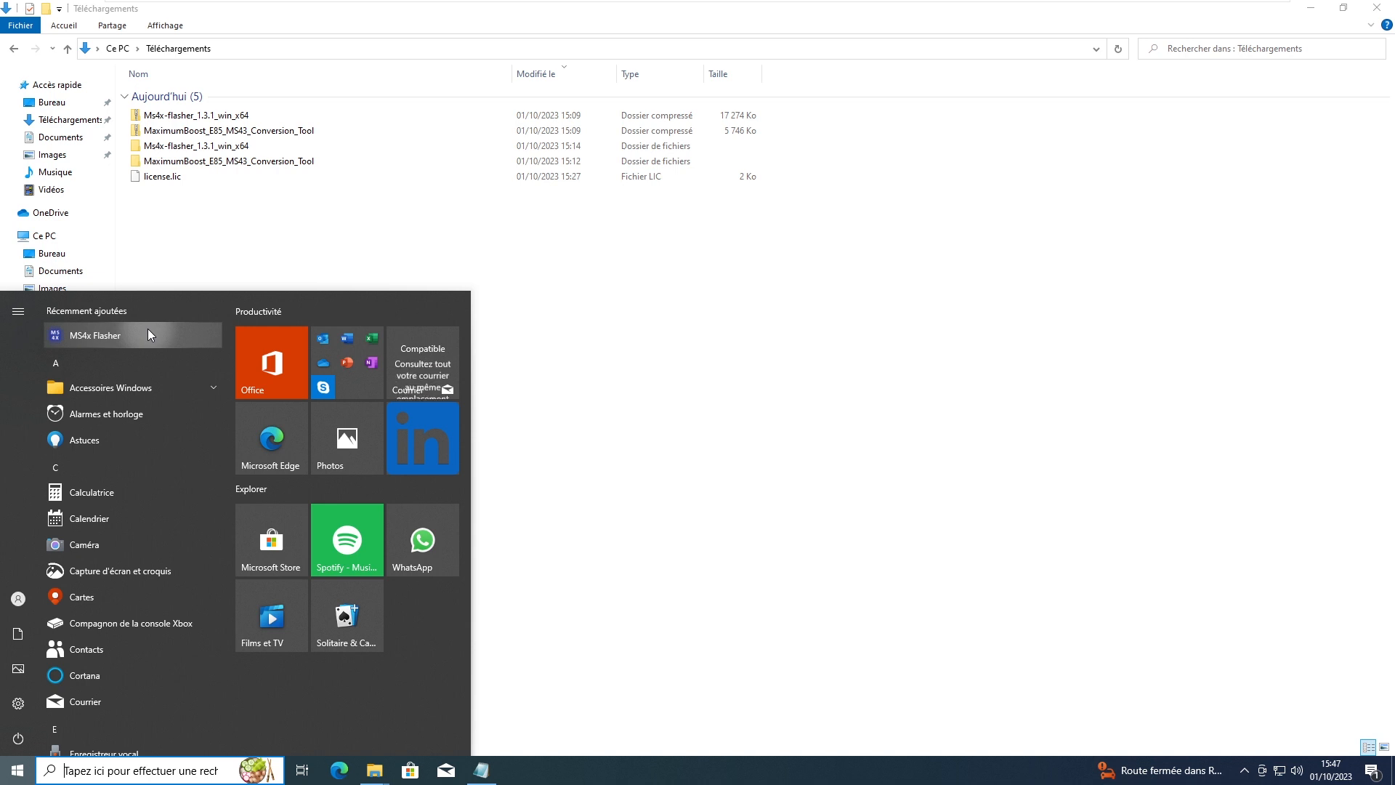
{"action": "left_click", "coordinate": [147, 332]}
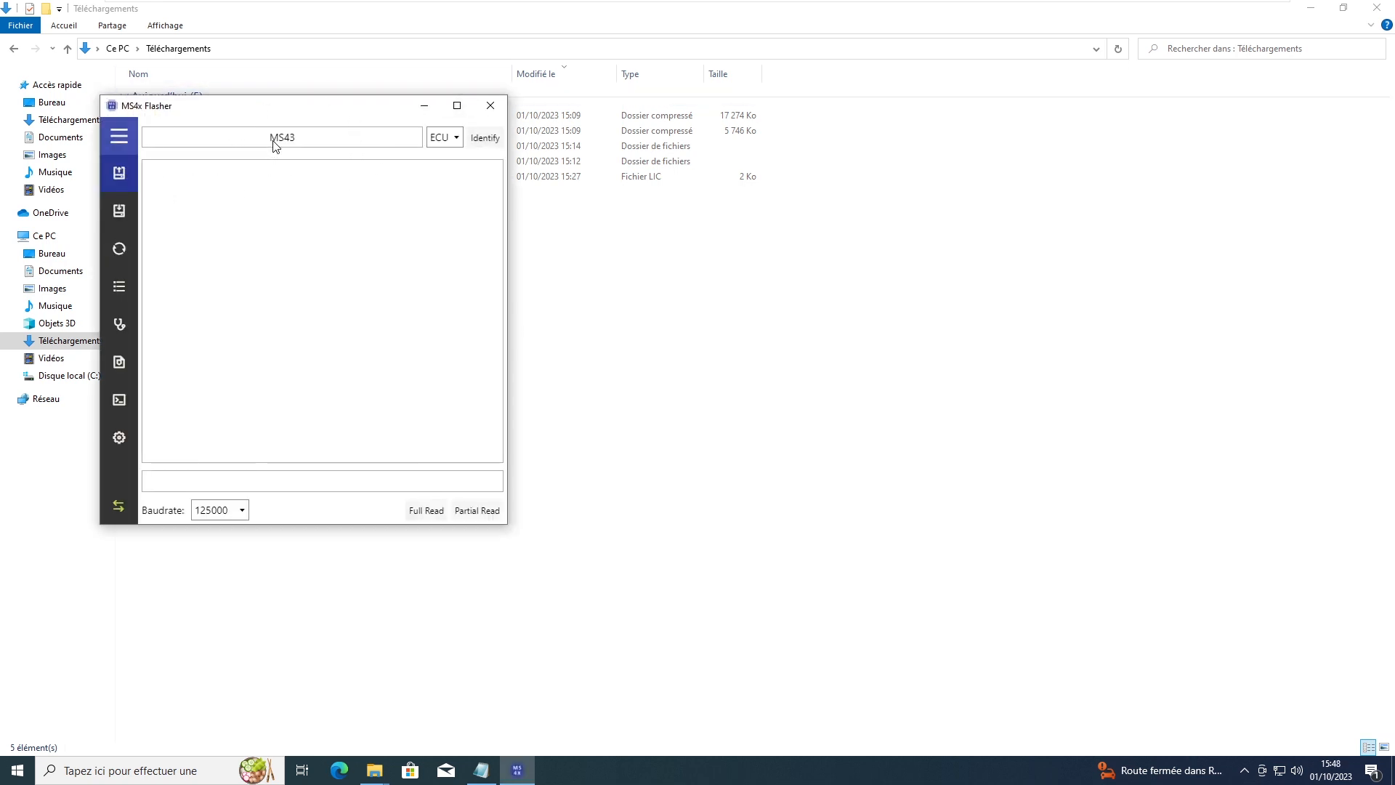
{"action": "left_click_drag", "start_coordinate": [328, 115], "coordinate": [548, 133]}
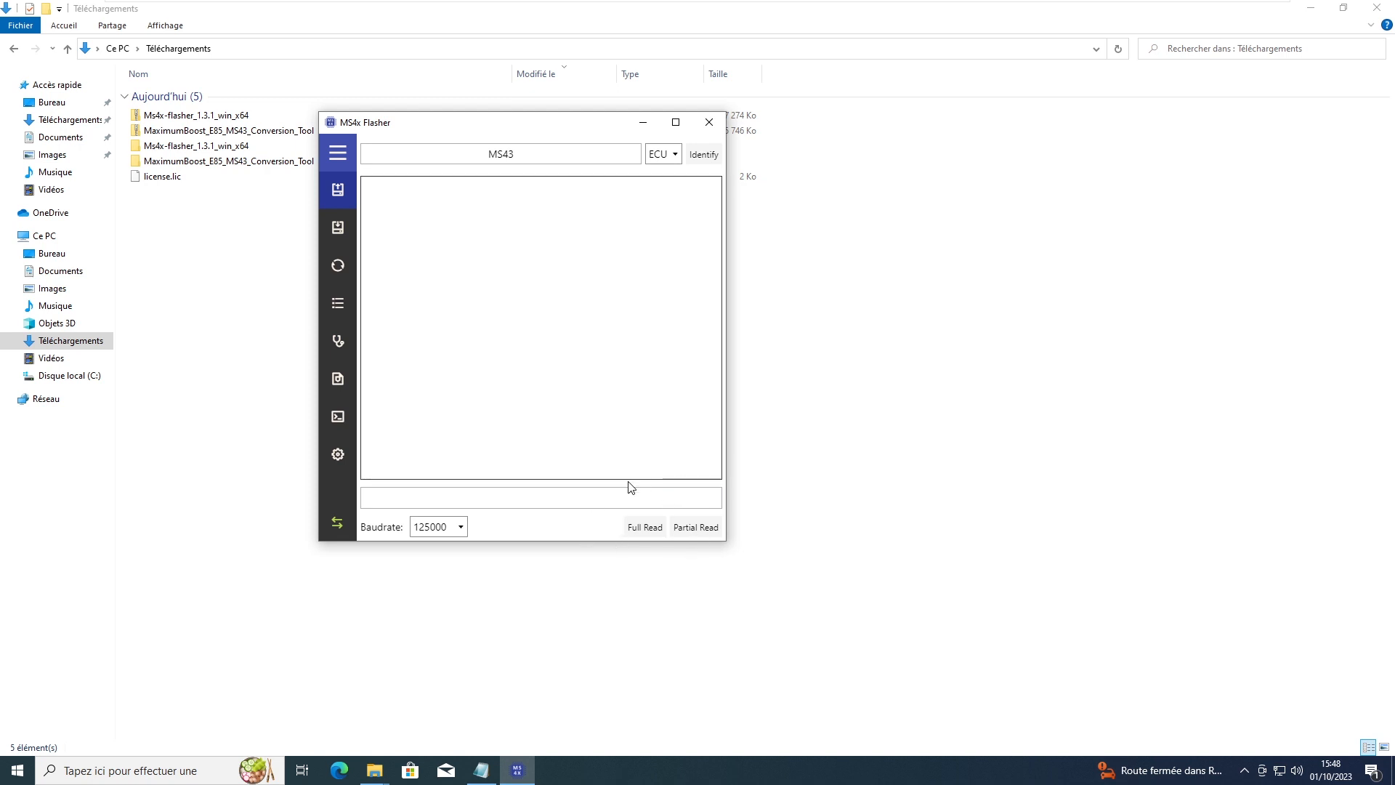
{"action": "left_click", "coordinate": [638, 528]}
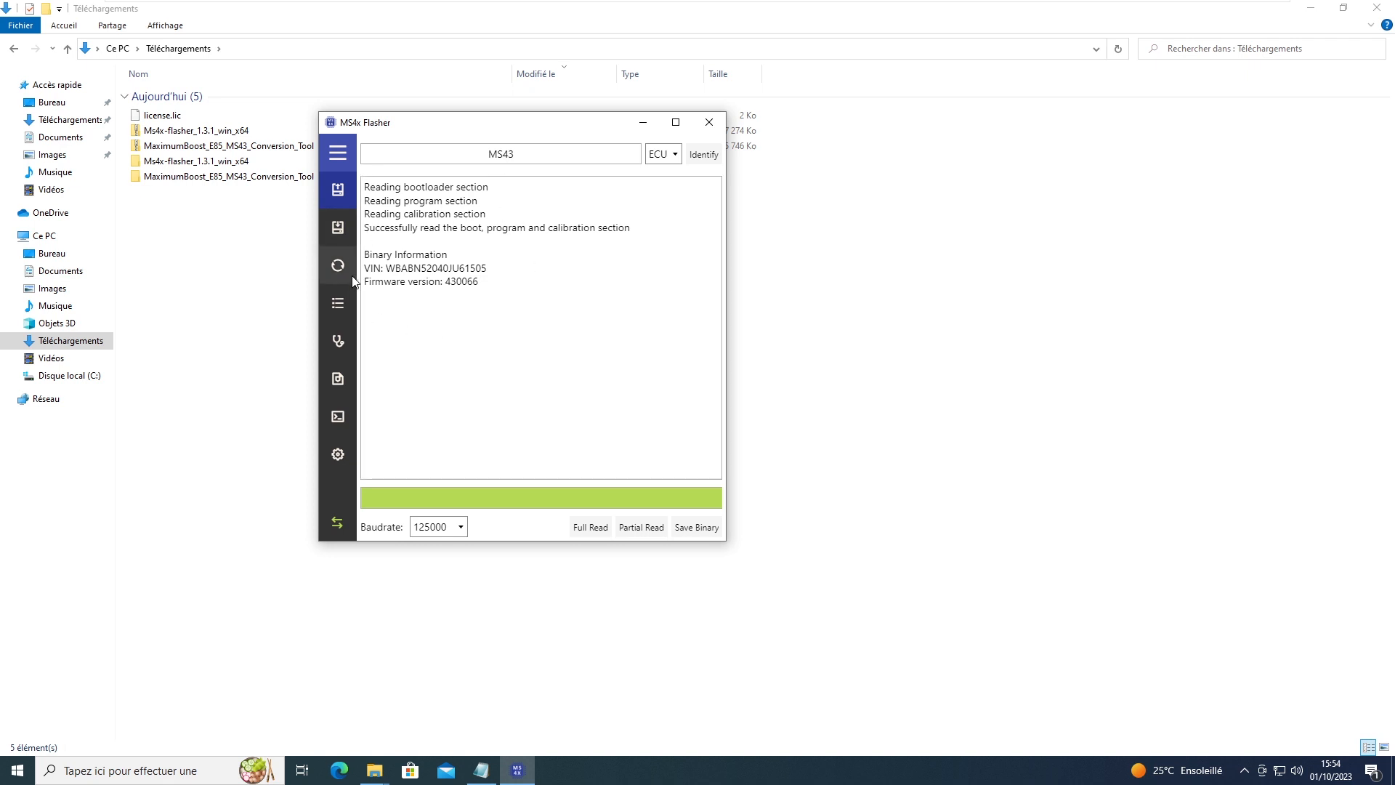
Step: Save the 512KB ECU read under its default name, close MS4x Flasher, and open the MaximumBoost_E85_MS43_Conversion_Tool folder
{"action": "left_click", "coordinate": [703, 528]}
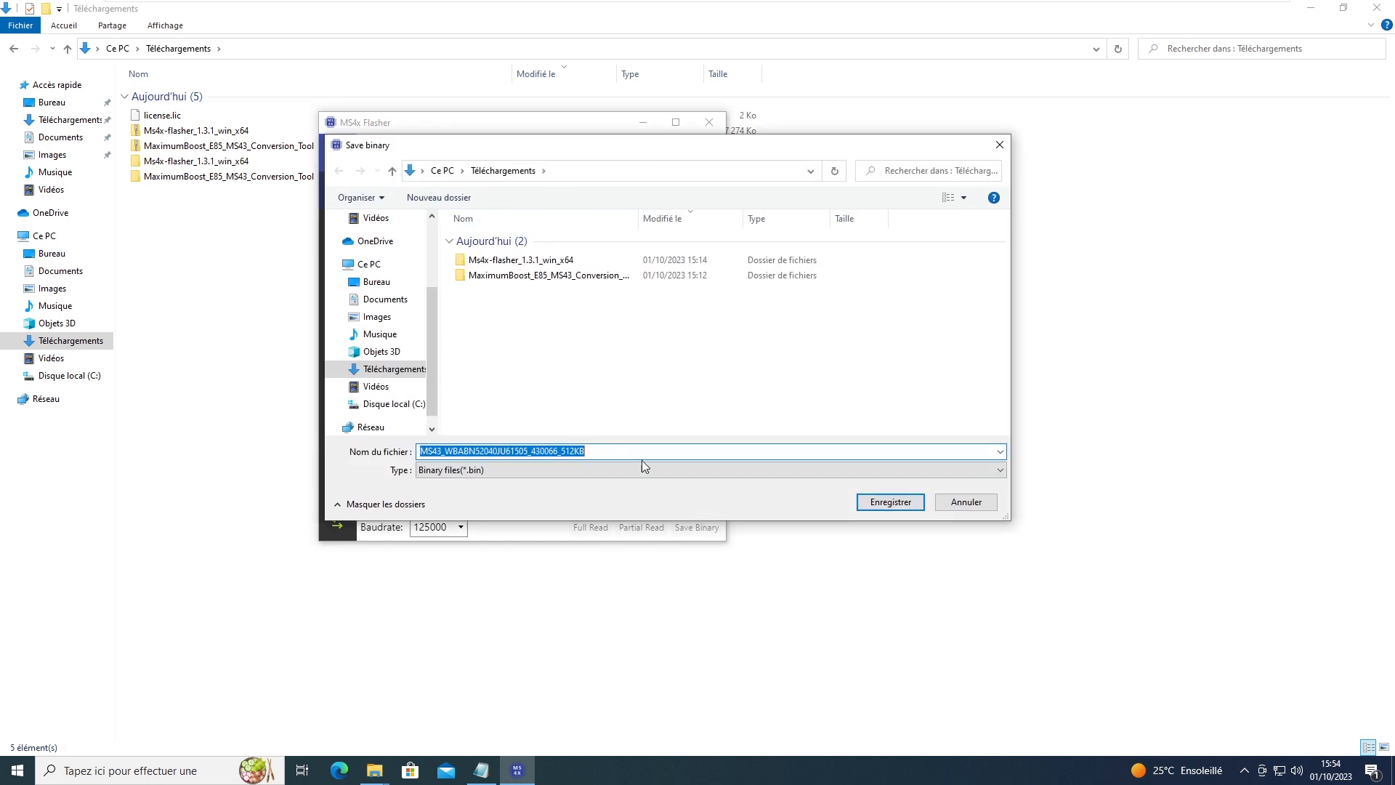
{"action": "left_click", "coordinate": [906, 507]}
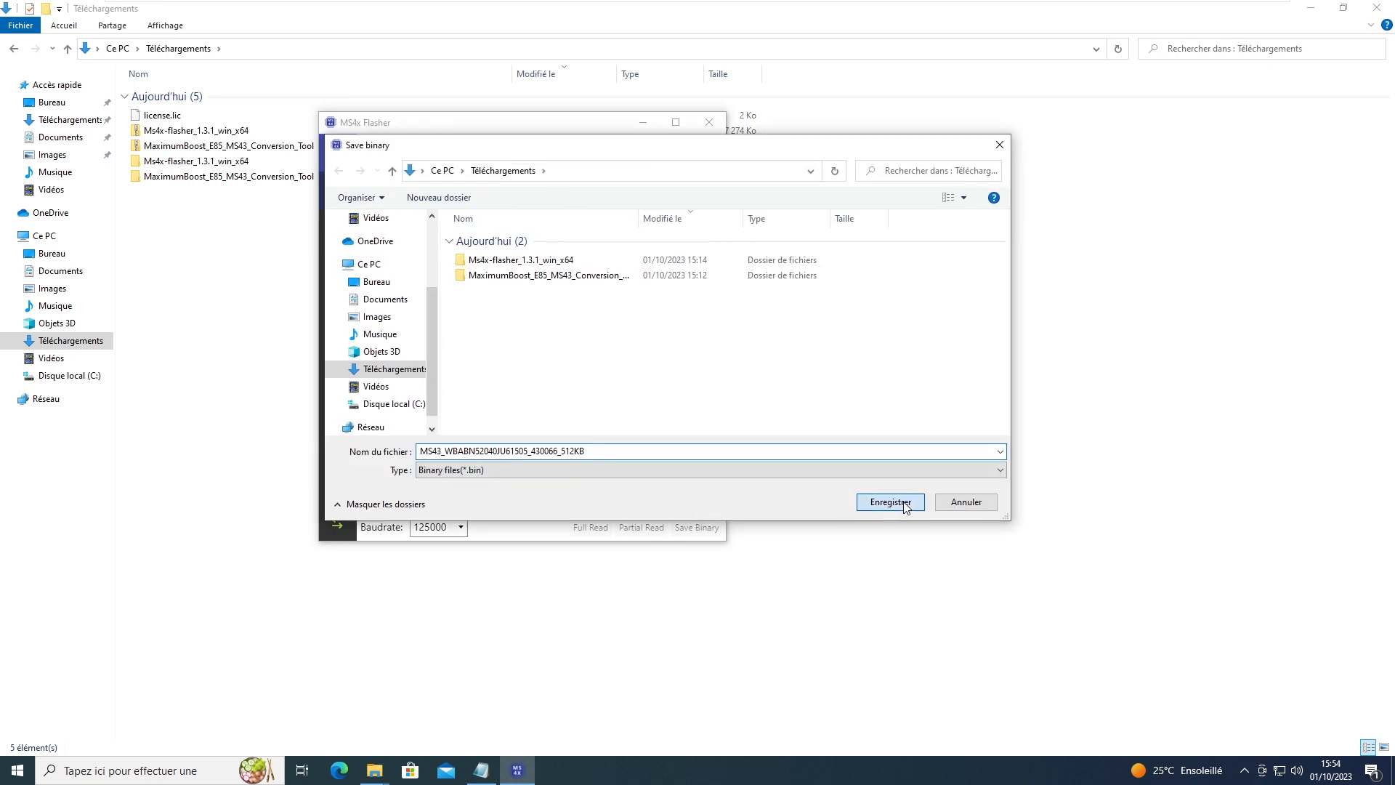
{"action": "left_click", "coordinate": [709, 122]}
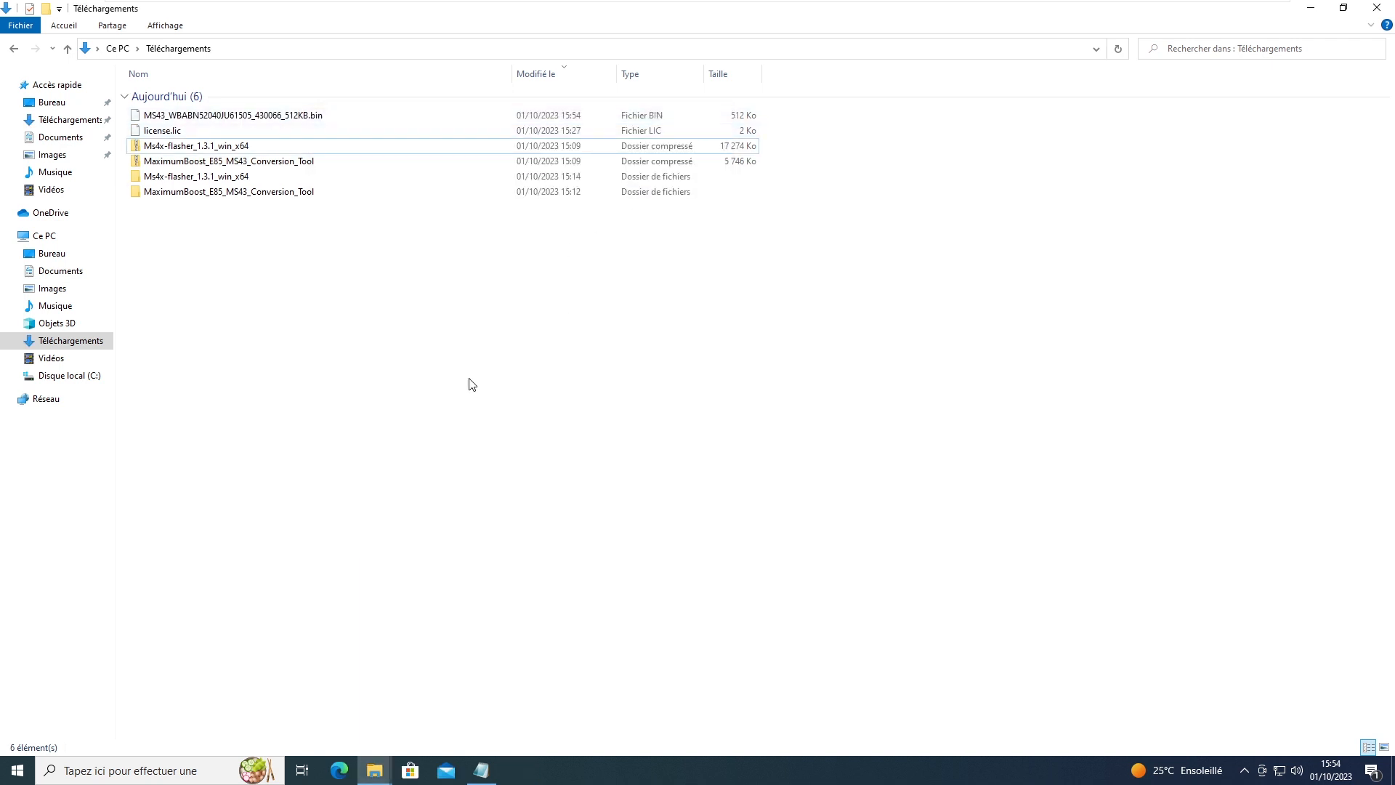
{"action": "double_click", "coordinate": [206, 193]}
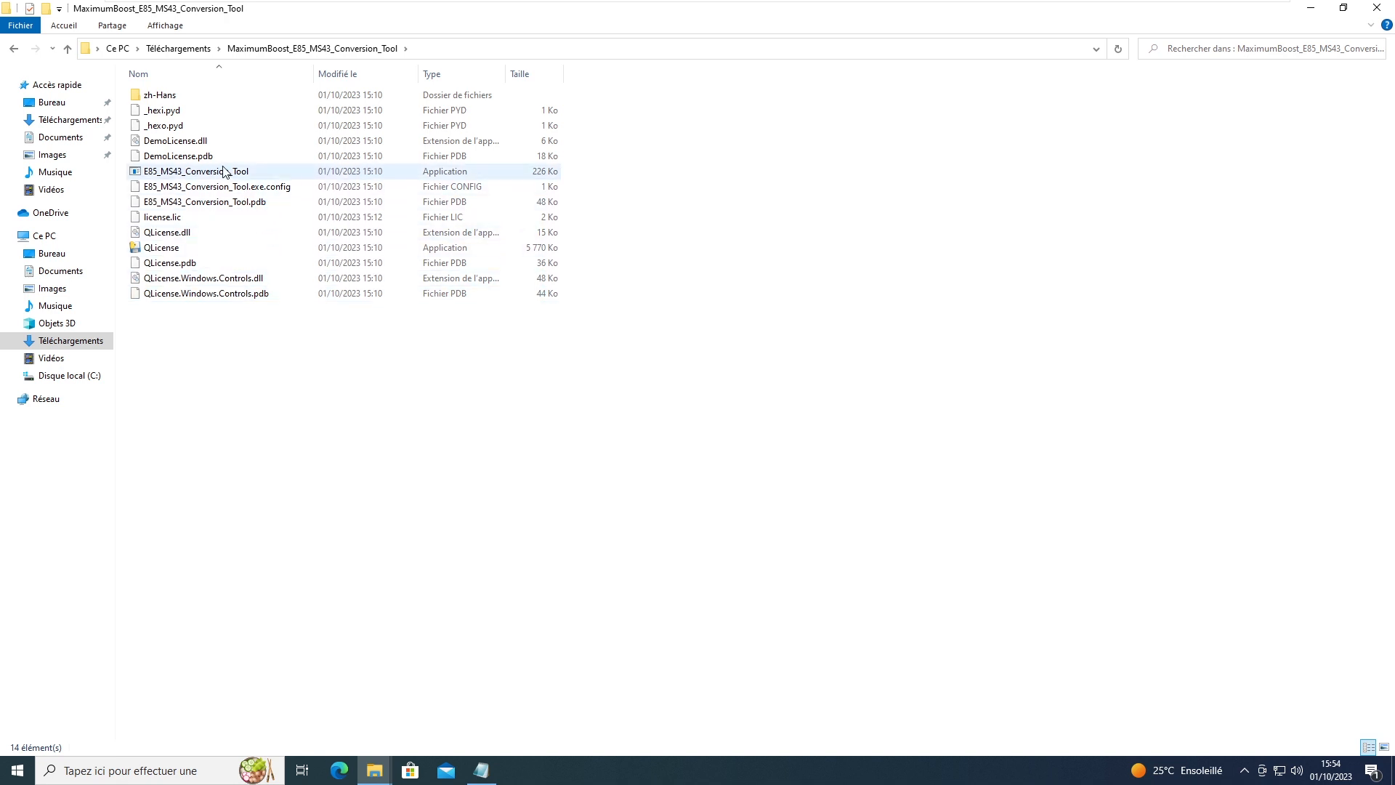
Step: Launch E85_MS43_Conversion_Tool as administrator
{"action": "left_click", "coordinate": [224, 171]}
{"action": "right_click", "coordinate": [224, 171]}
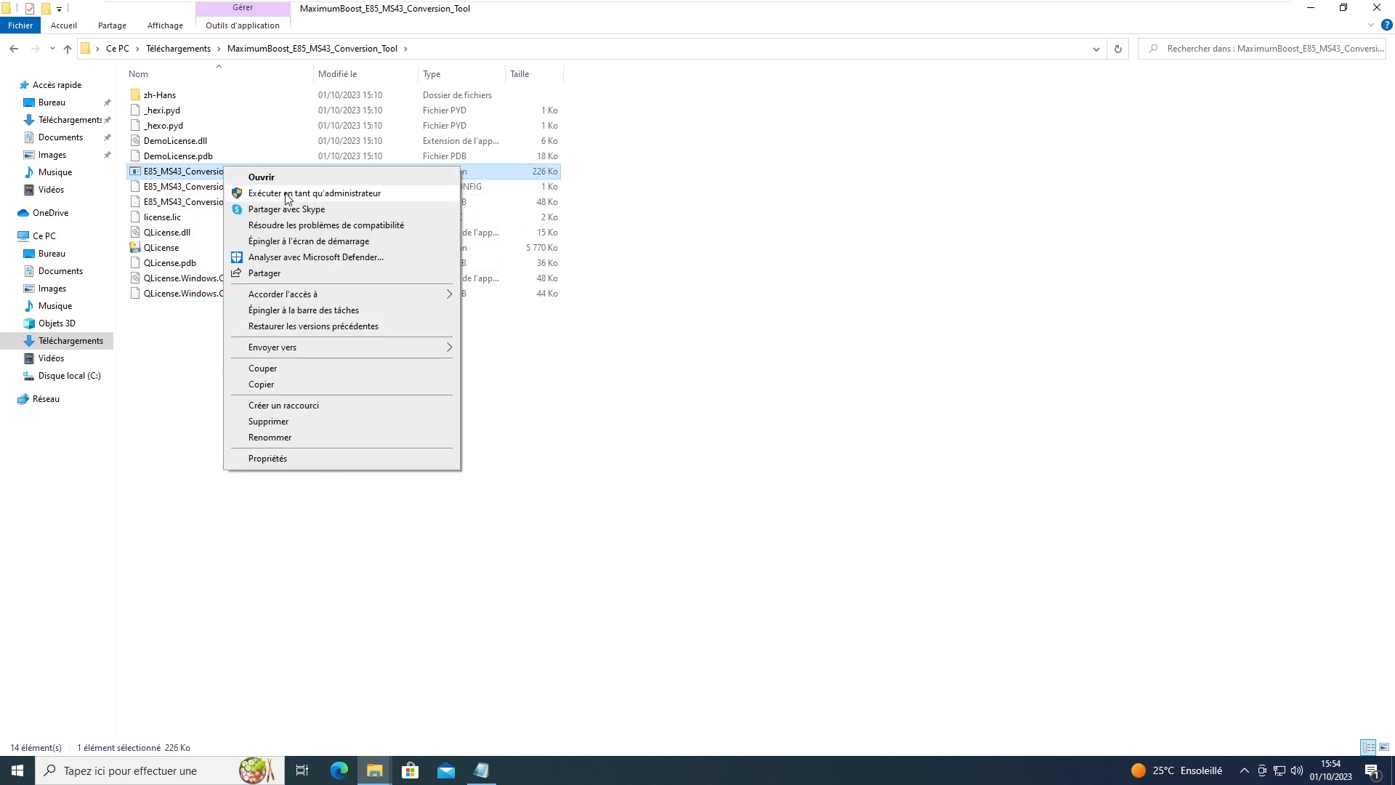
{"action": "left_click", "coordinate": [291, 193]}
{"action": "left_click", "coordinate": [644, 484]}
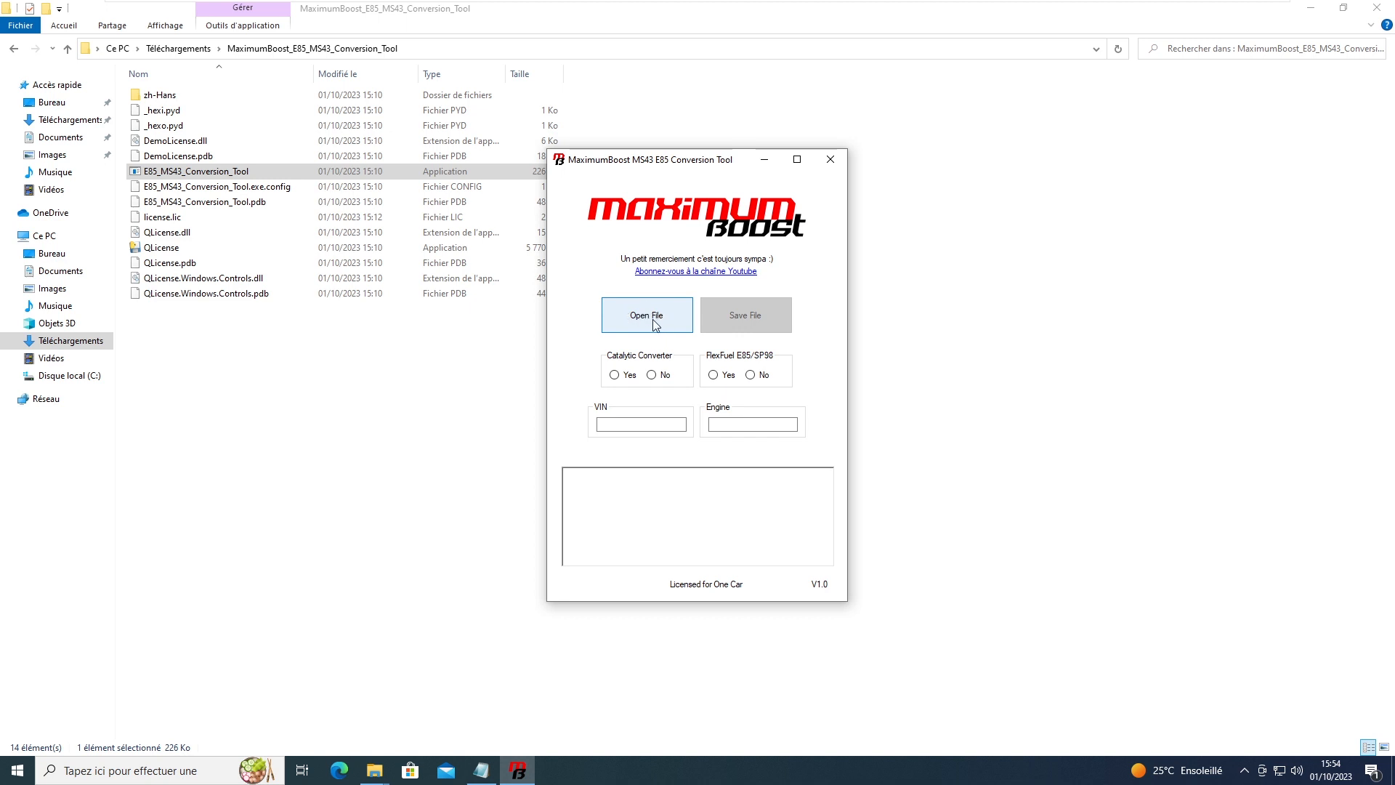
Step: Load the 512KB MS43 .bin from Téléchargements, showing engine M54B30 and software 430066
{"action": "left_click", "coordinate": [655, 325]}
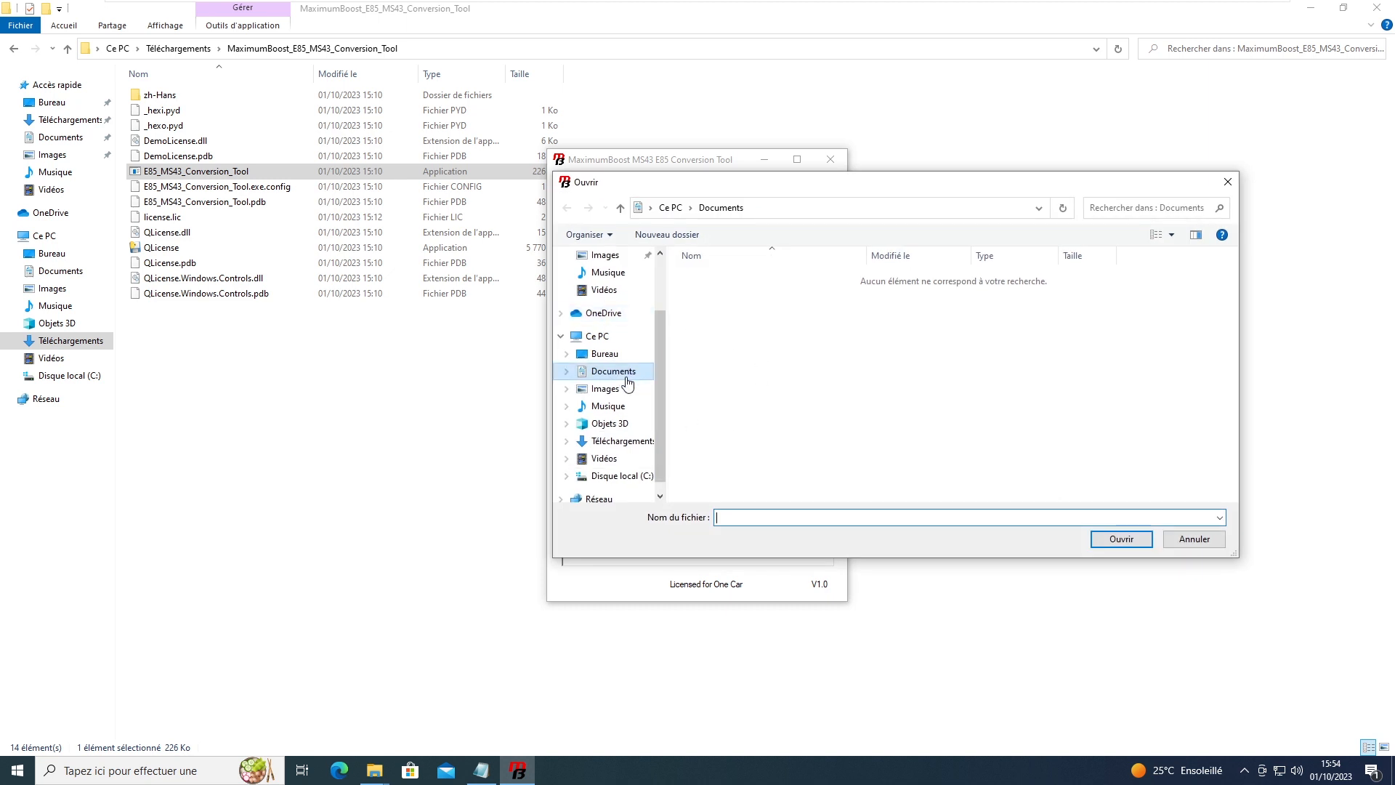
{"action": "left_click", "coordinate": [621, 442]}
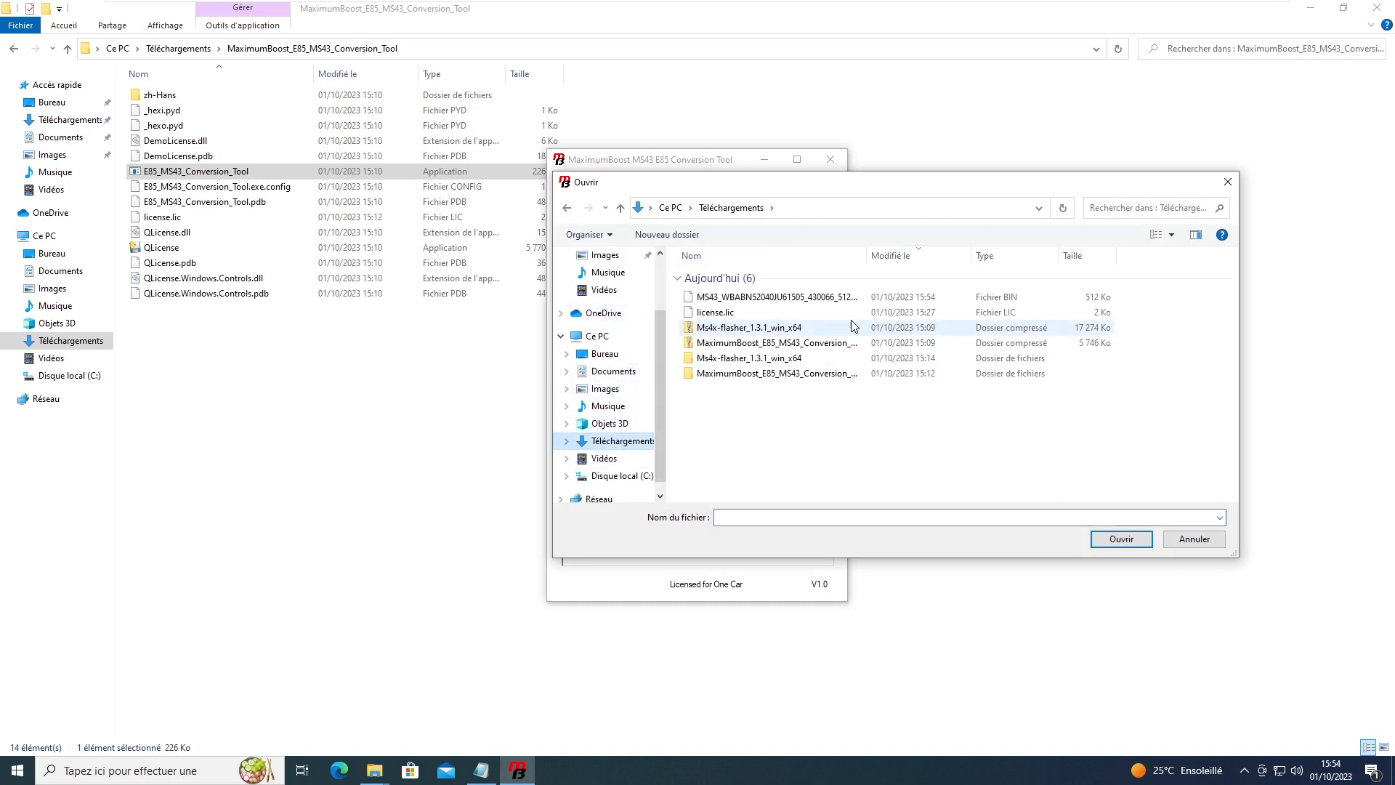
{"action": "double_click", "coordinate": [711, 298]}
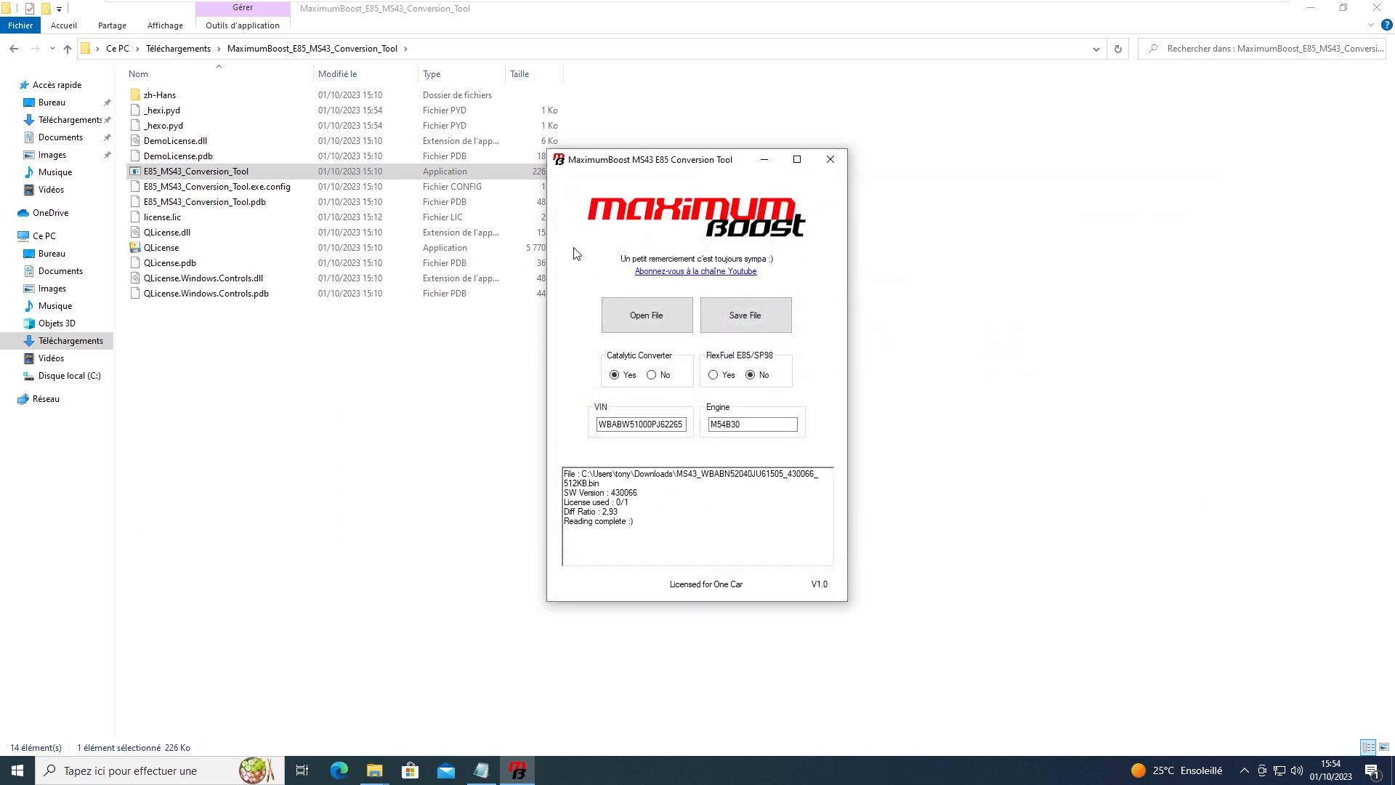
{"action": "left_click_drag", "start_coordinate": [774, 427], "coordinate": [709, 425]}
Step: Clear the engine-code highlight and briefly highlight software version 430066 in the log
{"action": "left_click", "coordinate": [750, 424]}
{"action": "left_click_drag", "start_coordinate": [578, 492], "coordinate": [640, 492]}
{"action": "left_click", "coordinate": [655, 495]}
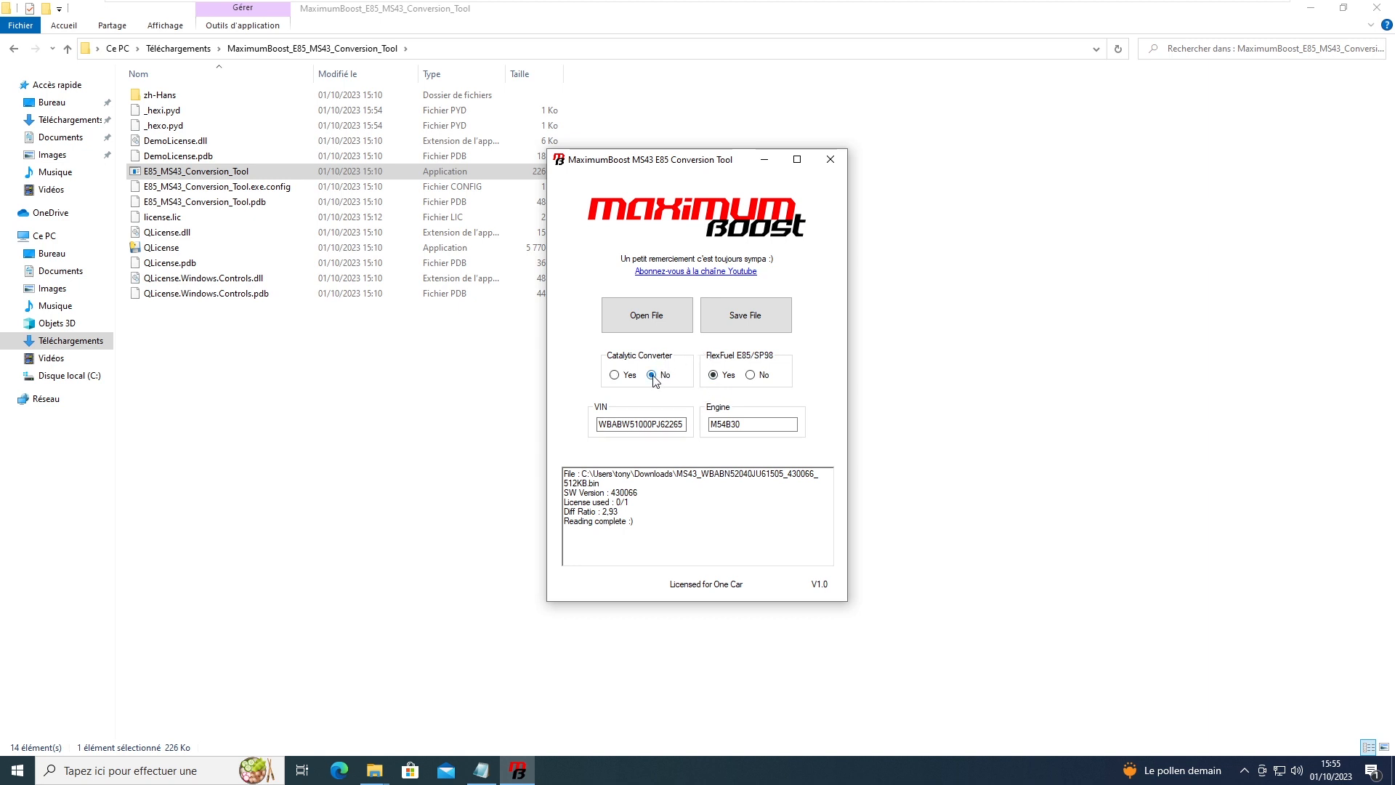
Step: Write the patched E85 cat-off 64K binary and close the conversion tool
{"action": "left_click", "coordinate": [754, 326]}
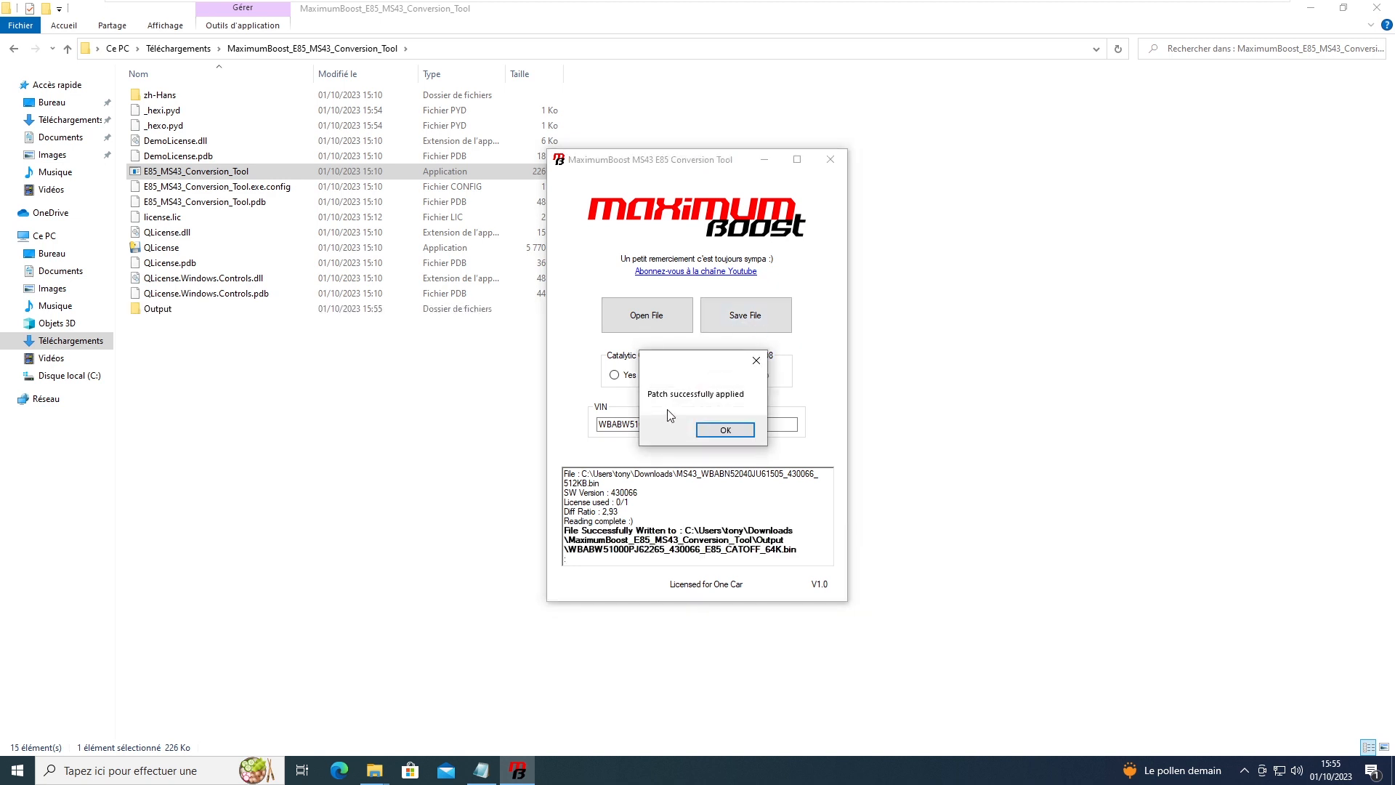
{"action": "left_click", "coordinate": [725, 430]}
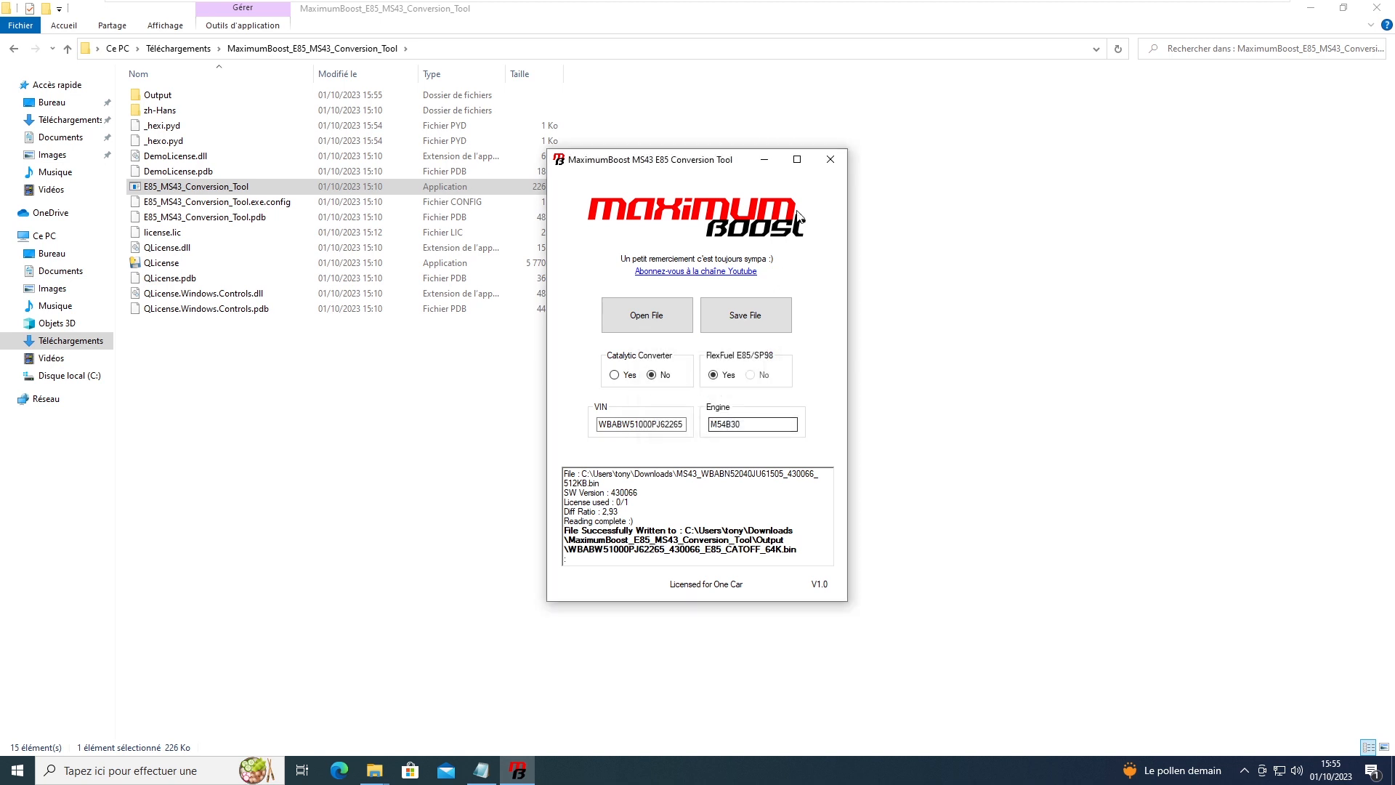
{"action": "left_click", "coordinate": [830, 160]}
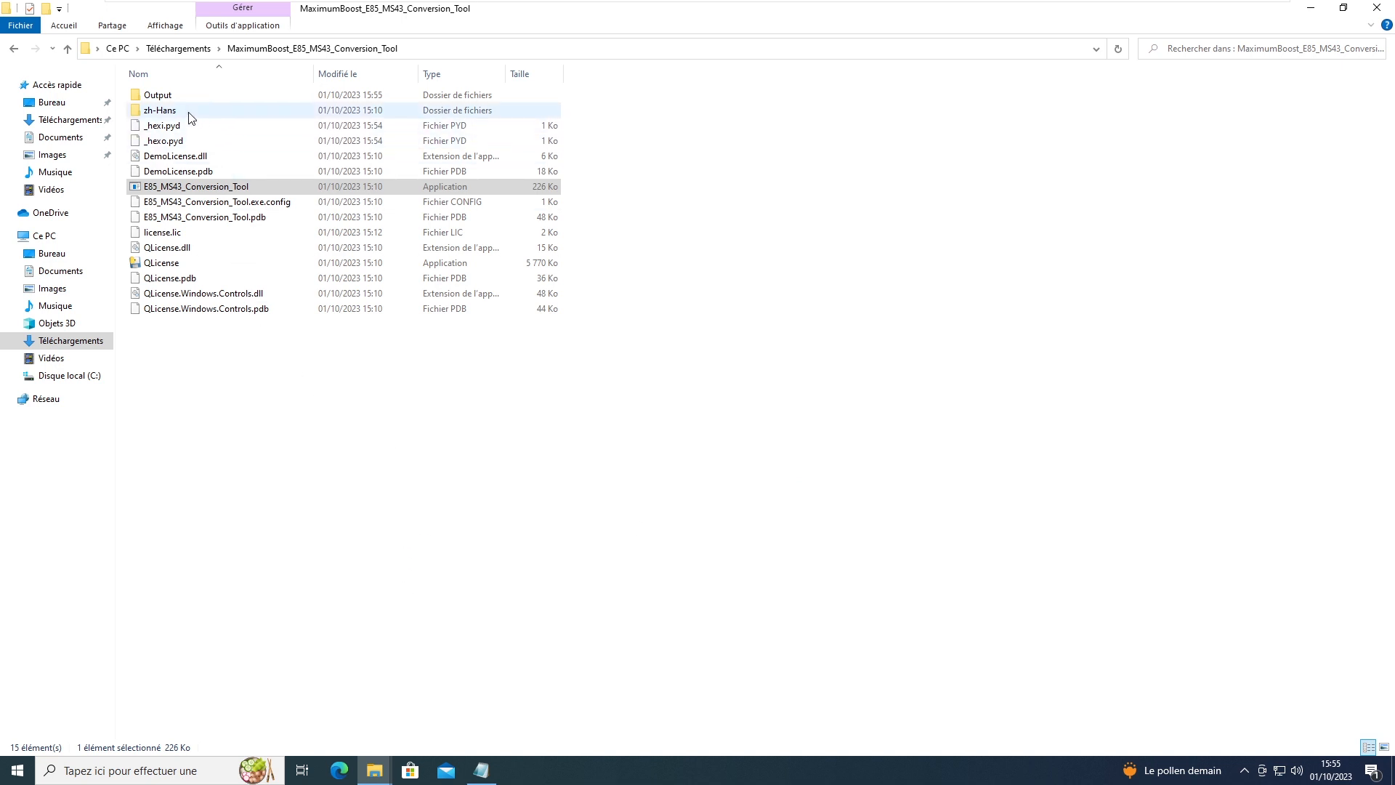
Step: Open the Output folder and reveal the full E85_CATOFF .bin file name
{"action": "left_click", "coordinate": [198, 92]}
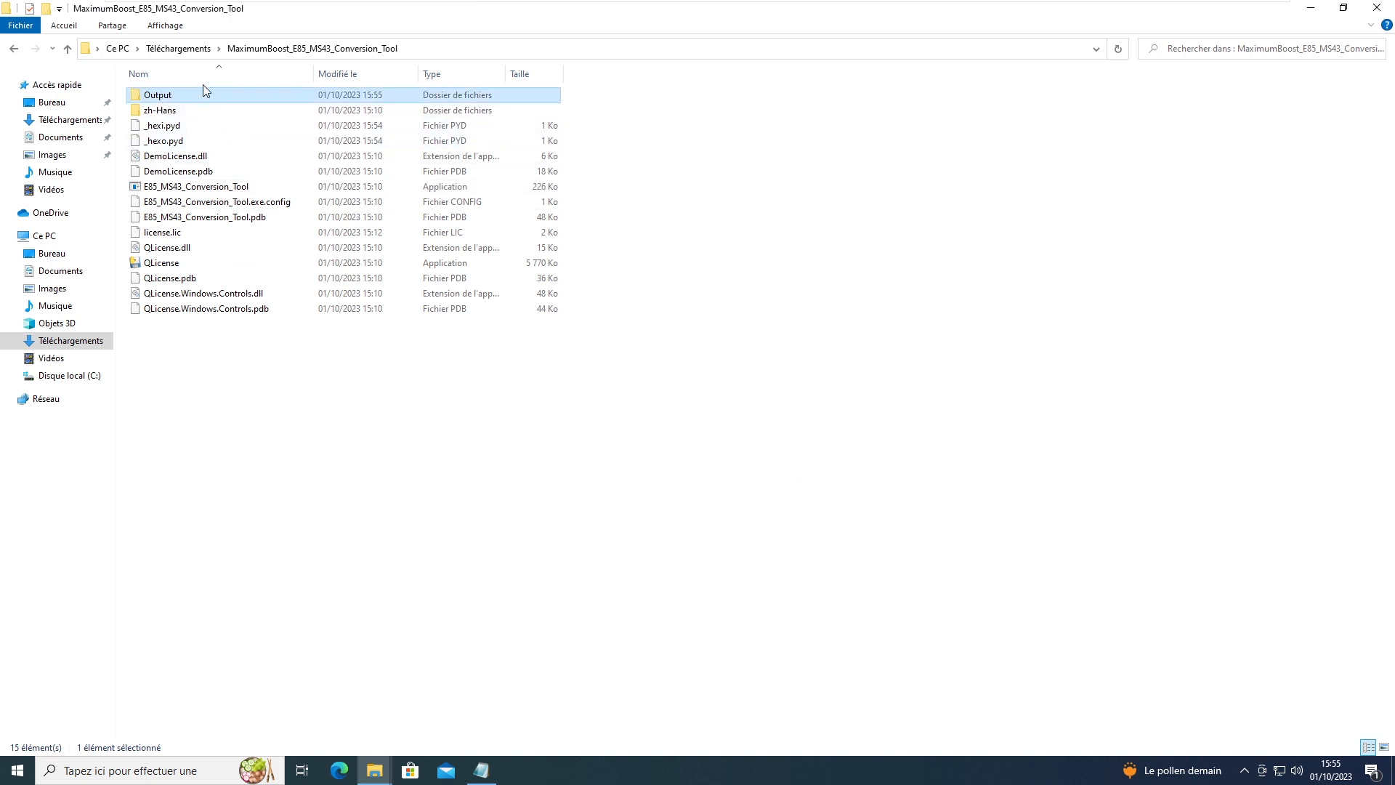
{"action": "double_click", "coordinate": [160, 97]}
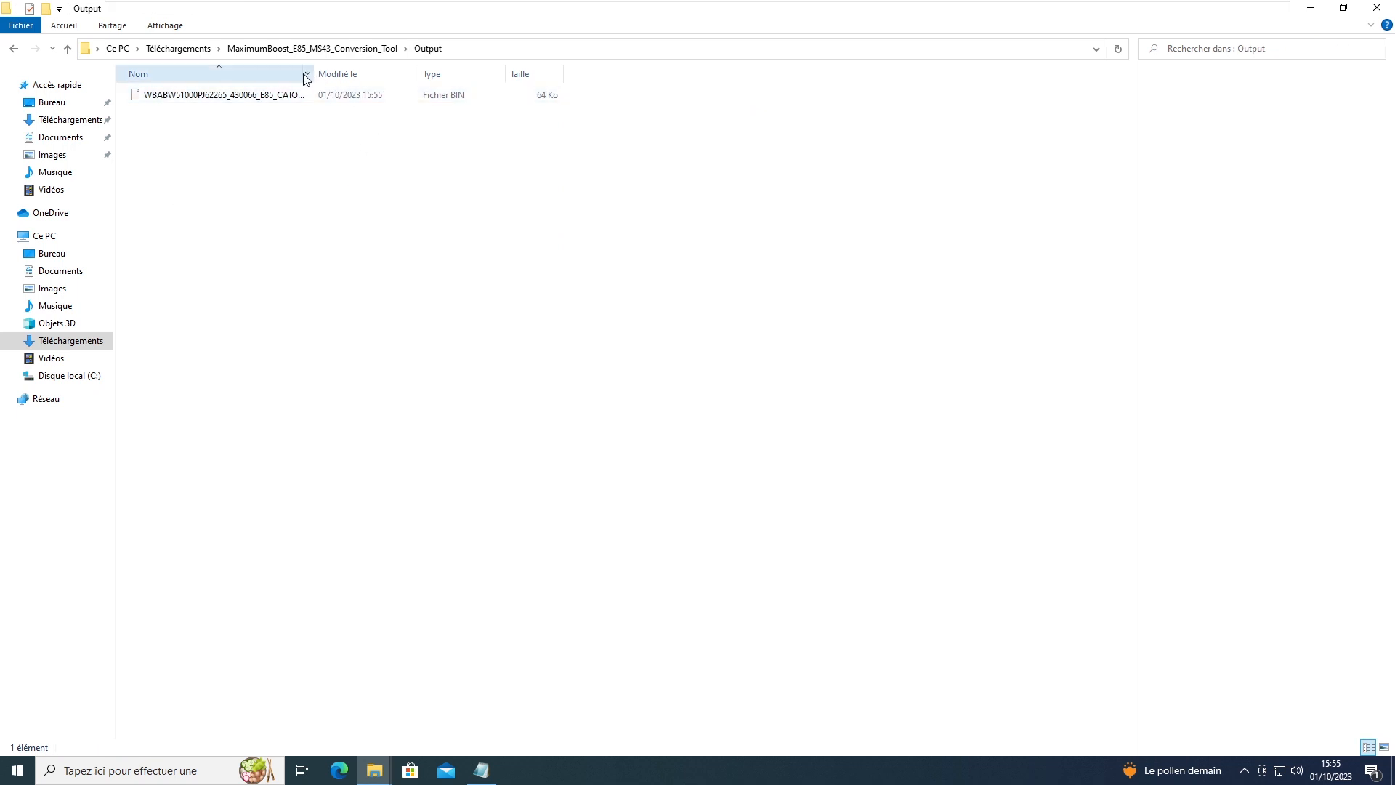
{"action": "left_click_drag", "start_coordinate": [314, 70], "coordinate": [461, 69]}
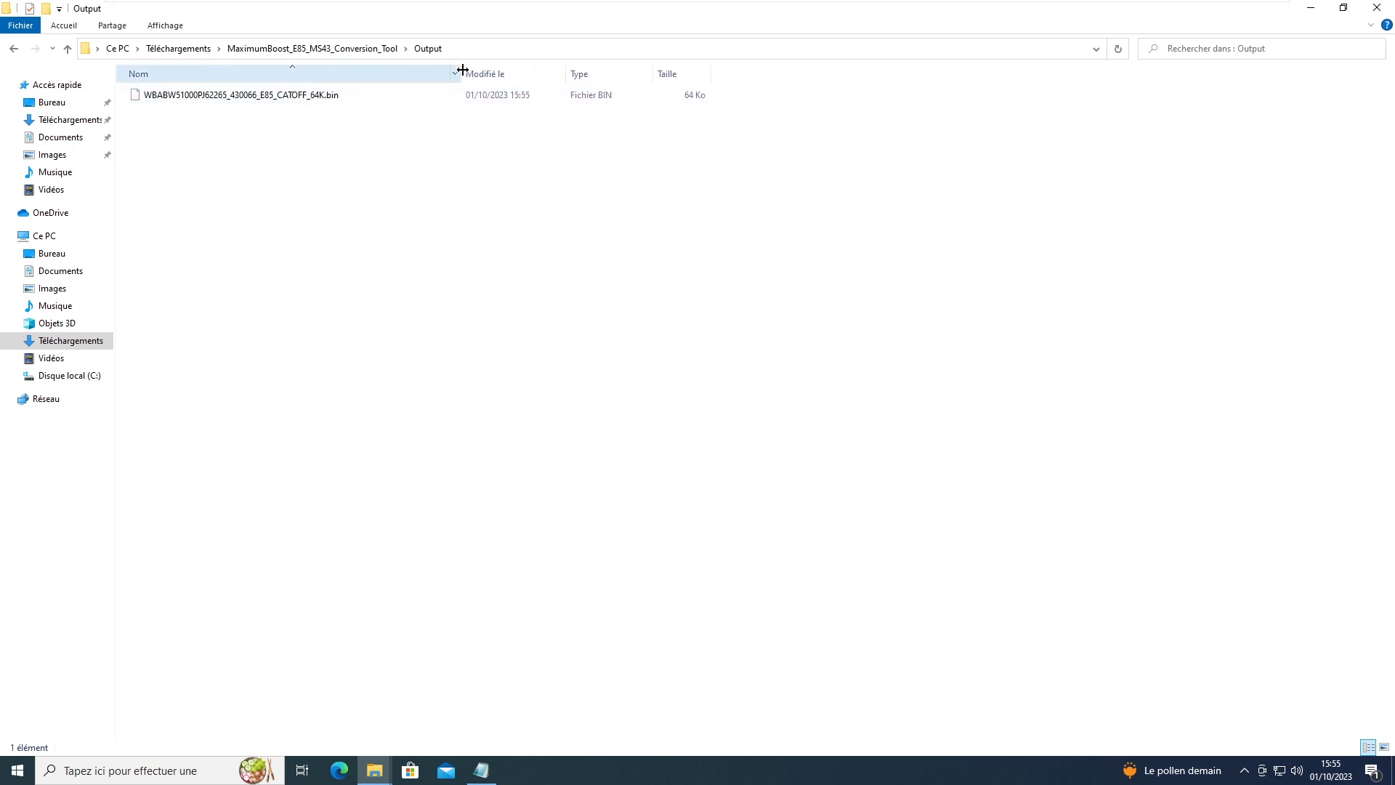
{"action": "left_click", "coordinate": [218, 97]}
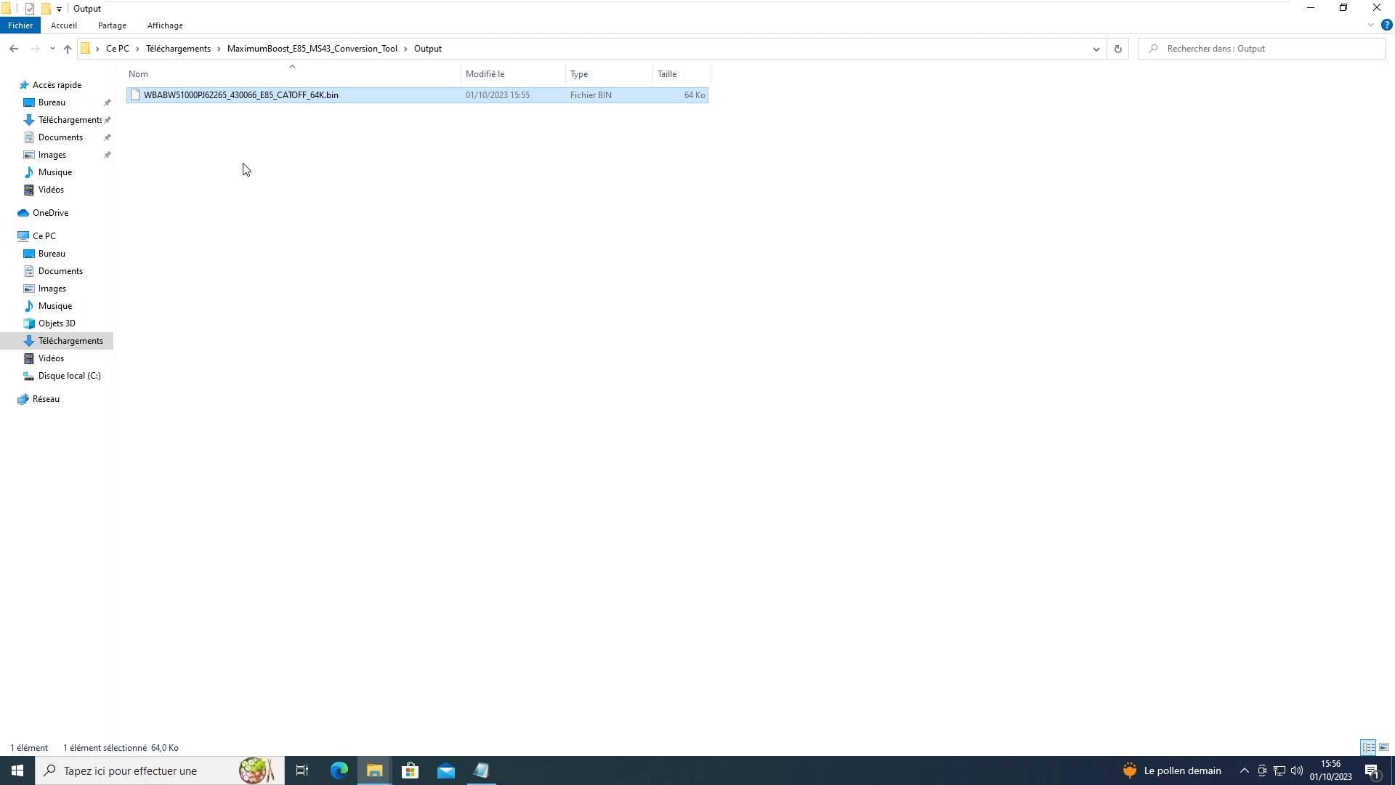
Step: Relaunch MS4x Flasher from Start and center its window
{"action": "left_click", "coordinate": [17, 771]}
{"action": "left_click", "coordinate": [112, 338]}
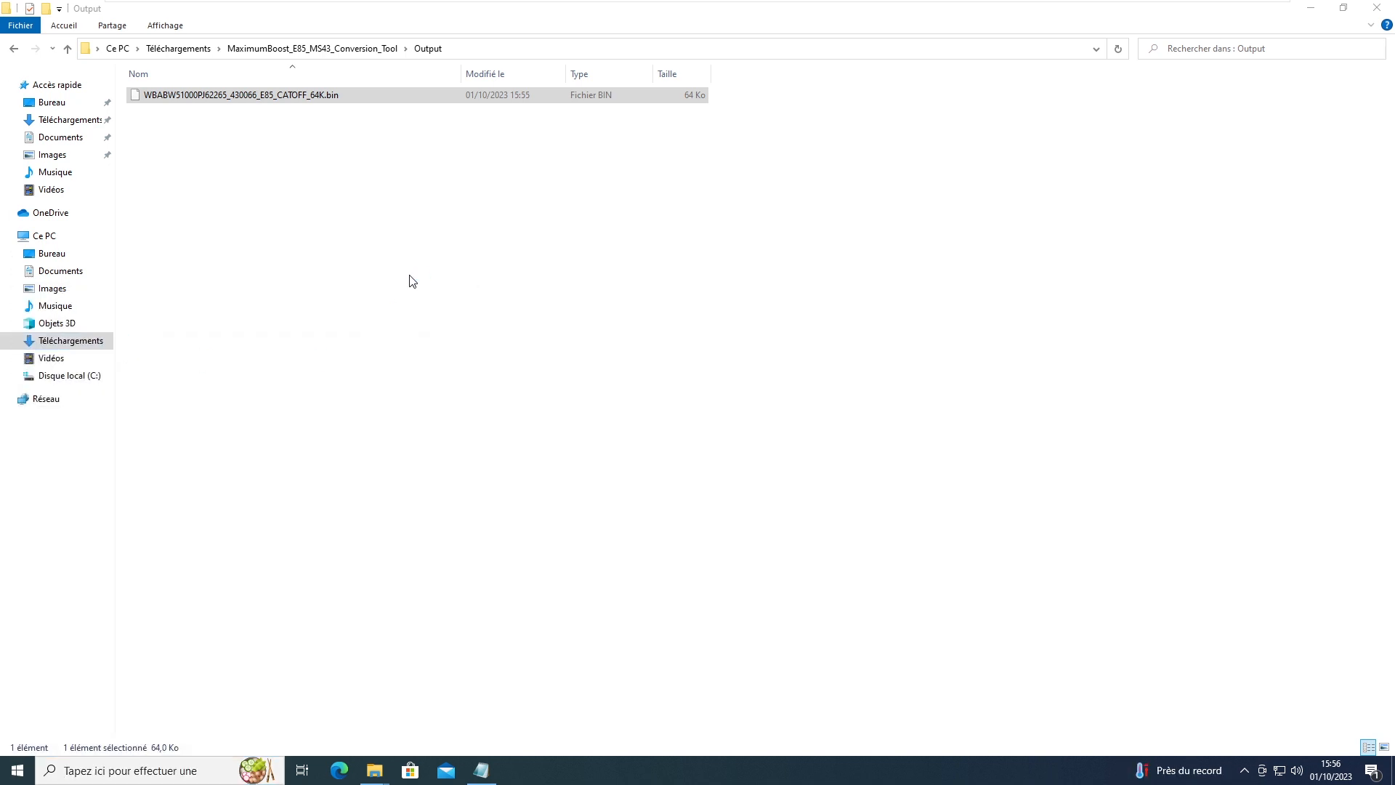
{"action": "left_click_drag", "start_coordinate": [311, 54], "coordinate": [681, 142]}
Step: On the write page, browse to MaximumBoost_E85_MS43_Conversion_Tool\Output and select E85_CATOFF_64K.bin
{"action": "left_click", "coordinate": [690, 101]}
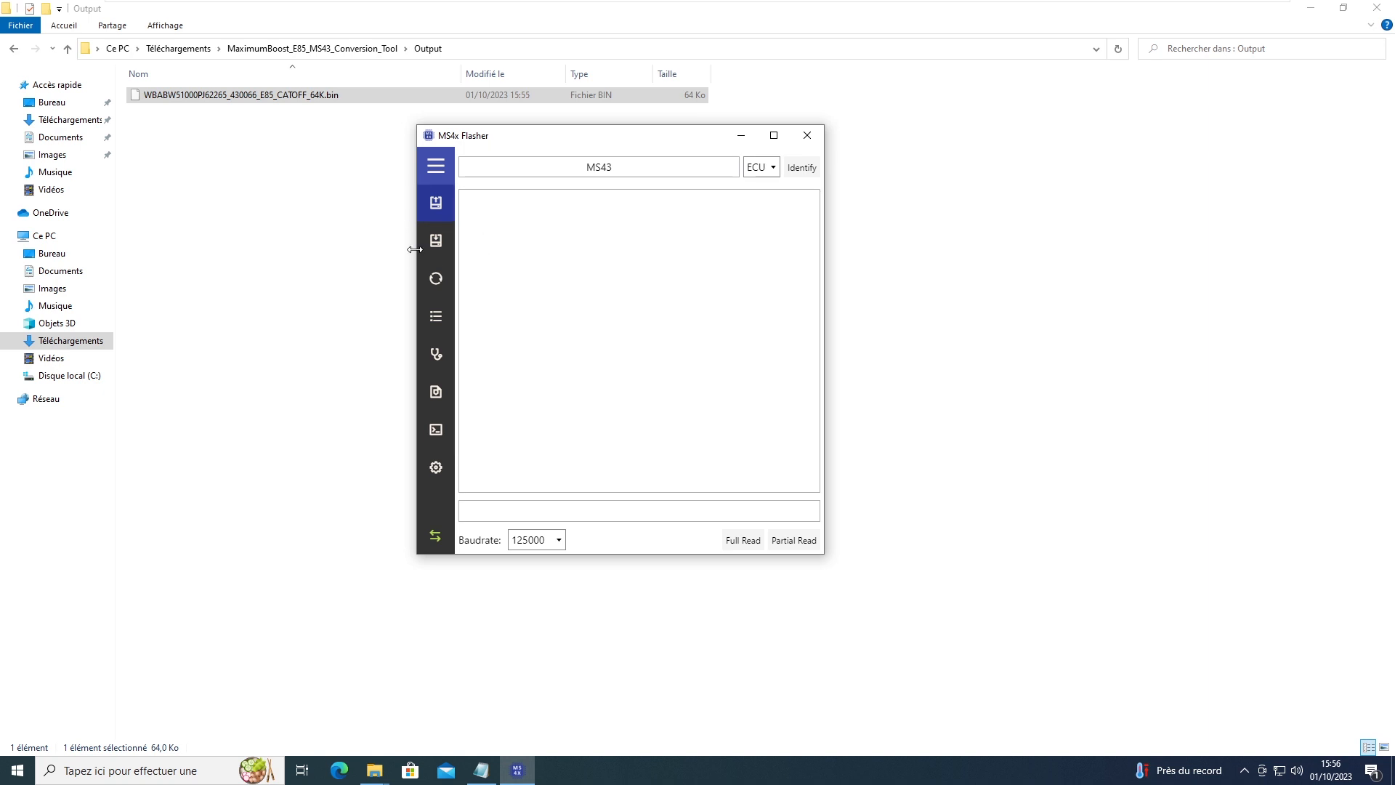
{"action": "left_click", "coordinate": [439, 235]}
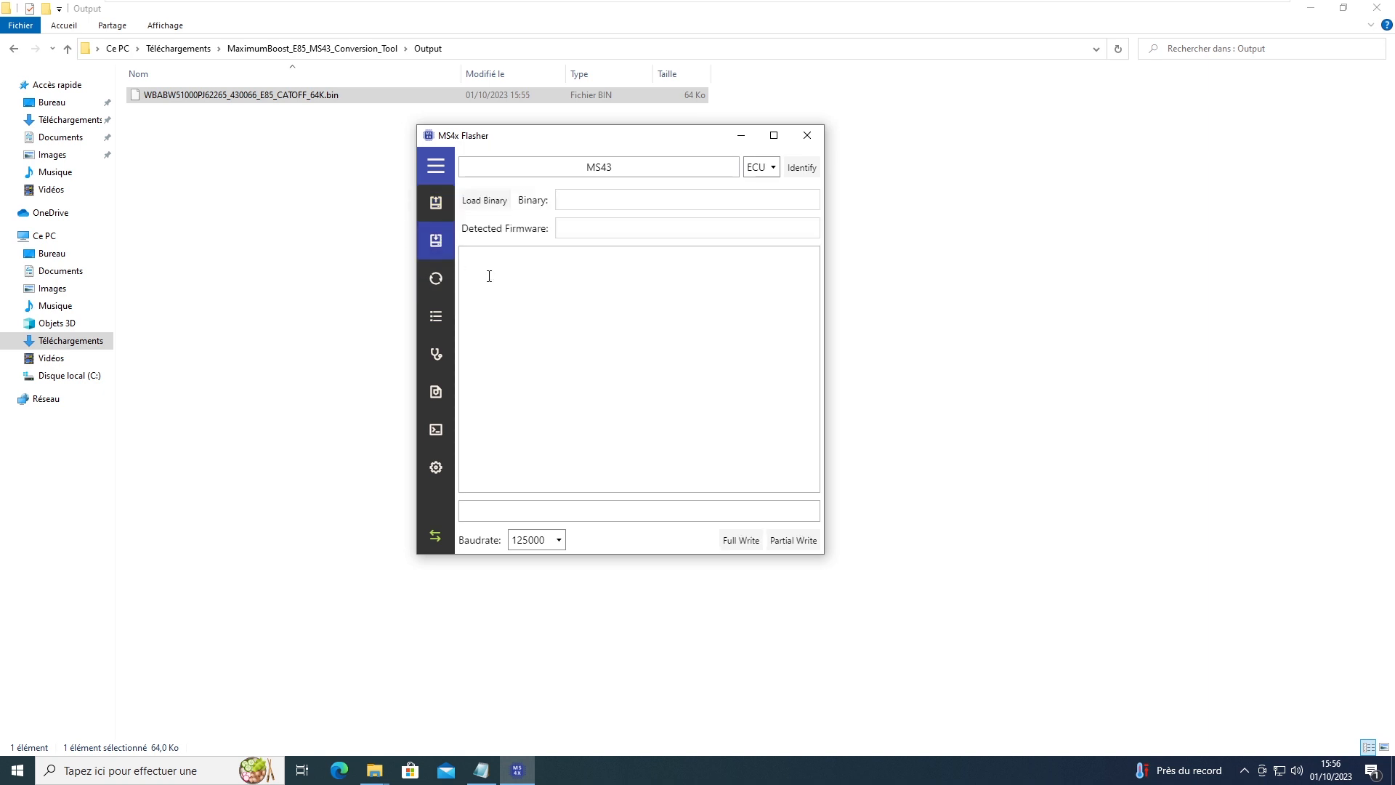
{"action": "left_click", "coordinate": [485, 206]}
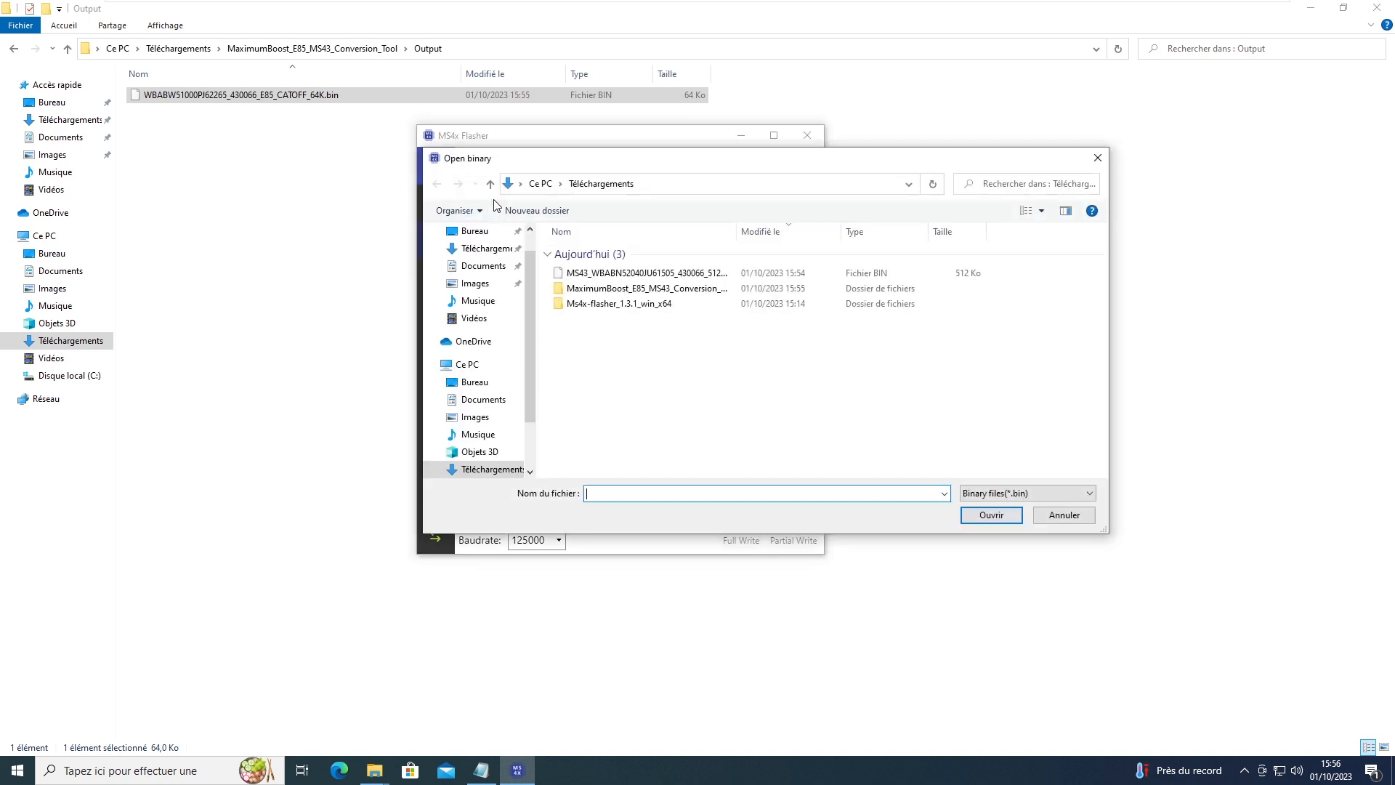
{"action": "left_click", "coordinate": [663, 291]}
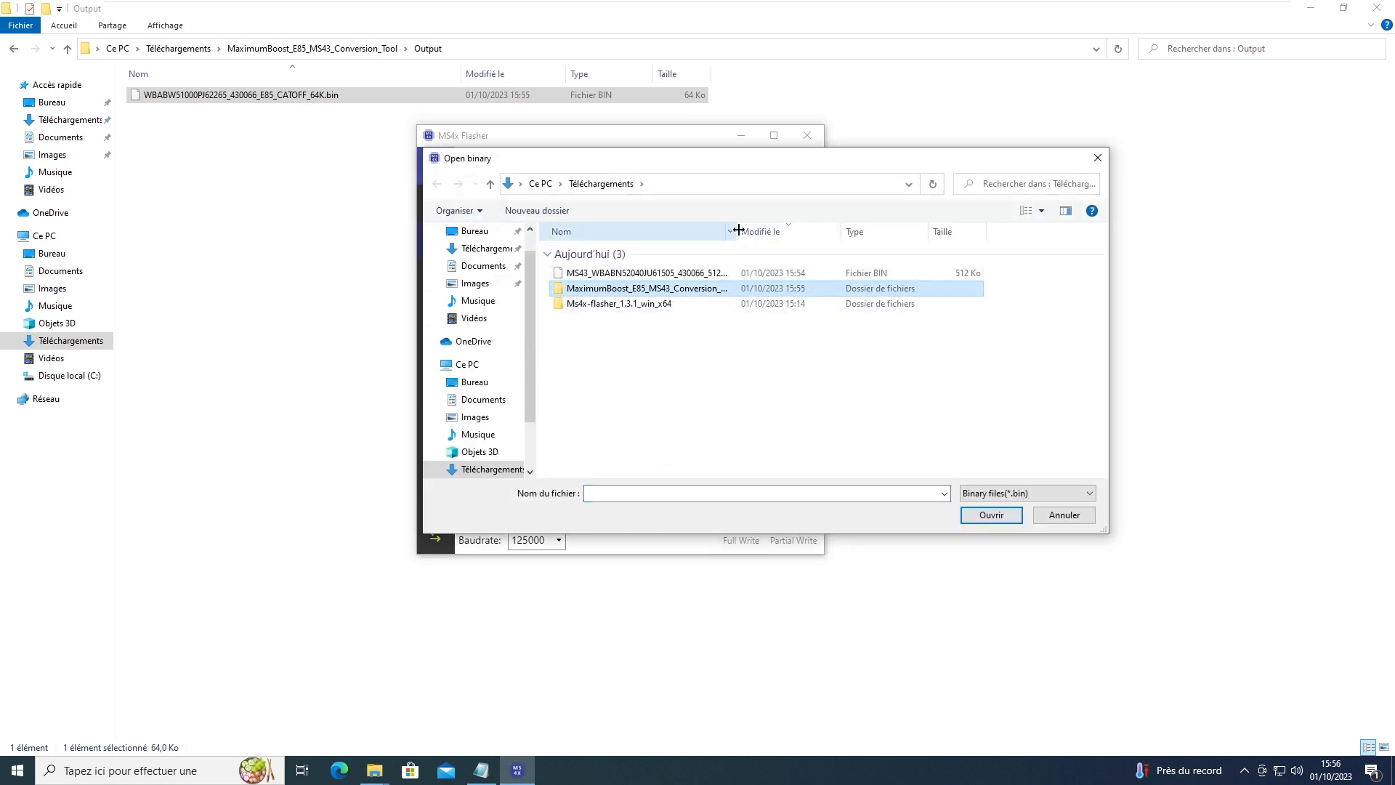
{"action": "left_click_drag", "start_coordinate": [736, 228], "coordinate": [850, 221]}
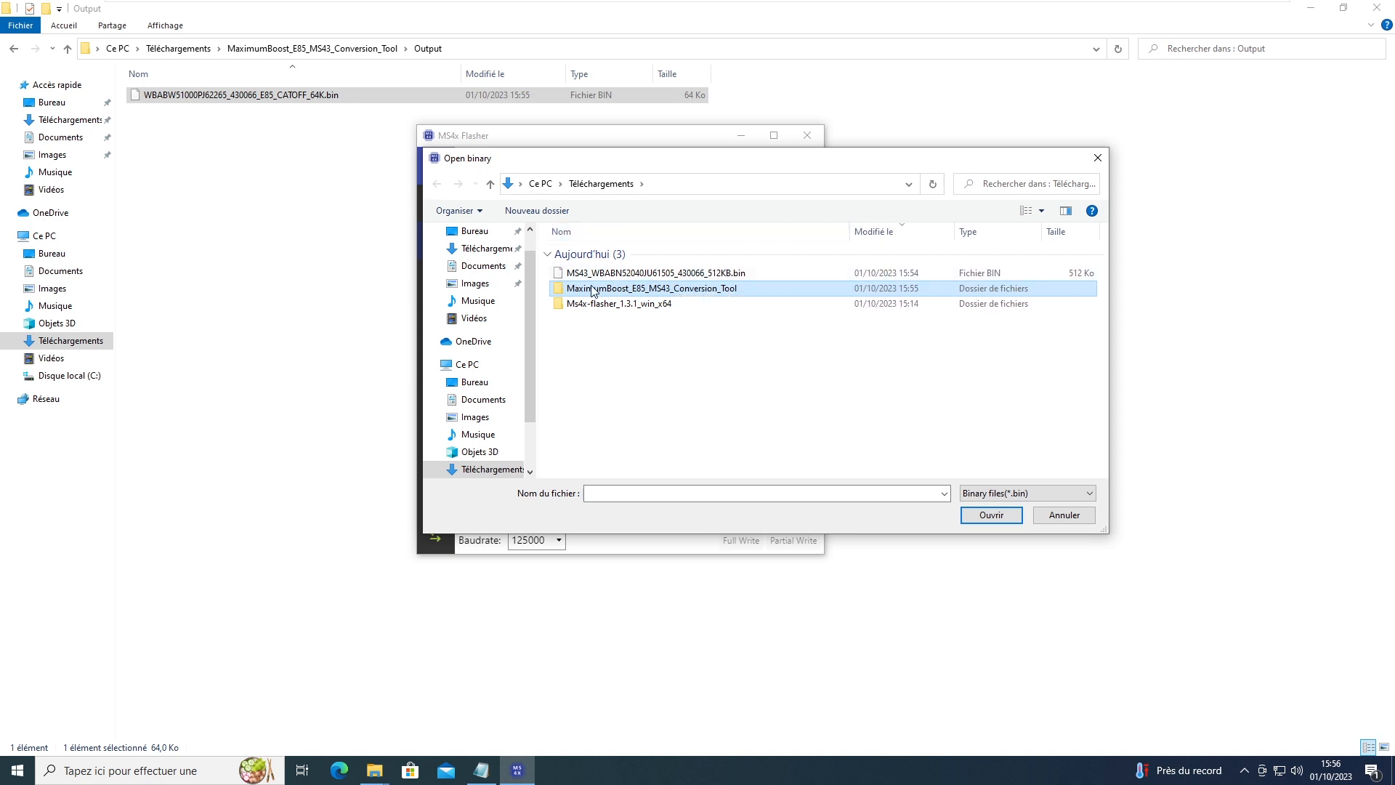
{"action": "double_click", "coordinate": [626, 287]}
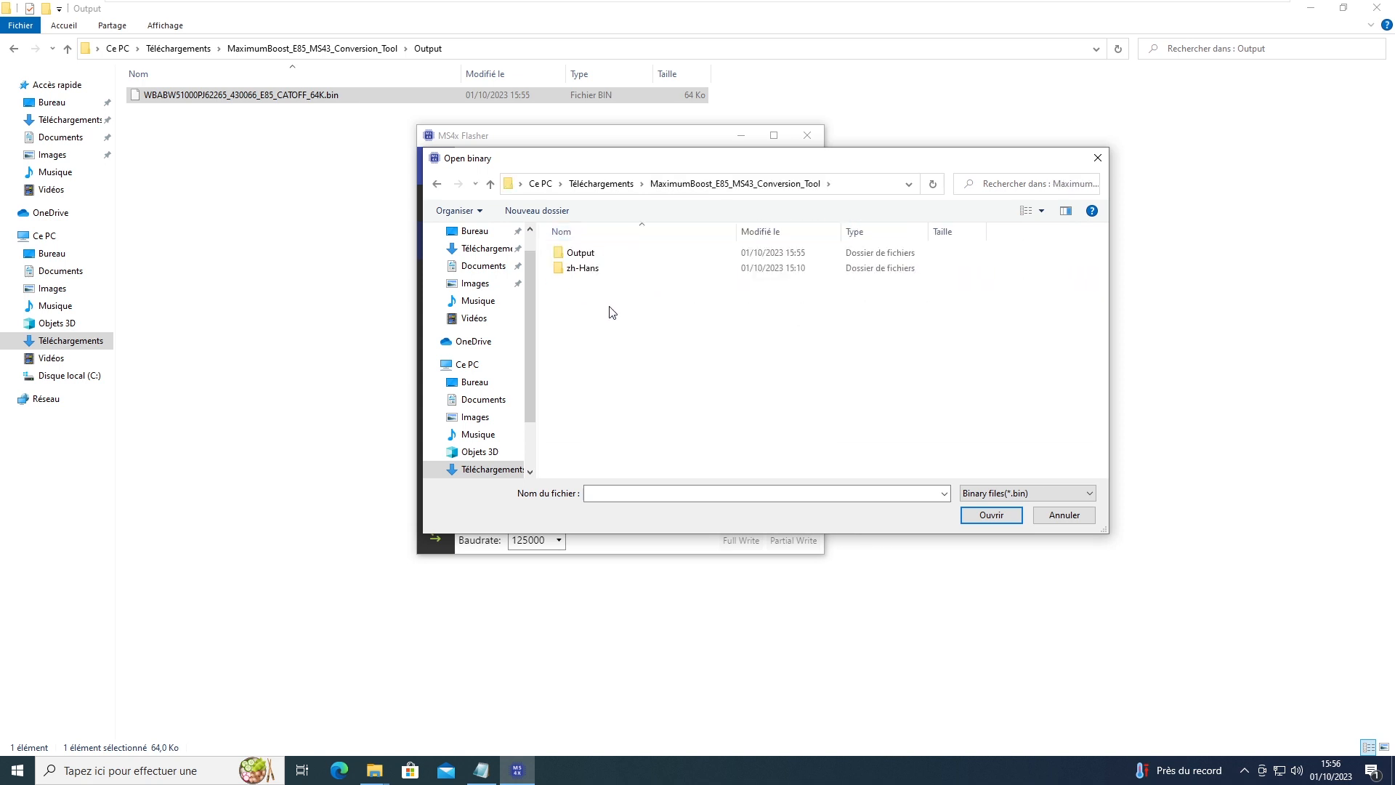
{"action": "double_click", "coordinate": [583, 258]}
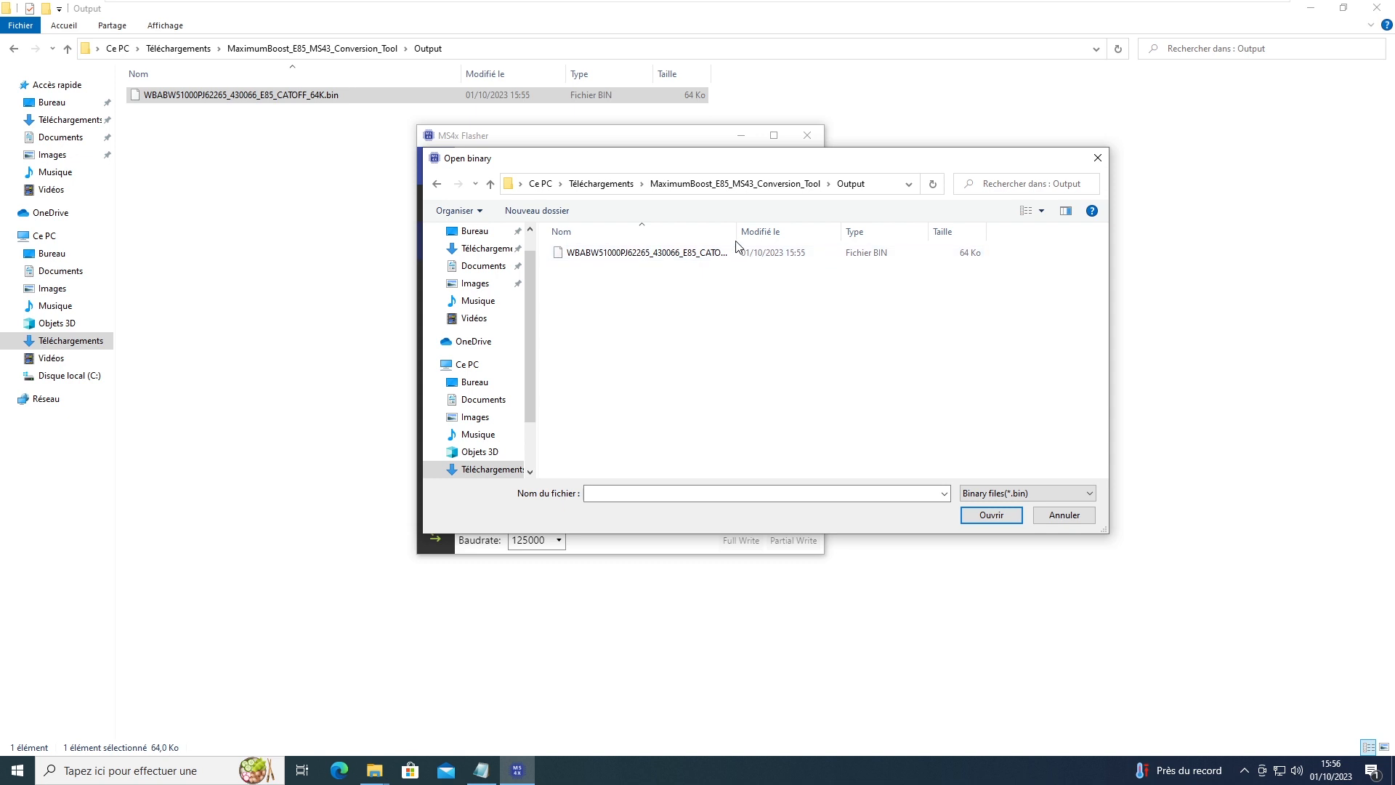
{"action": "left_click_drag", "start_coordinate": [737, 231], "coordinate": [825, 231]}
{"action": "left_click", "coordinate": [615, 258]}
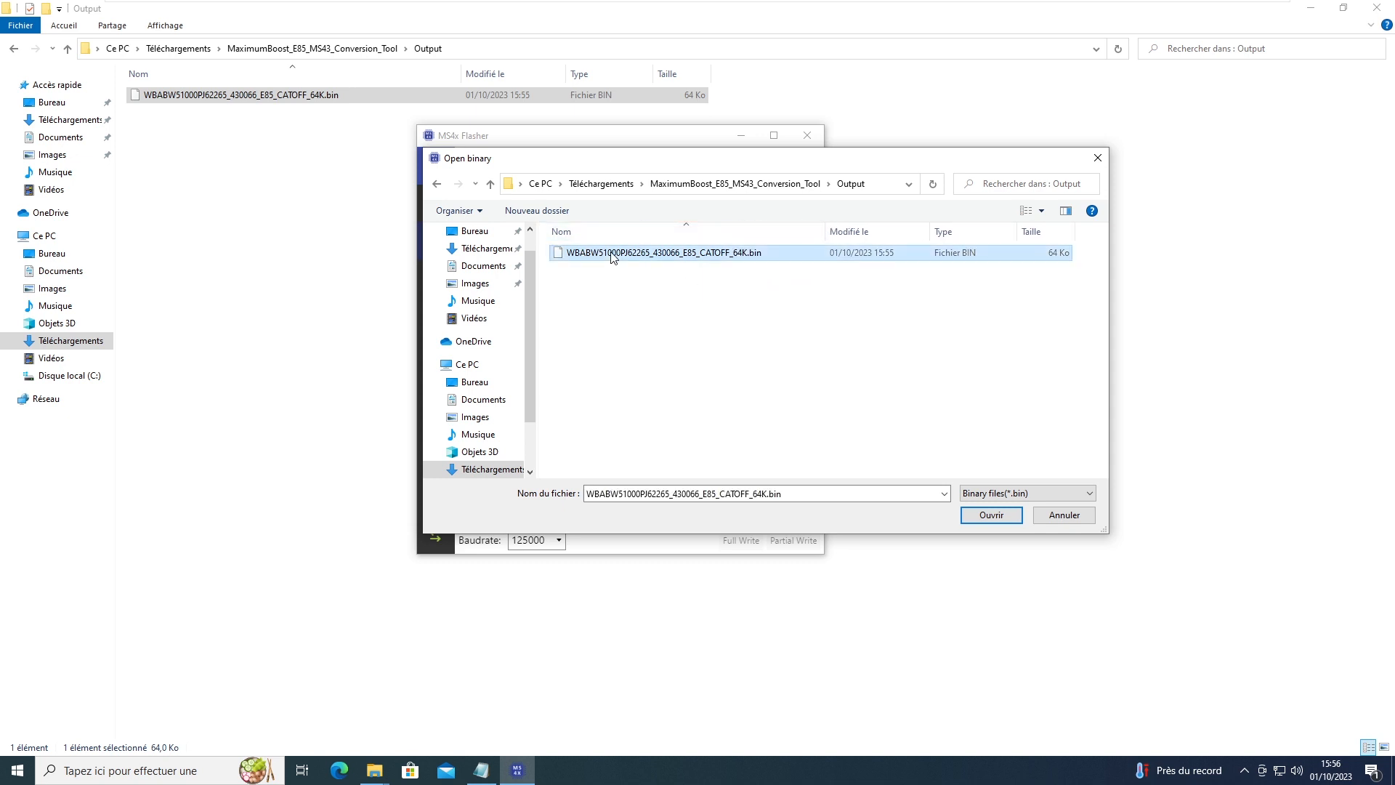
Step: Load the E85_CATOFF binary, flash its calibration via Partial Write, and close MS4x Flasher
{"action": "double_click", "coordinate": [595, 256]}
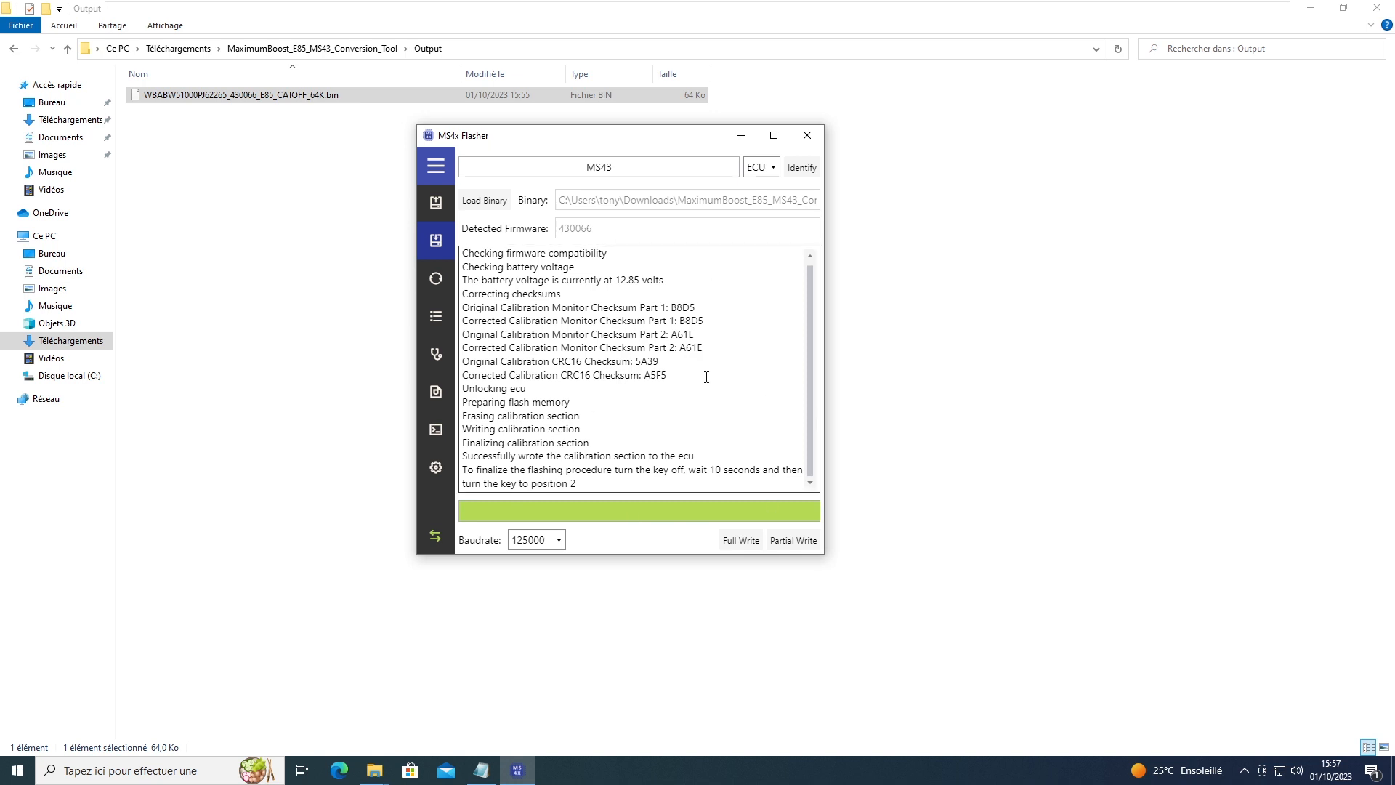
{"action": "left_click", "coordinate": [807, 135]}
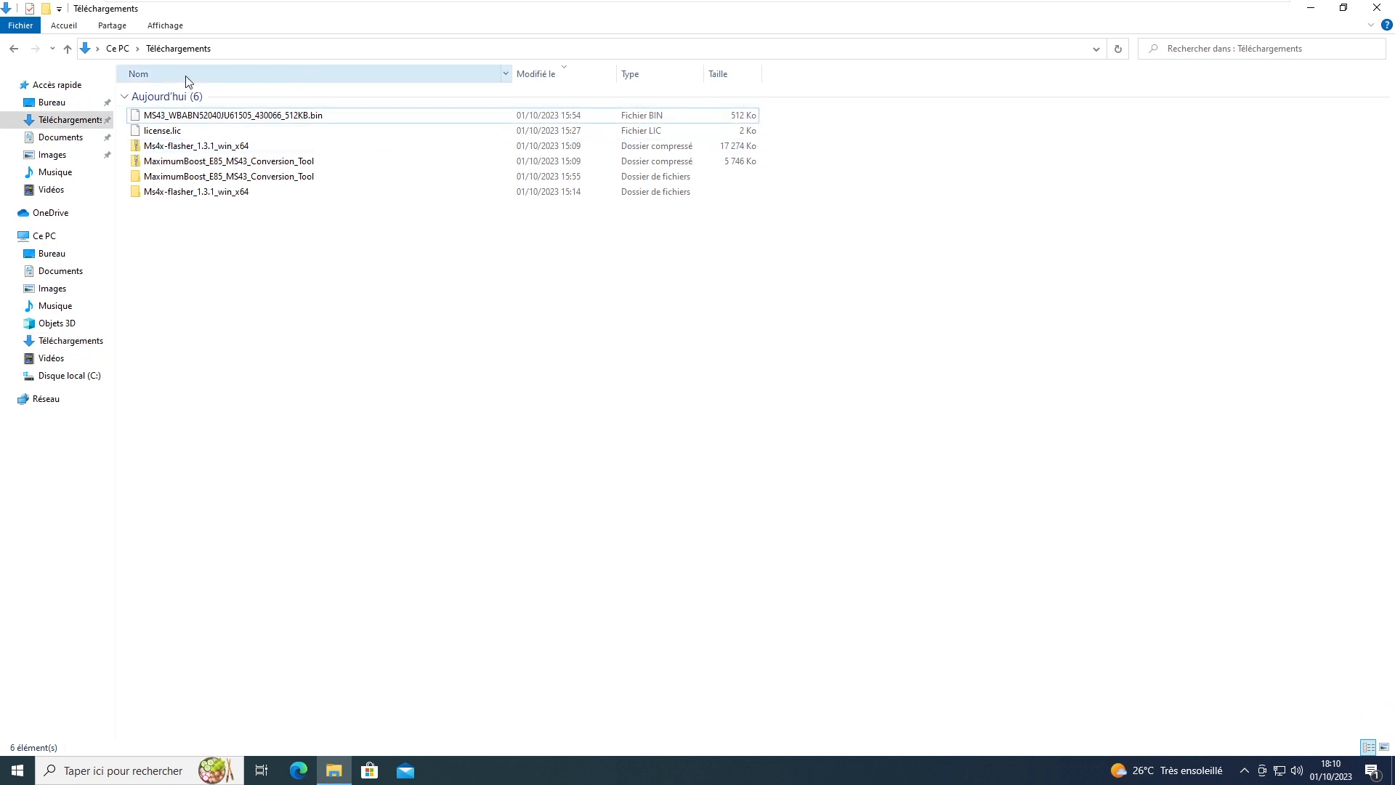
Step: Select then deselect the 512KB .bin and bring up the Start menu's app list
{"action": "left_click", "coordinate": [184, 120]}
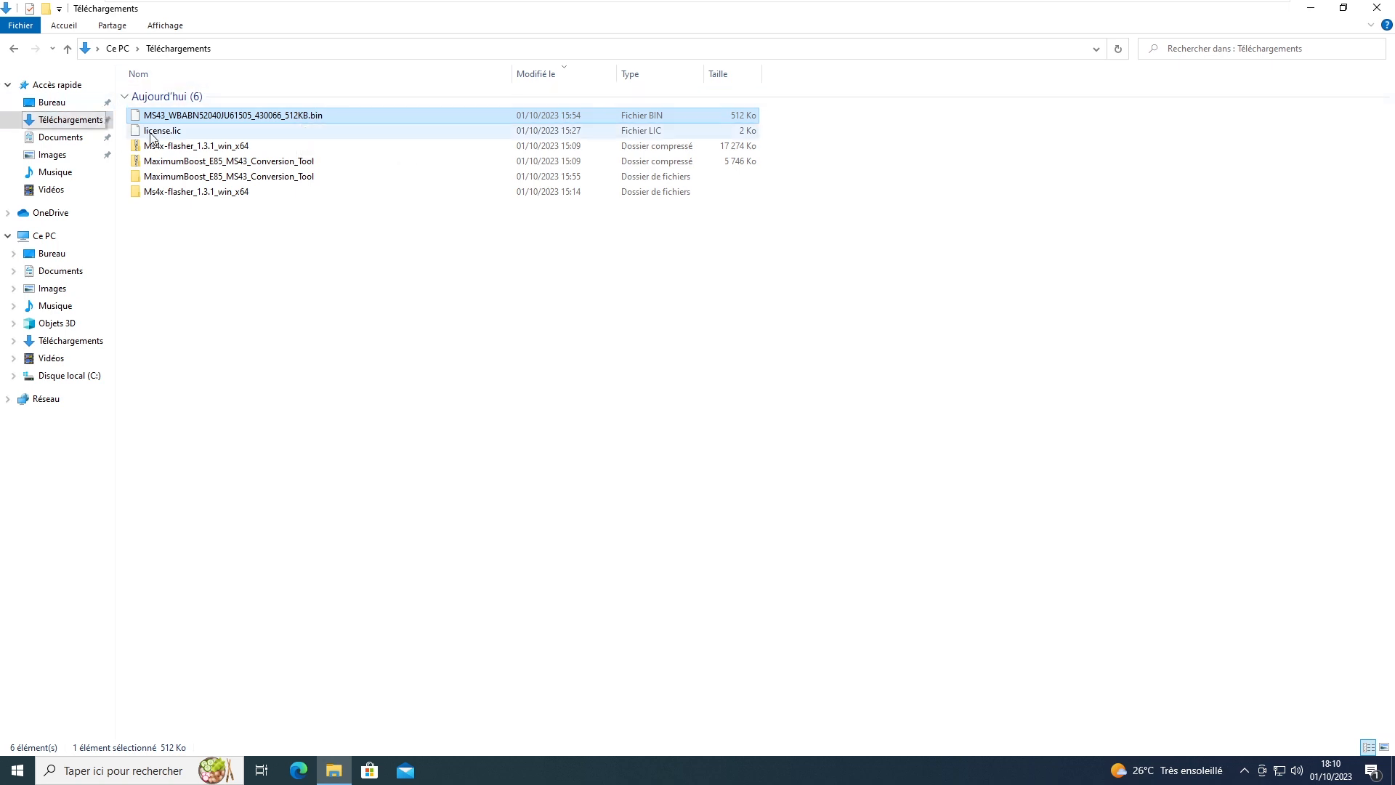
{"action": "left_click", "coordinate": [306, 292]}
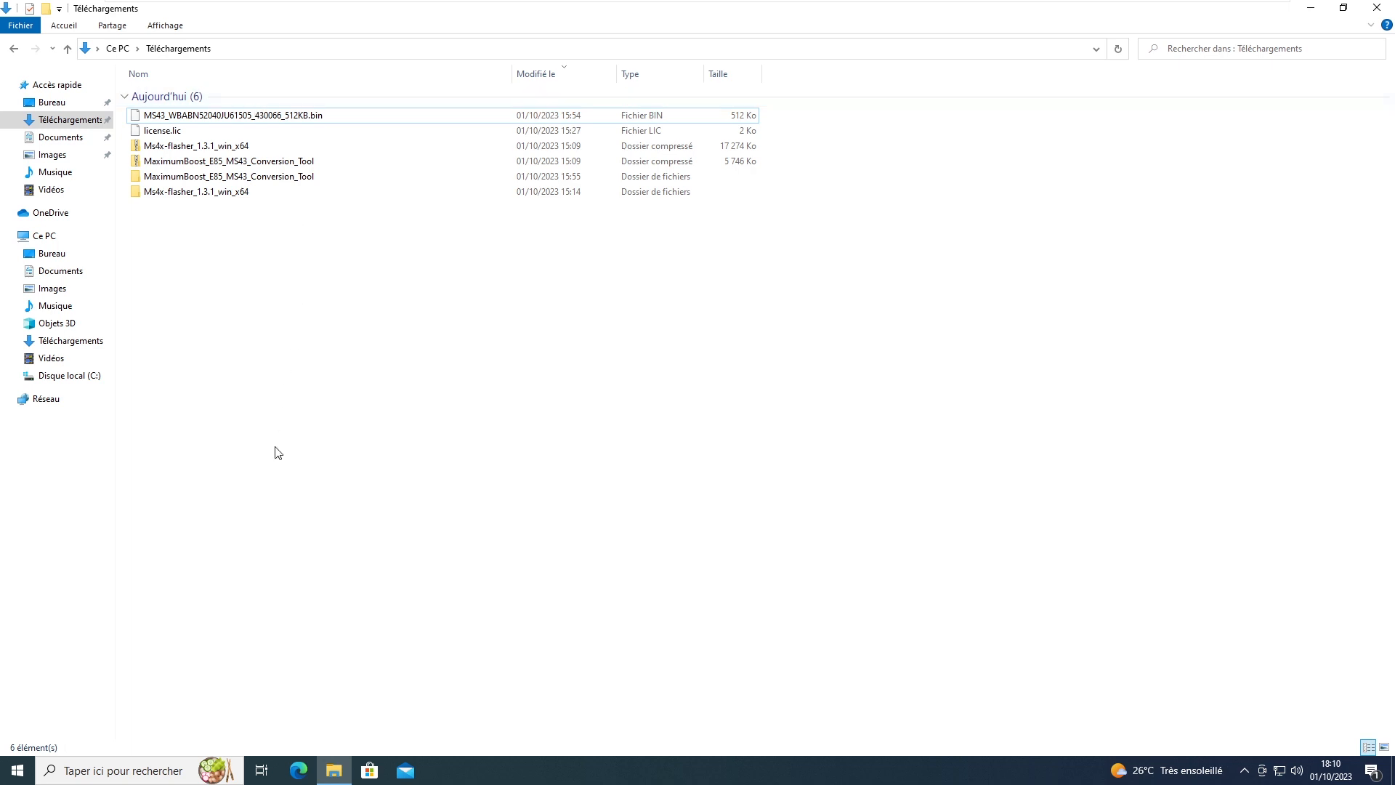
{"action": "left_click", "coordinate": [16, 772]}
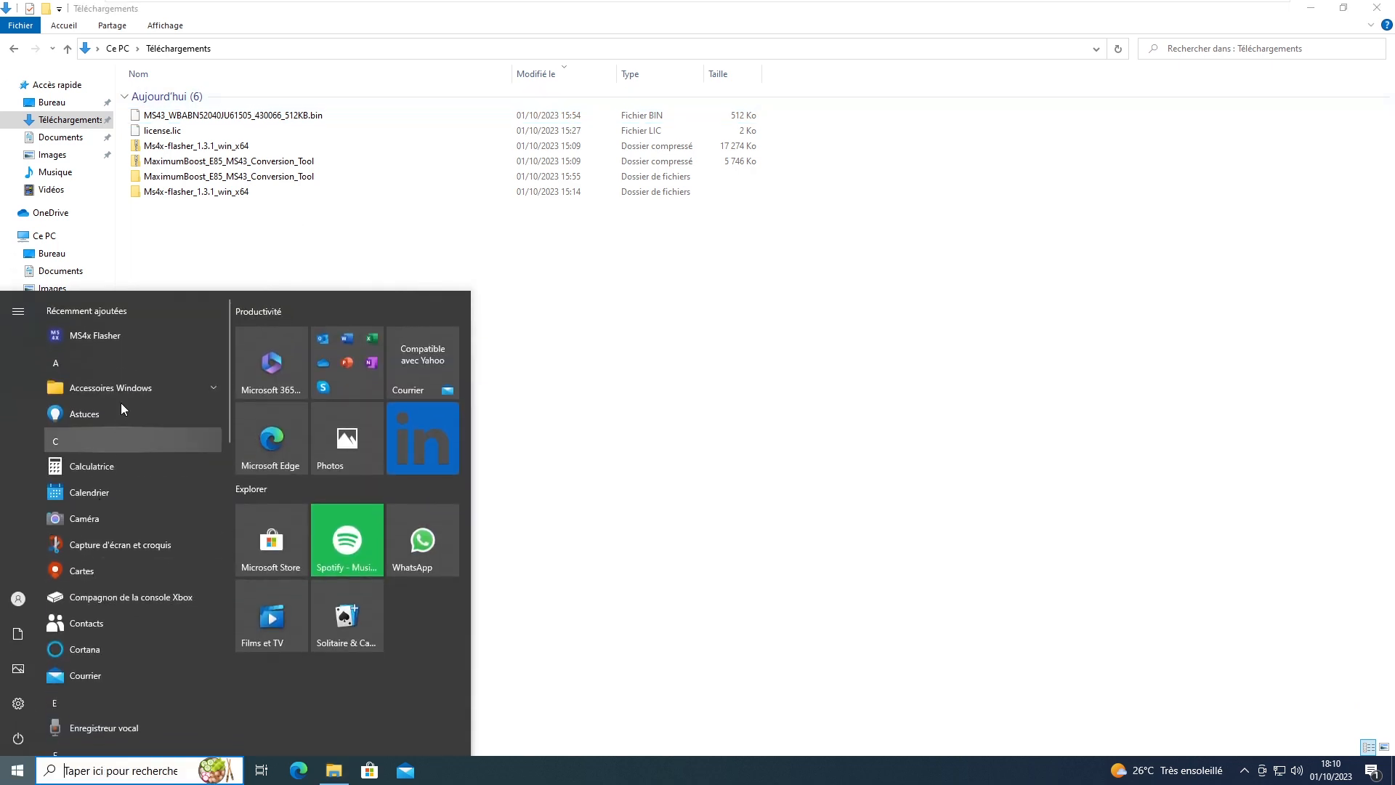
Step: Launch MS4x Flasher, move its window aside, and switch to the write page
{"action": "left_click", "coordinate": [146, 333]}
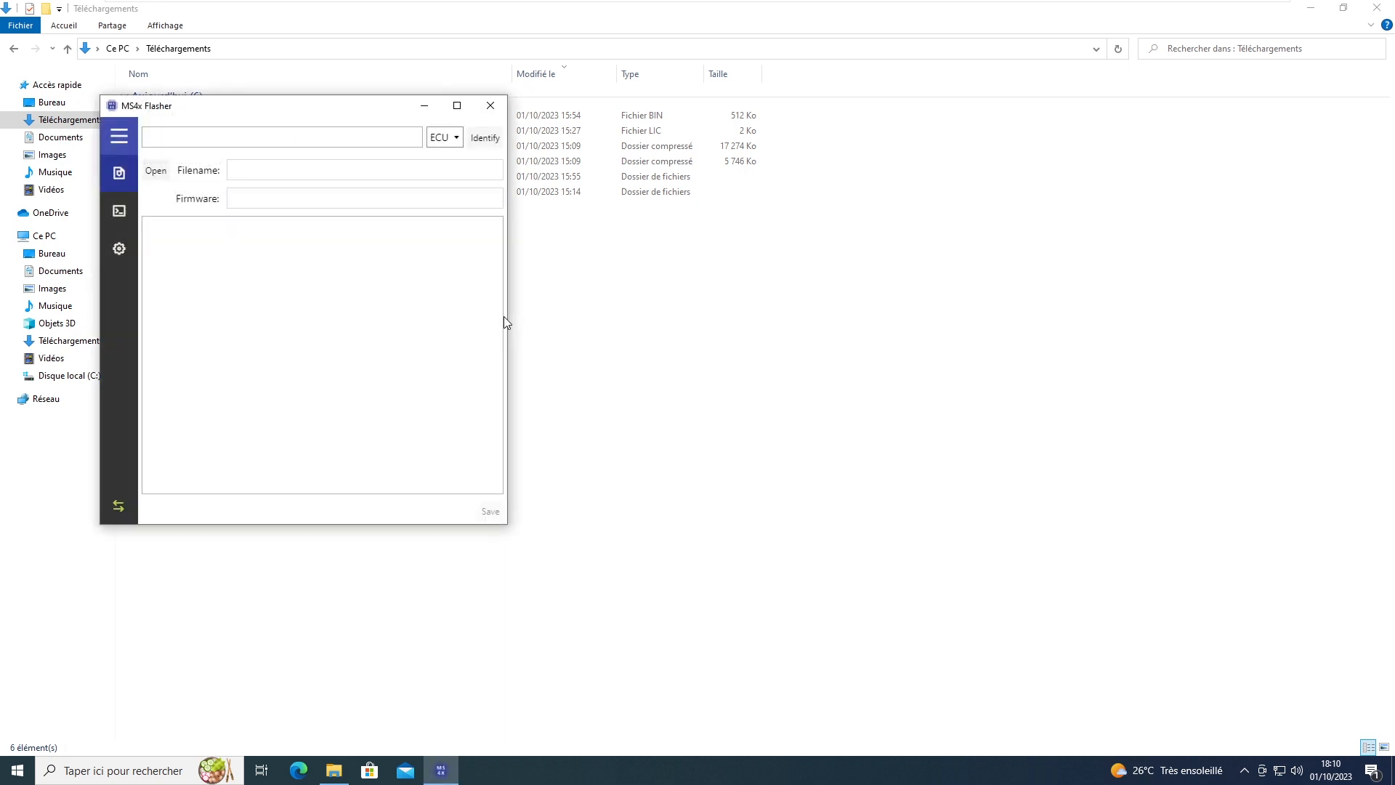
{"action": "left_click_drag", "start_coordinate": [520, 125], "coordinate": [626, 161]}
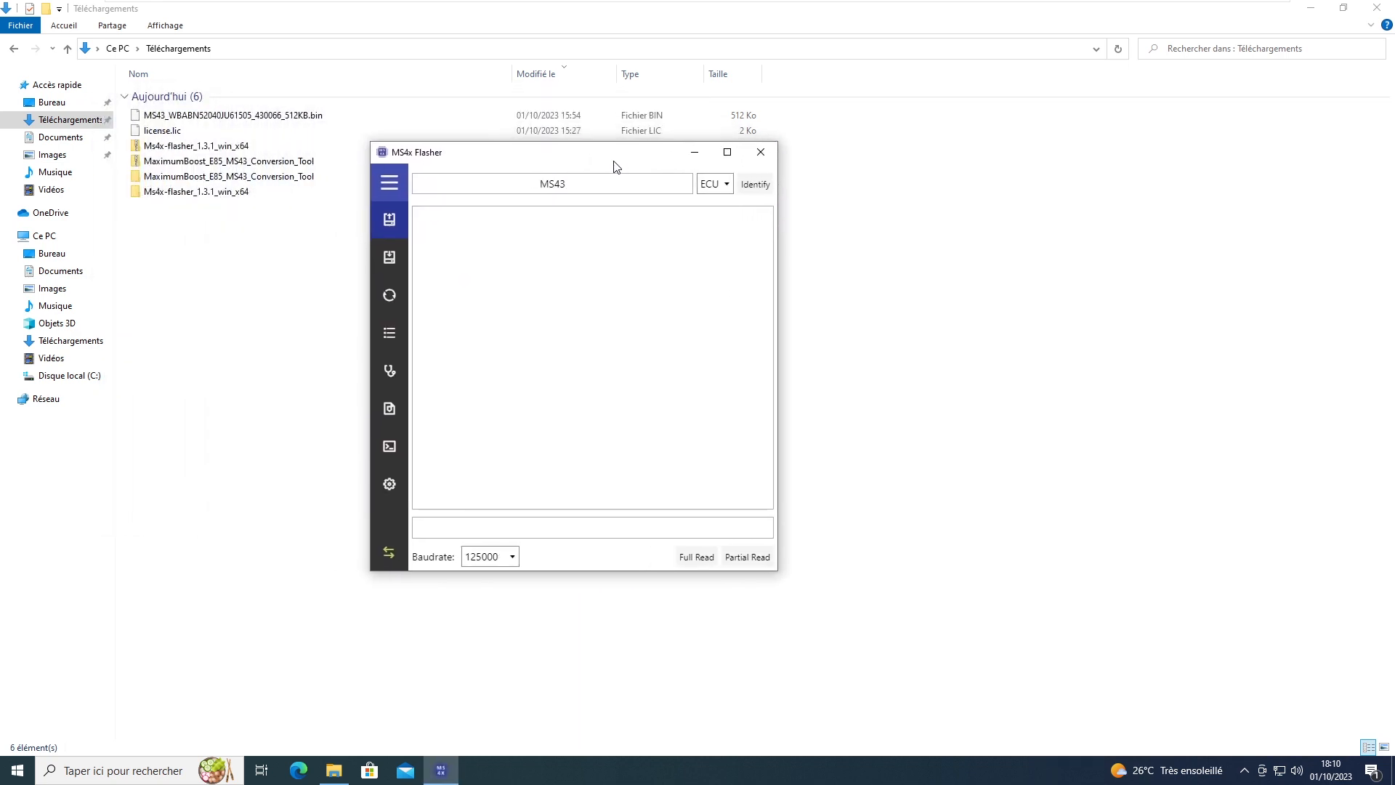
{"action": "left_click", "coordinate": [389, 262]}
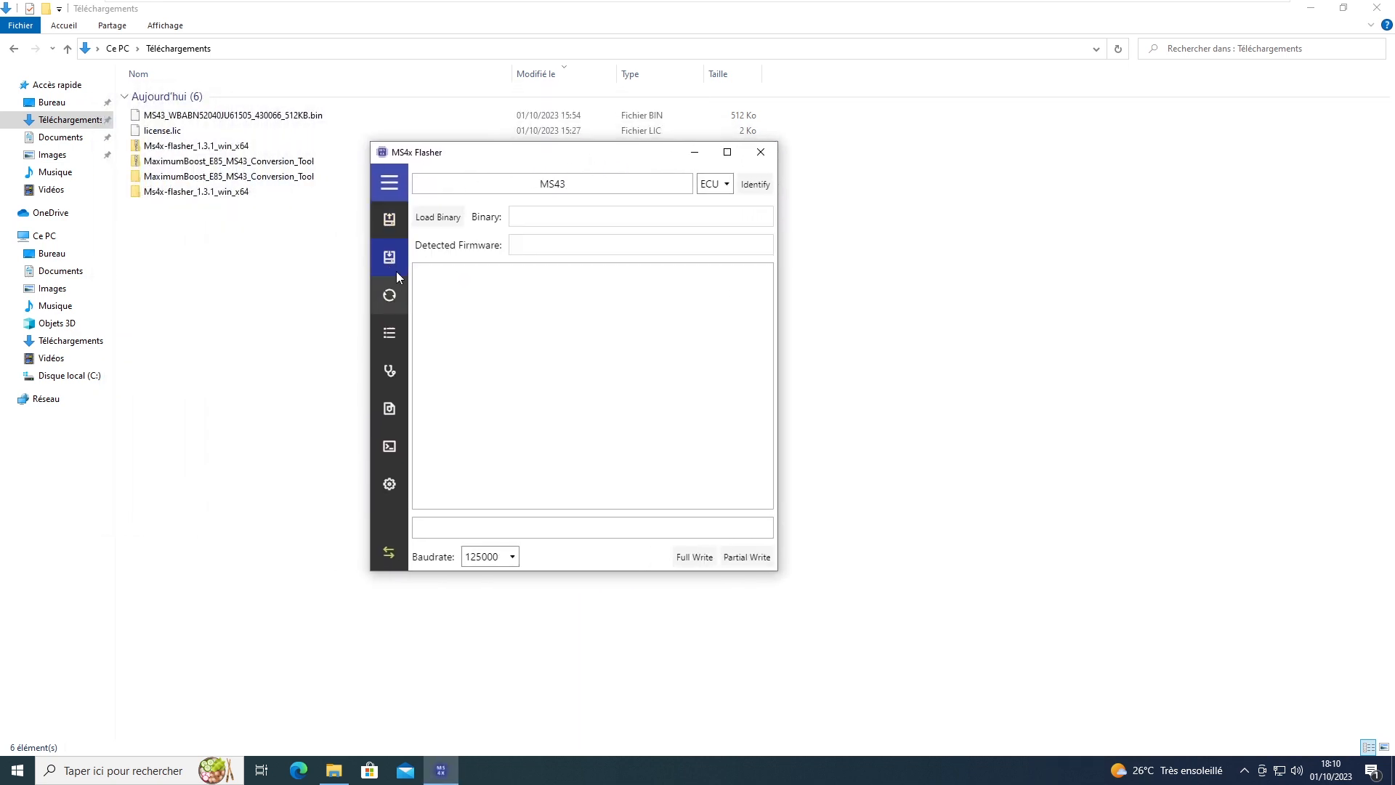
Step: Load the original 512KB MS43 .bin from Téléchargements, confirming firmware 430066, then close the flasher
{"action": "left_click", "coordinate": [439, 217]}
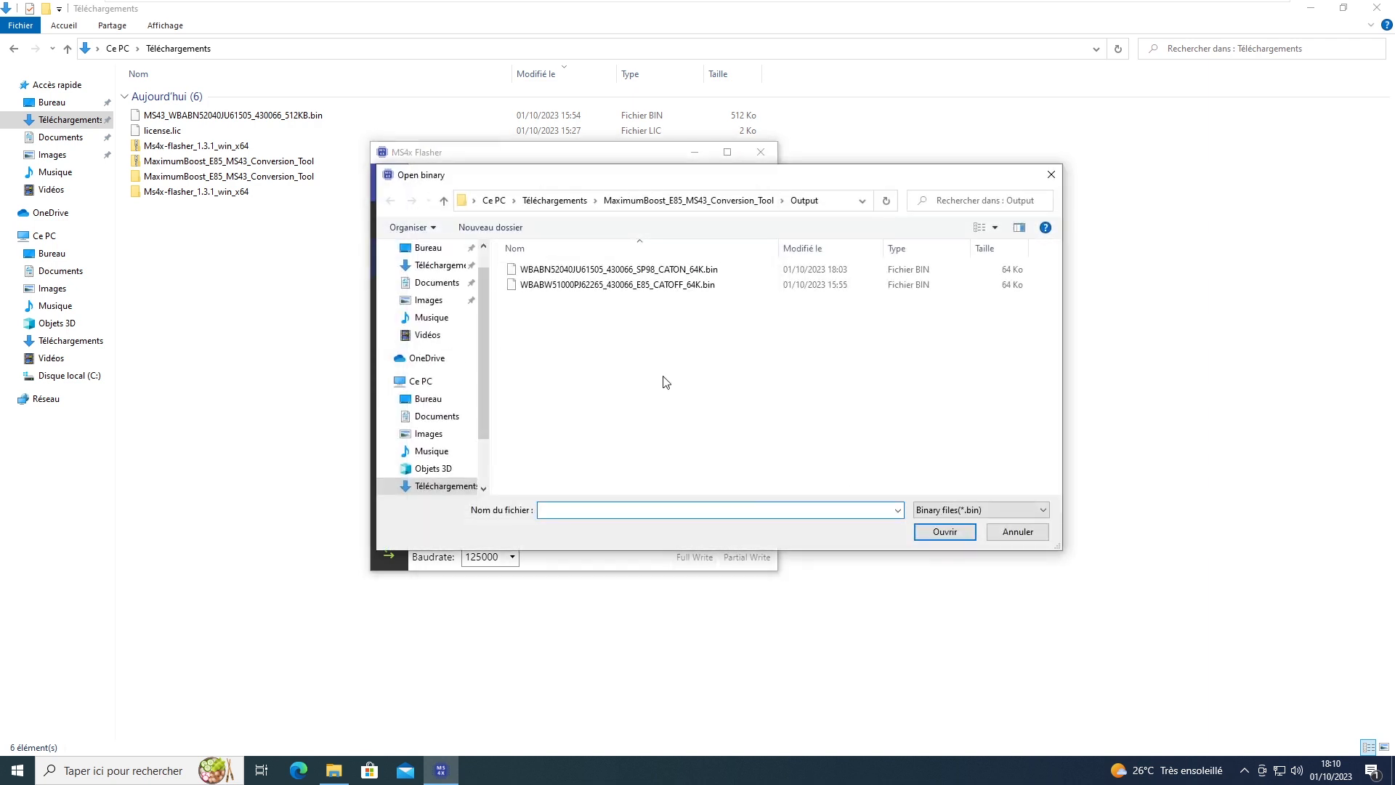
{"action": "left_click", "coordinate": [563, 201]}
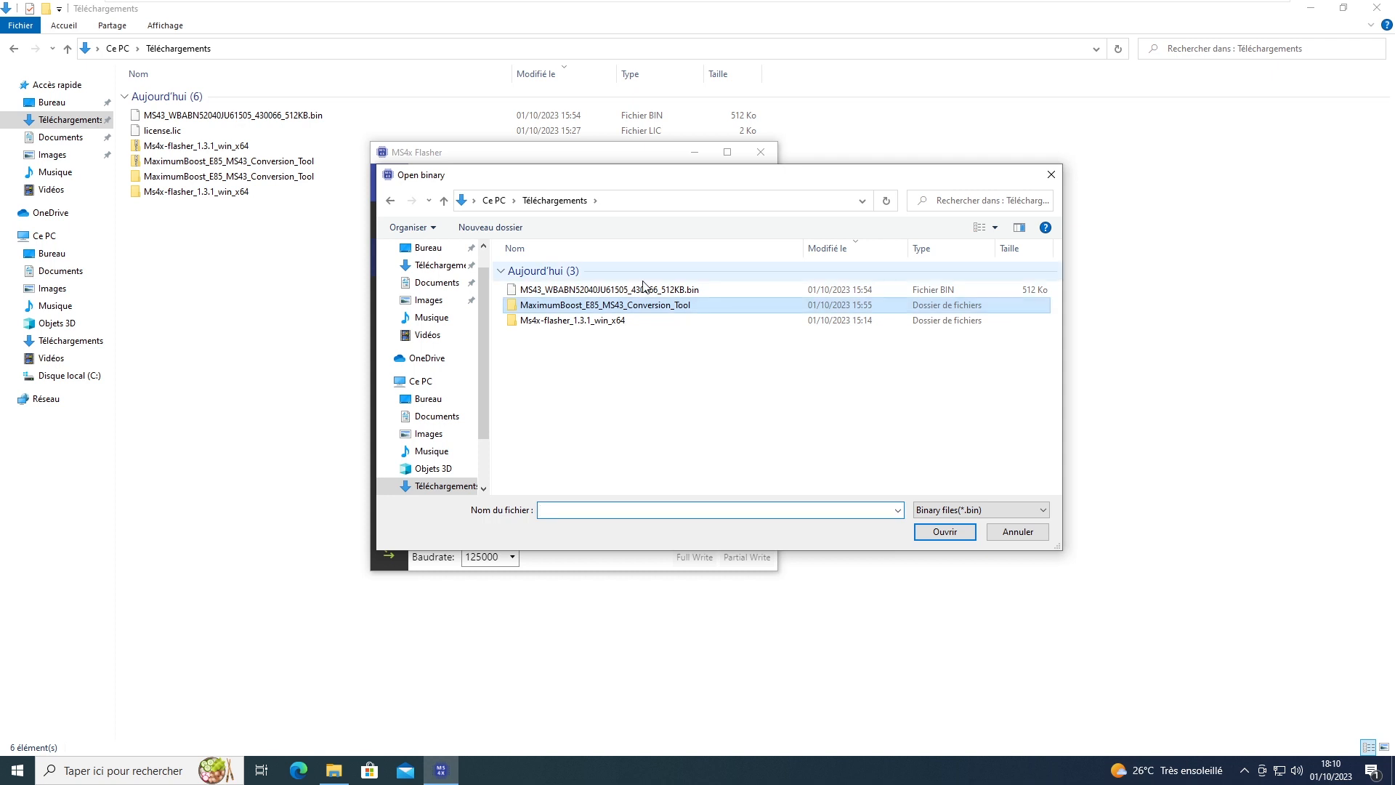
{"action": "left_click", "coordinate": [629, 291]}
{"action": "double_click", "coordinate": [551, 294]}
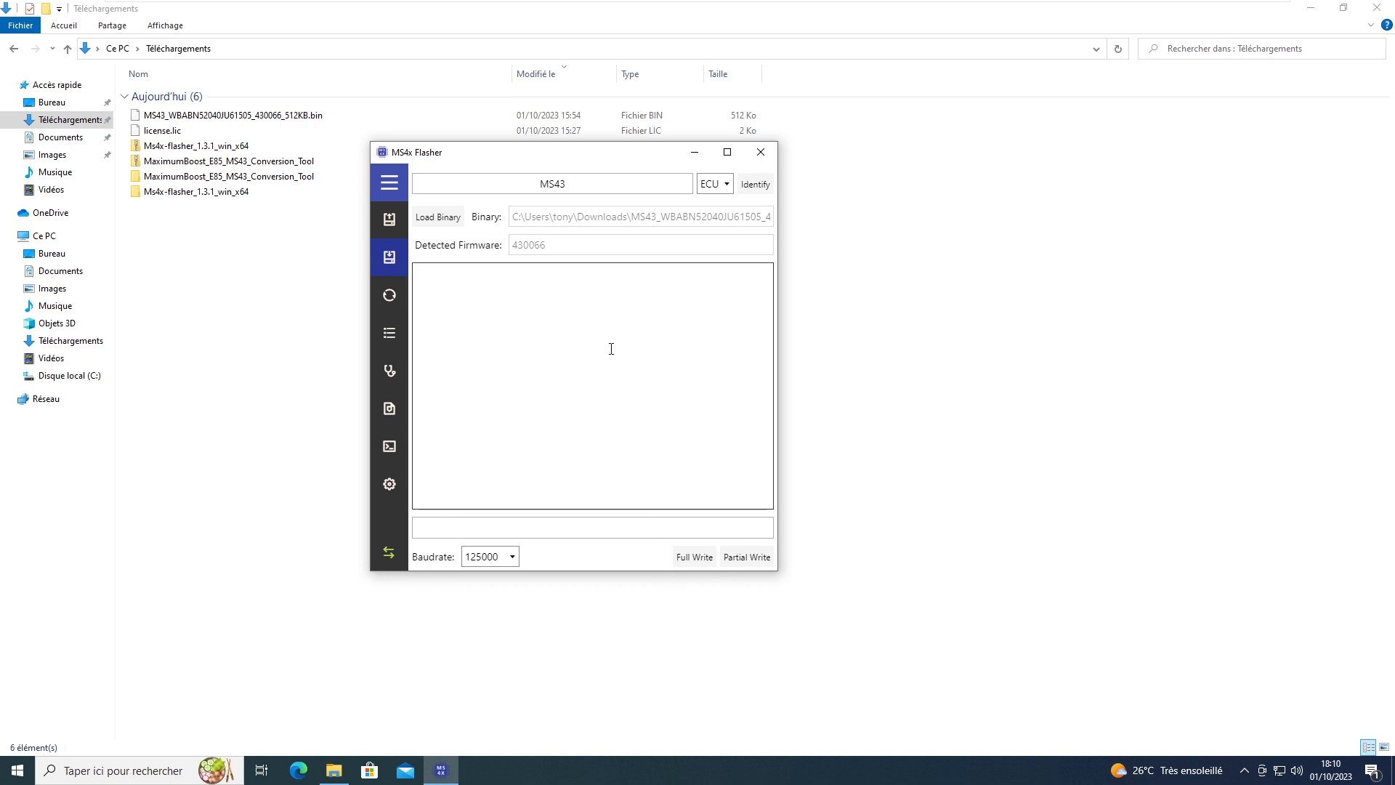
{"action": "left_click", "coordinate": [761, 152]}
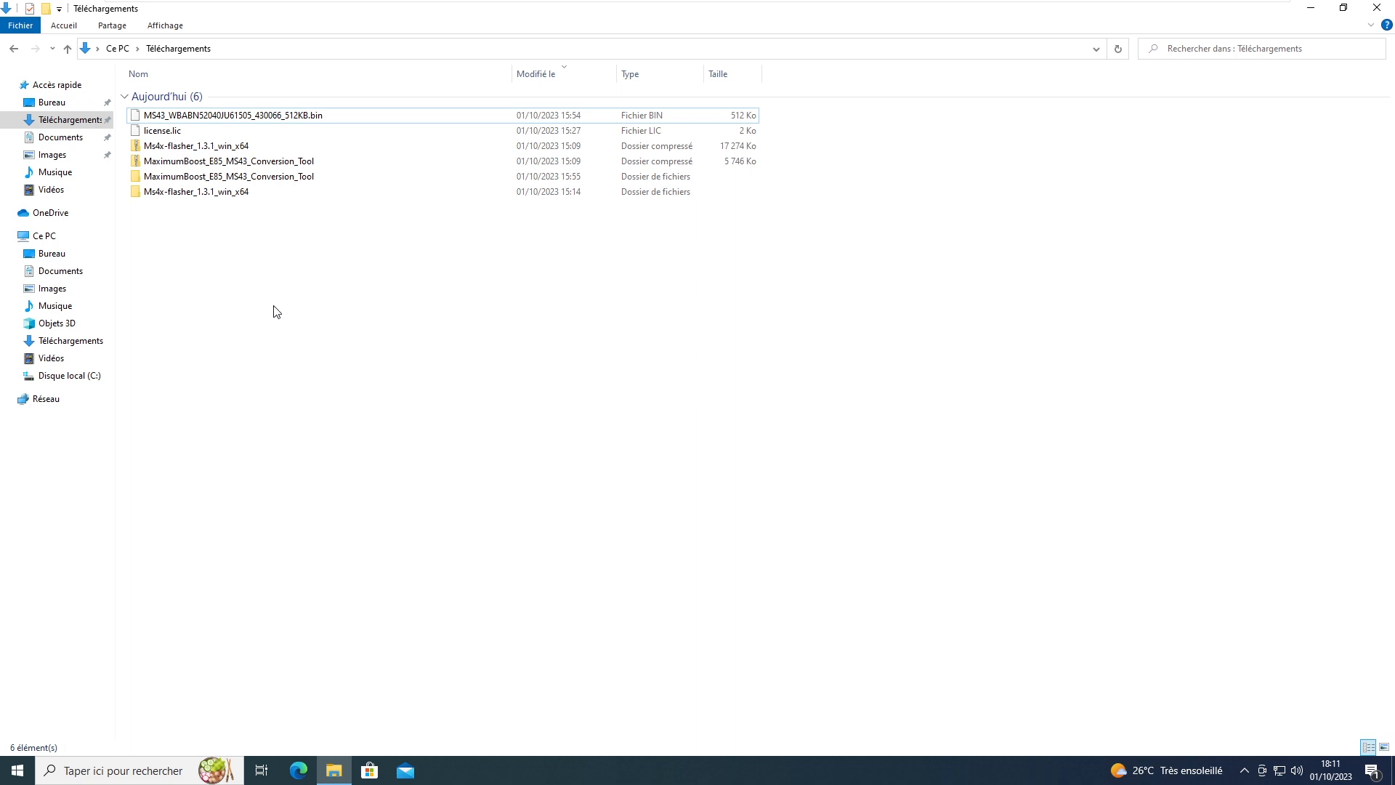
Step: Open the conversion tool folder and run E85_MS43_Conversion_Tool as administrator
{"action": "double_click", "coordinate": [265, 178]}
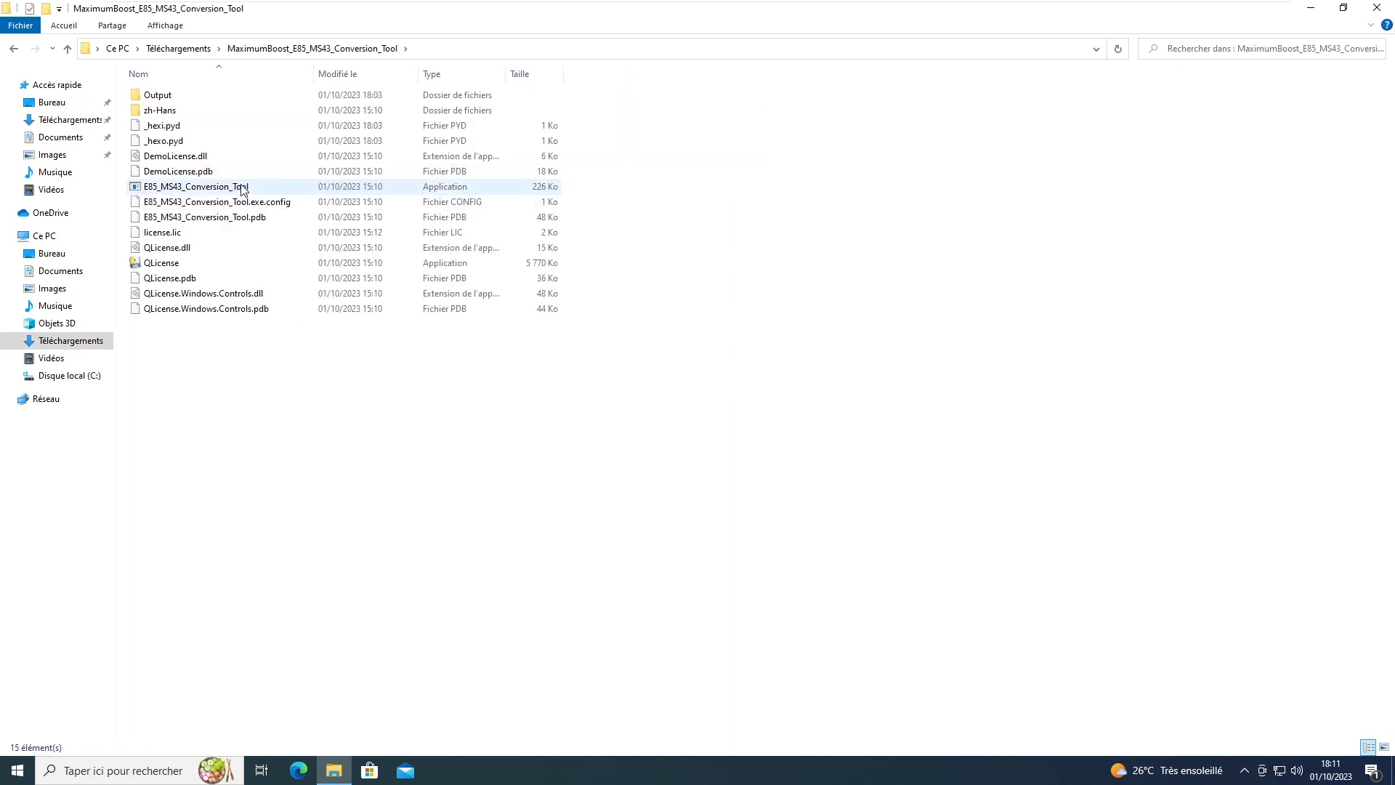
{"action": "right_click", "coordinate": [240, 189]}
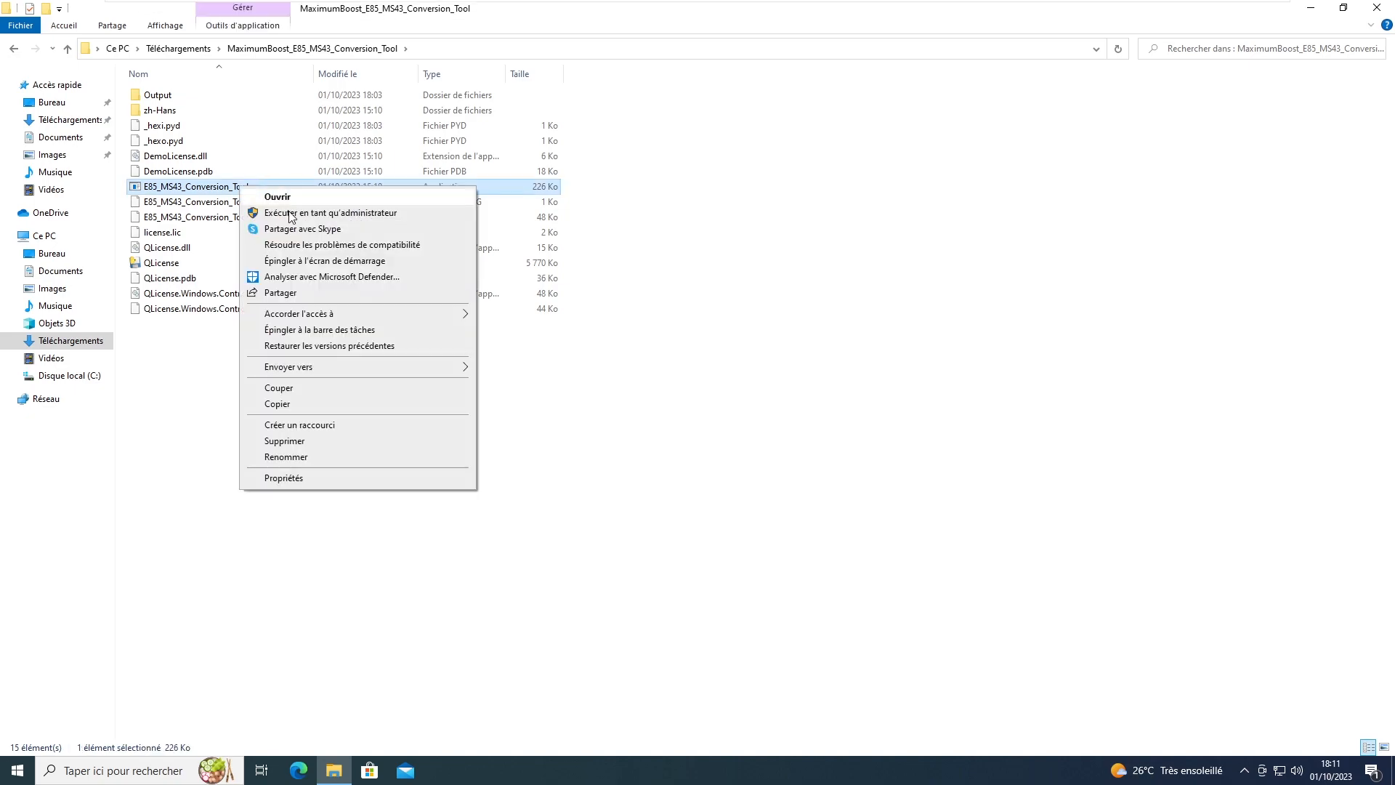
{"action": "left_click", "coordinate": [291, 211]}
{"action": "left_click", "coordinate": [629, 487]}
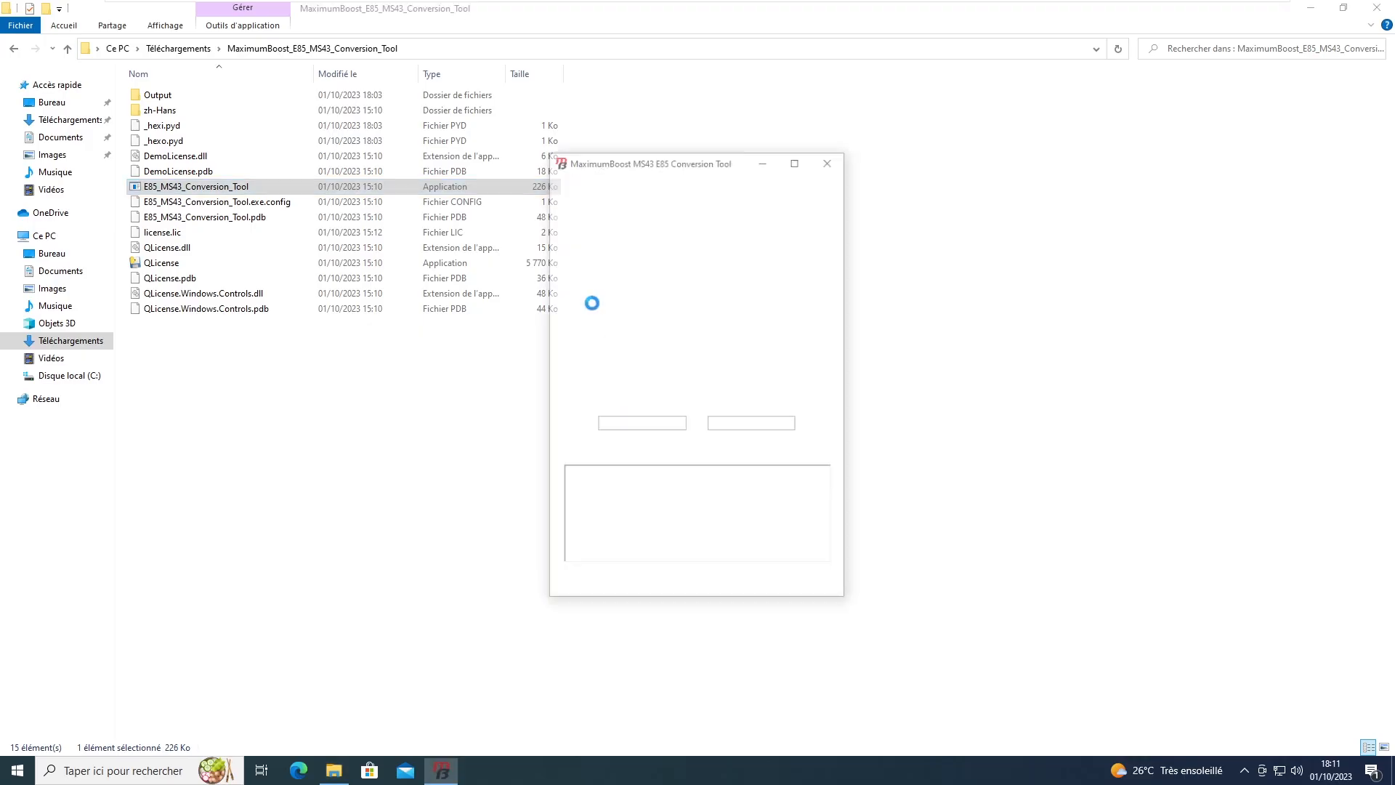
Step: Patch the original 512KB binary as SP98 cat-on, save it to Output, and close the tool
{"action": "left_click", "coordinate": [649, 326]}
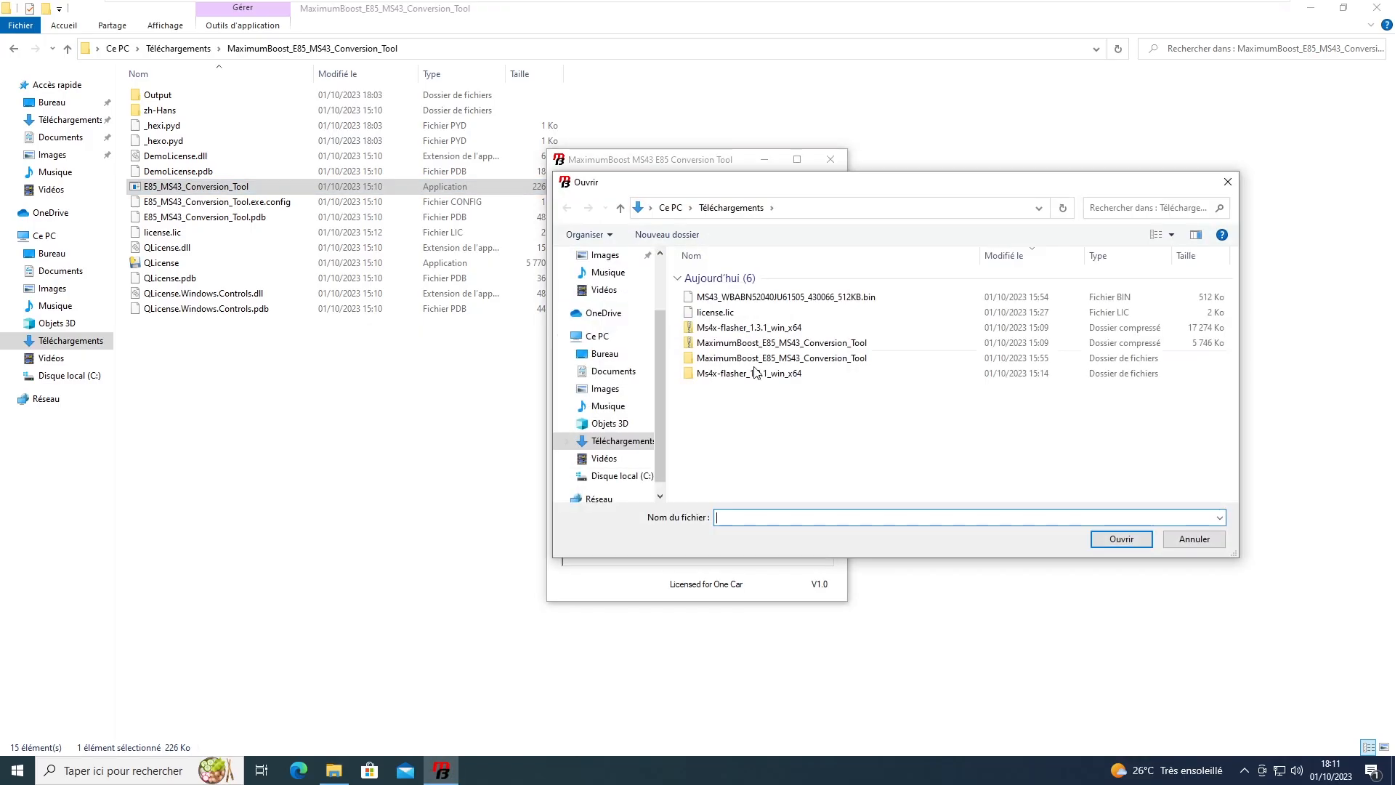
{"action": "double_click", "coordinate": [820, 304]}
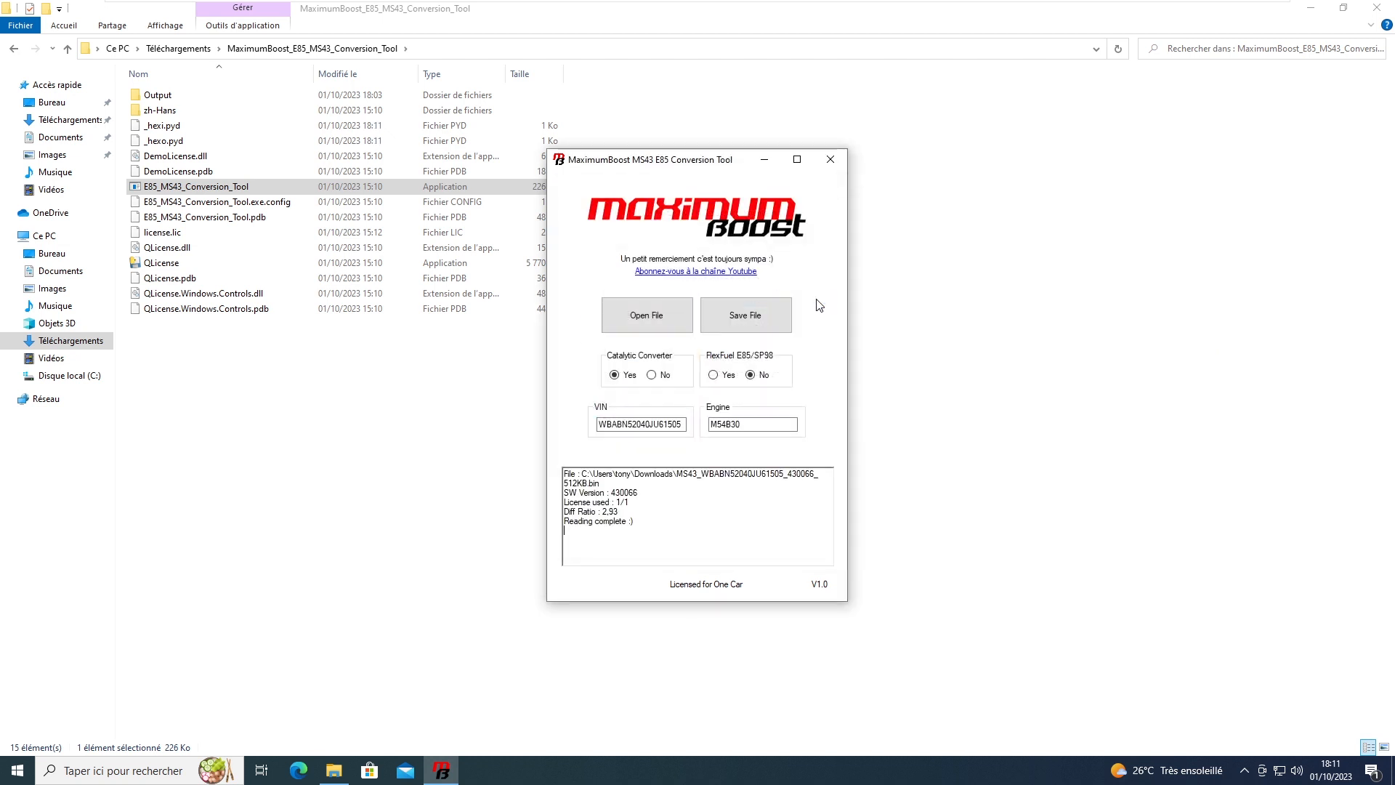
{"action": "left_click", "coordinate": [751, 318]}
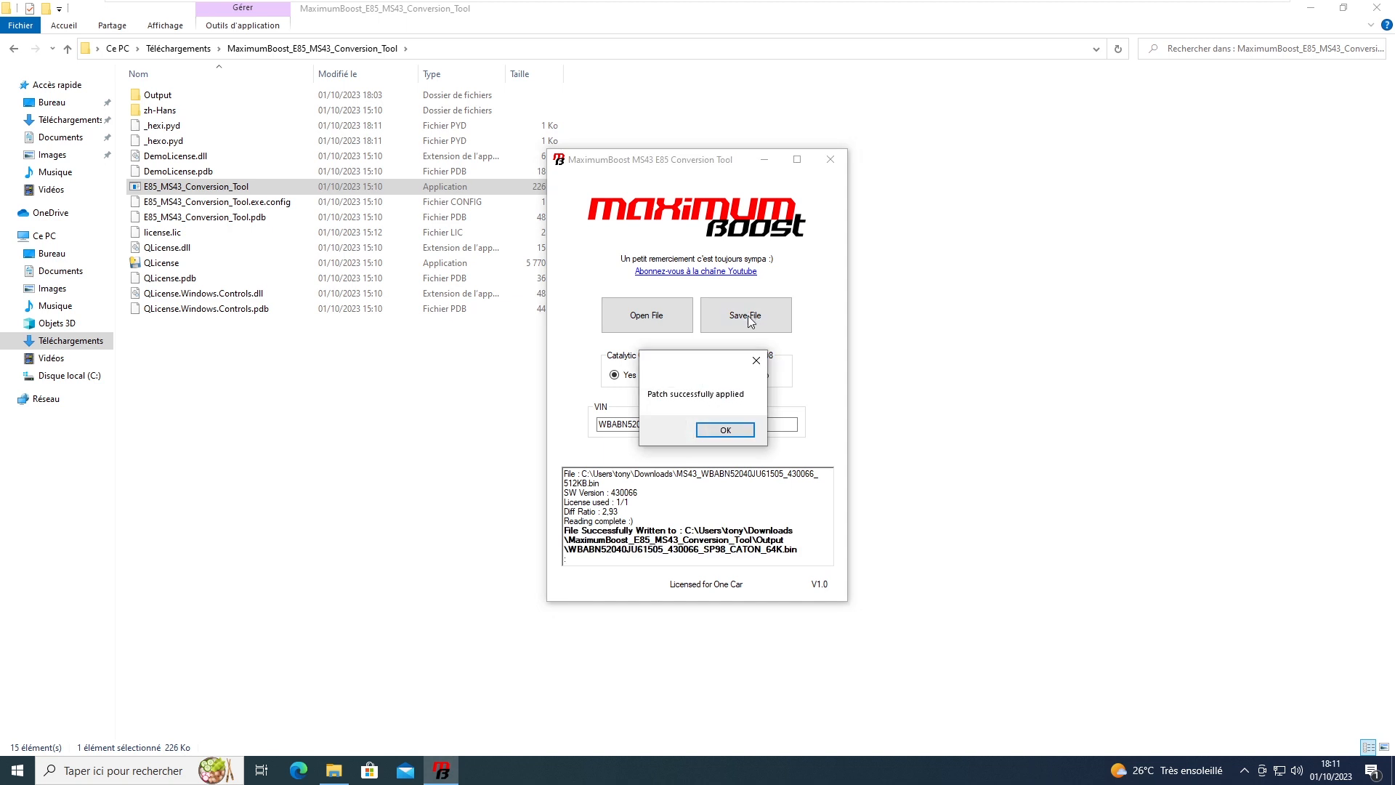
{"action": "left_click", "coordinate": [721, 430]}
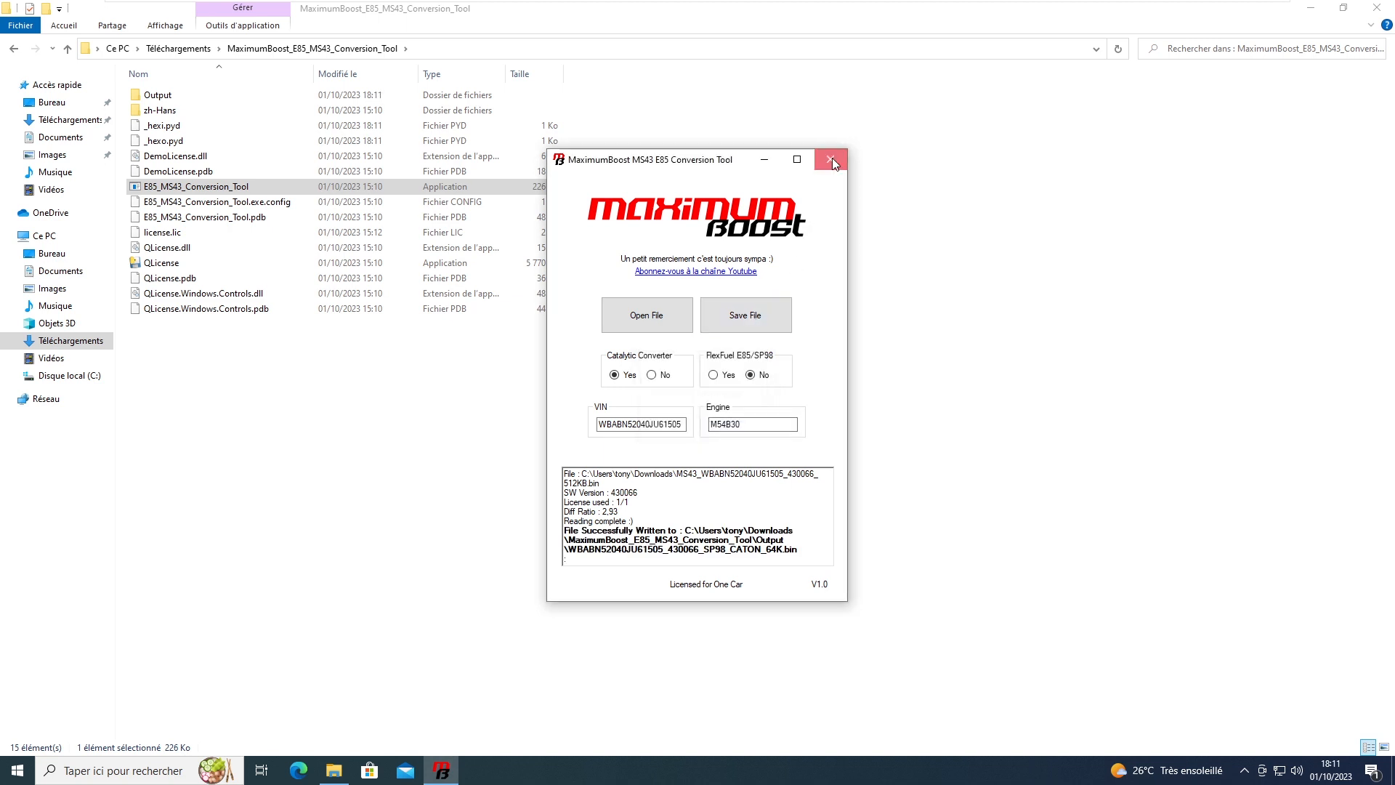
{"action": "left_click", "coordinate": [830, 159]}
{"action": "left_click", "coordinate": [178, 48]}
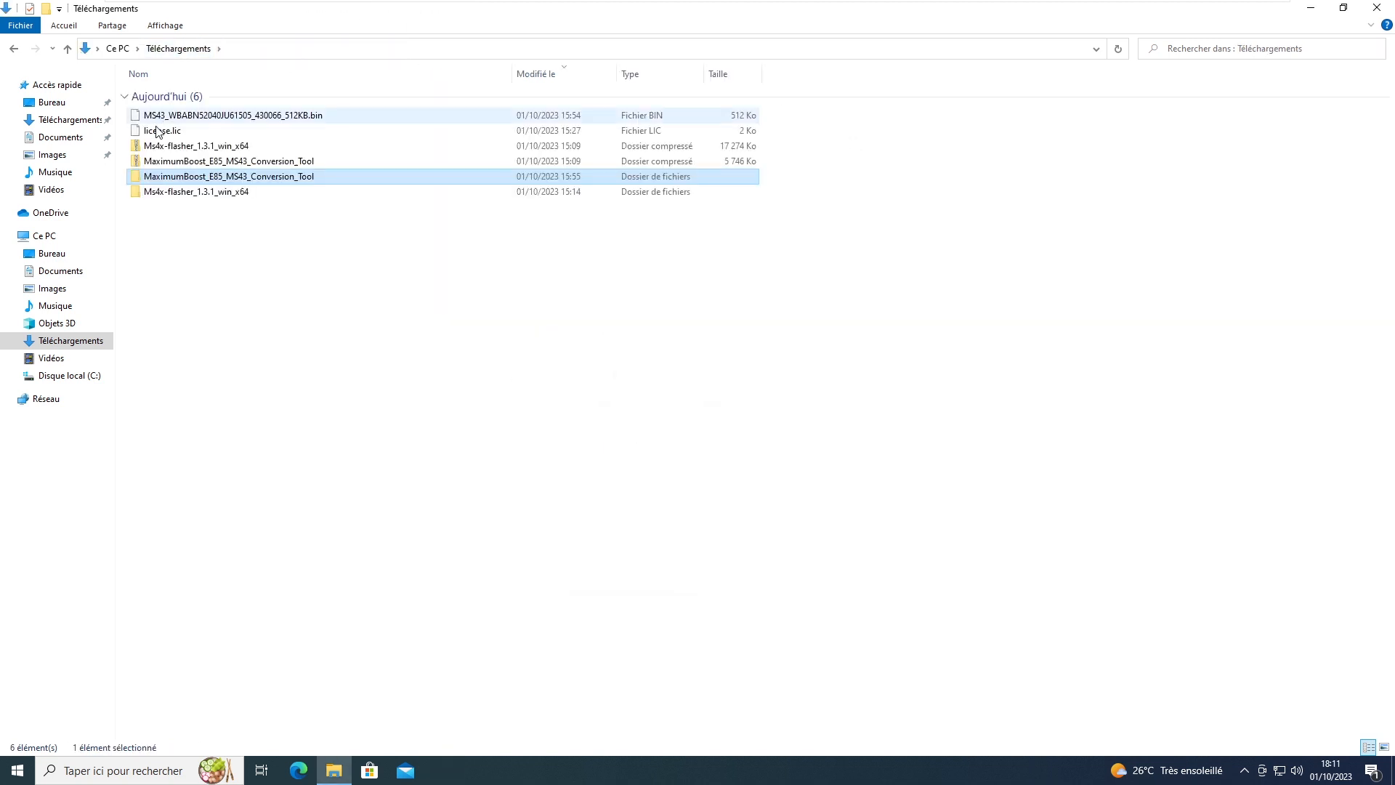
Step: Launch MS4x Flasher from Start and switch to the write page
{"action": "left_click", "coordinate": [17, 770]}
{"action": "left_click", "coordinate": [80, 368]}
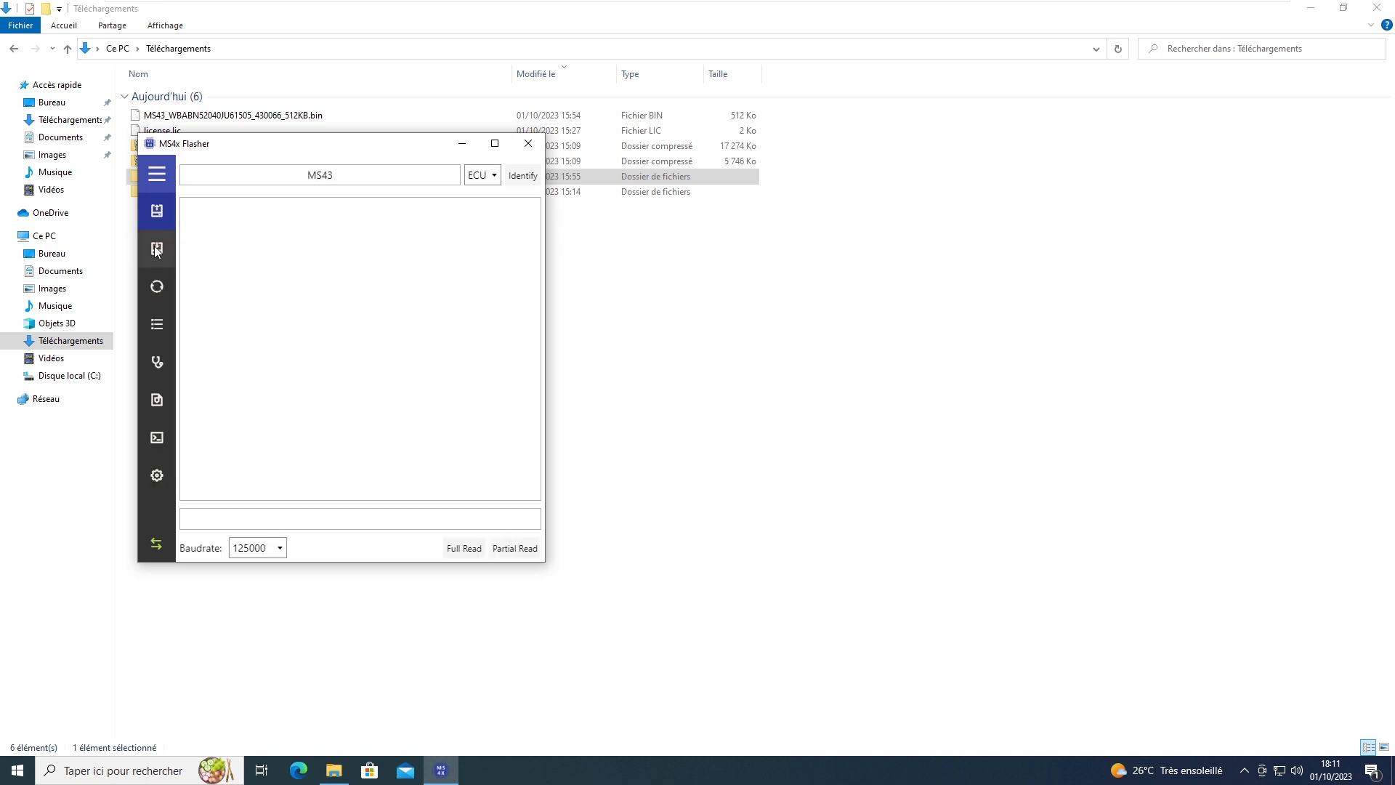
{"action": "left_click", "coordinate": [157, 245]}
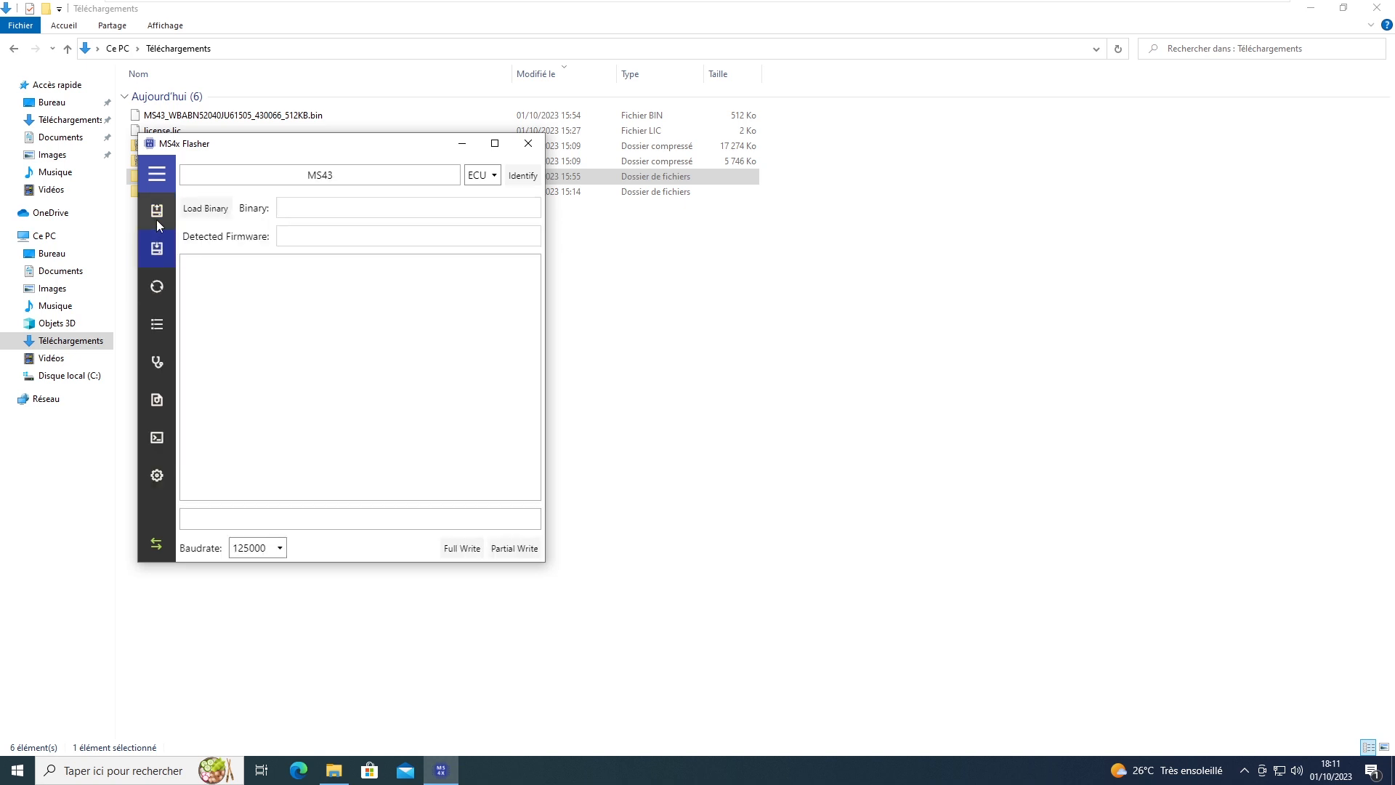
Step: Load SP98_CATON_64K.bin from the MaximumBoost Output folder, detected as firmware 430066
{"action": "left_click", "coordinate": [206, 208]}
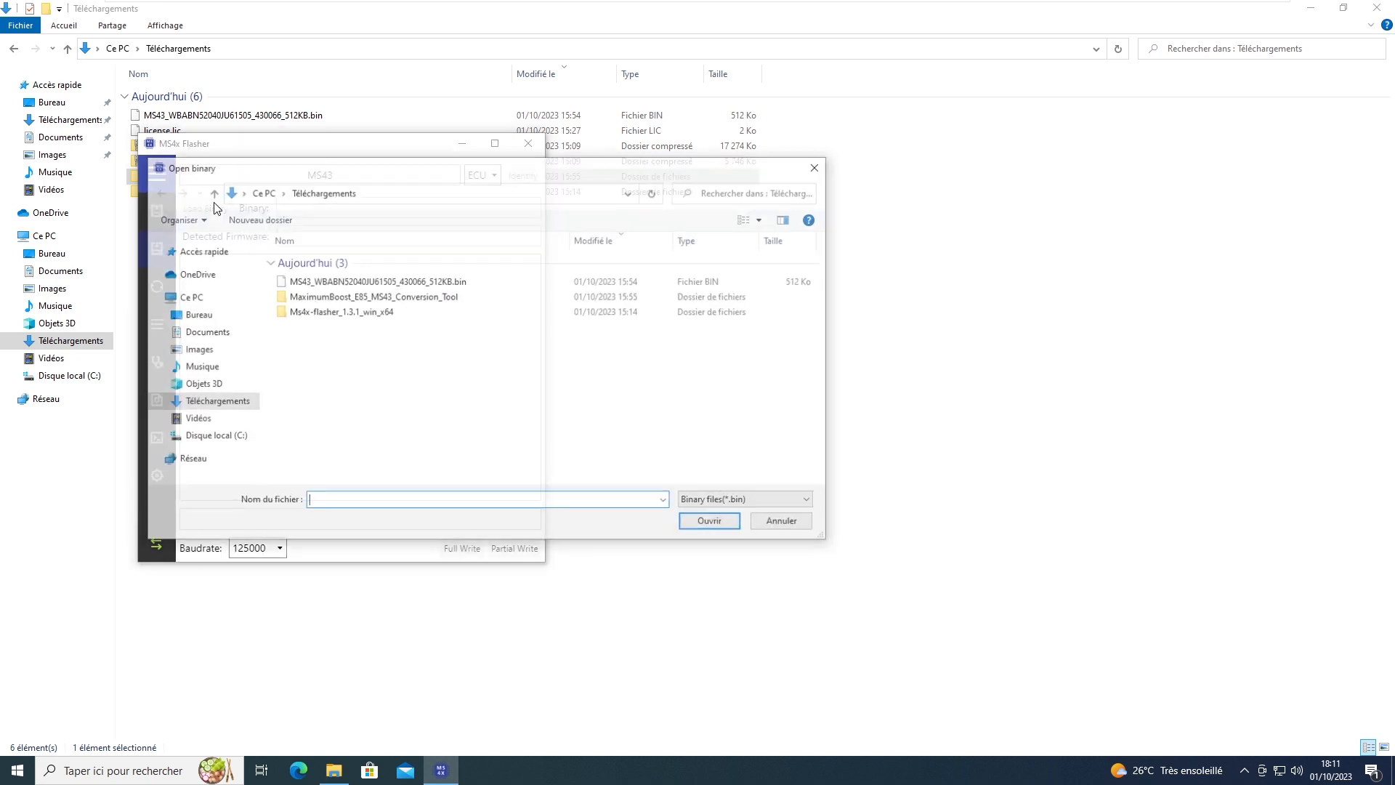
{"action": "left_click", "coordinate": [422, 282]}
{"action": "double_click", "coordinate": [383, 296]}
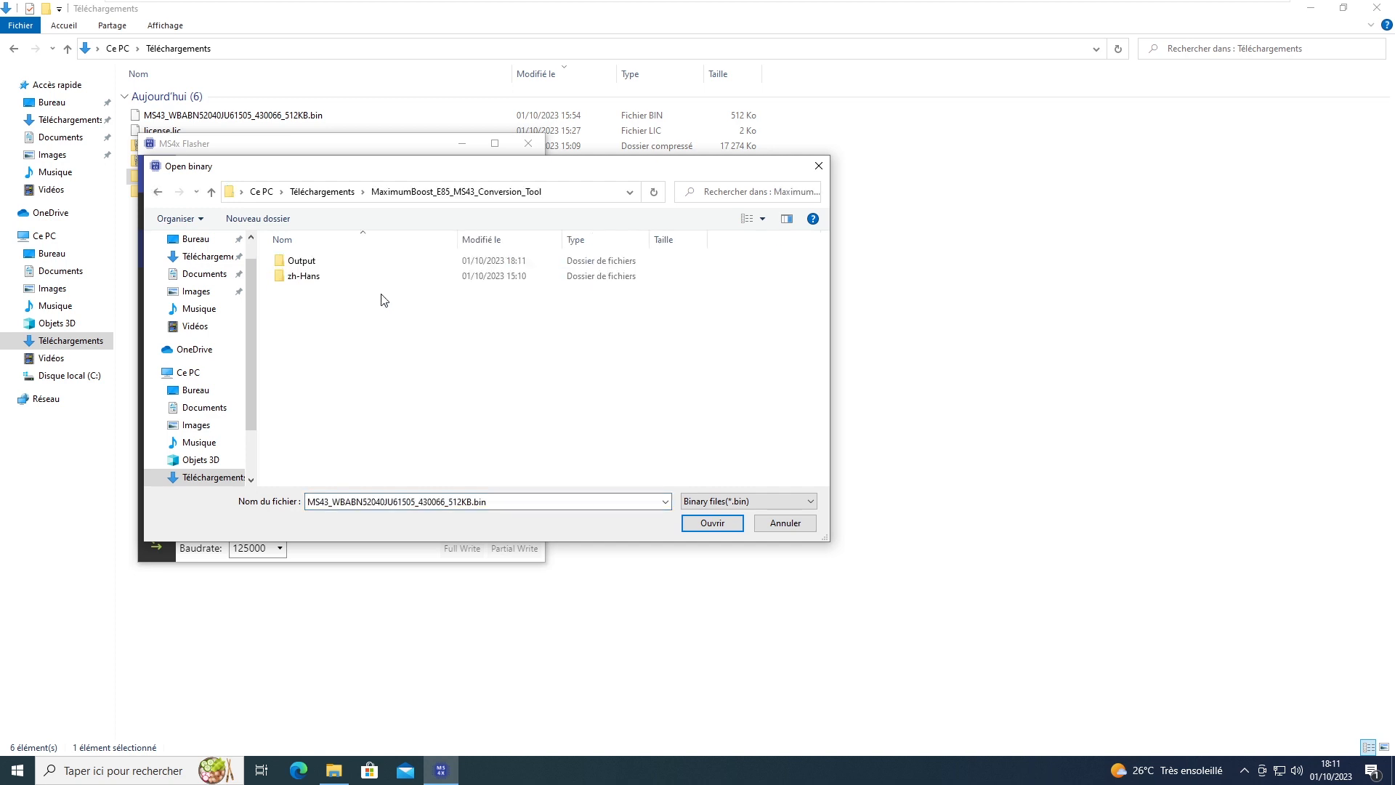
{"action": "double_click", "coordinate": [303, 262]}
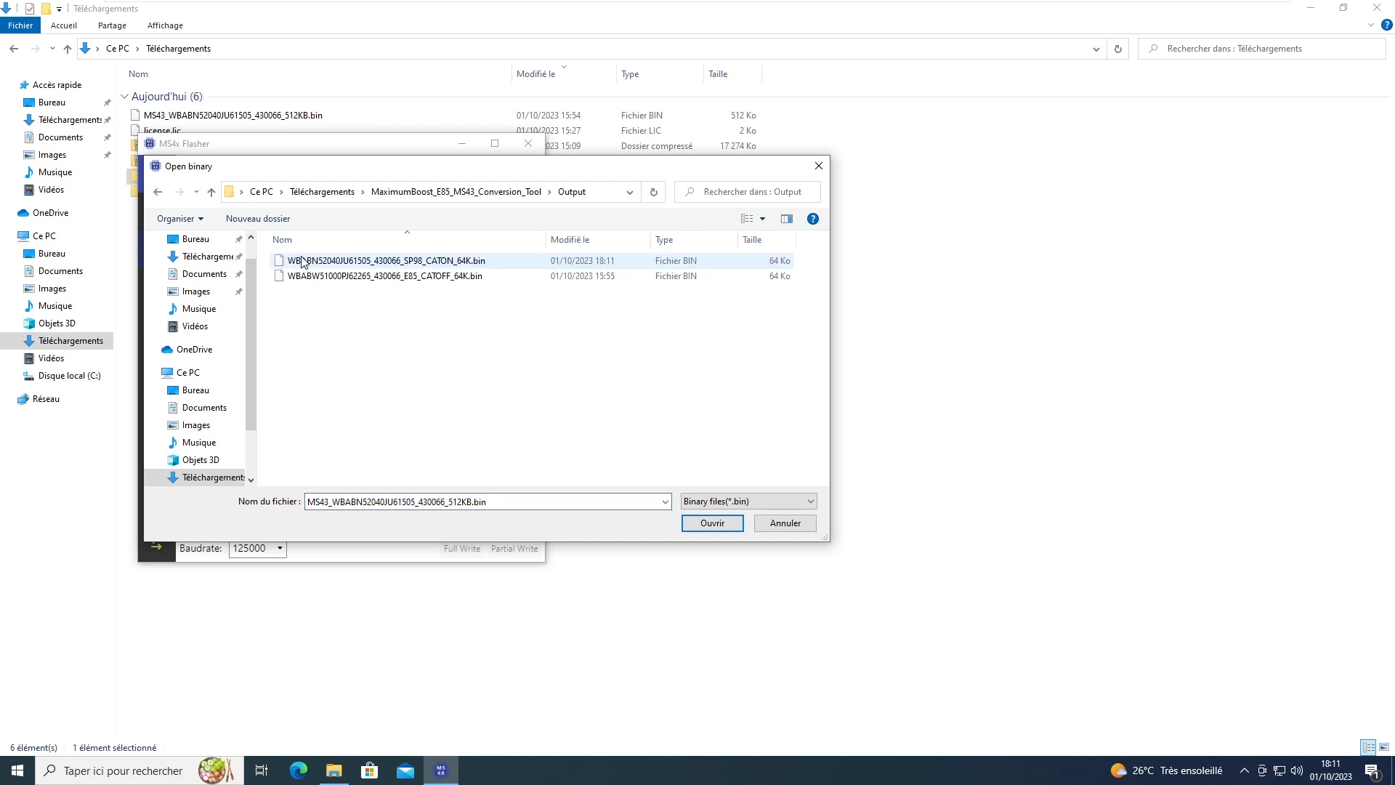
{"action": "left_click", "coordinate": [465, 262]}
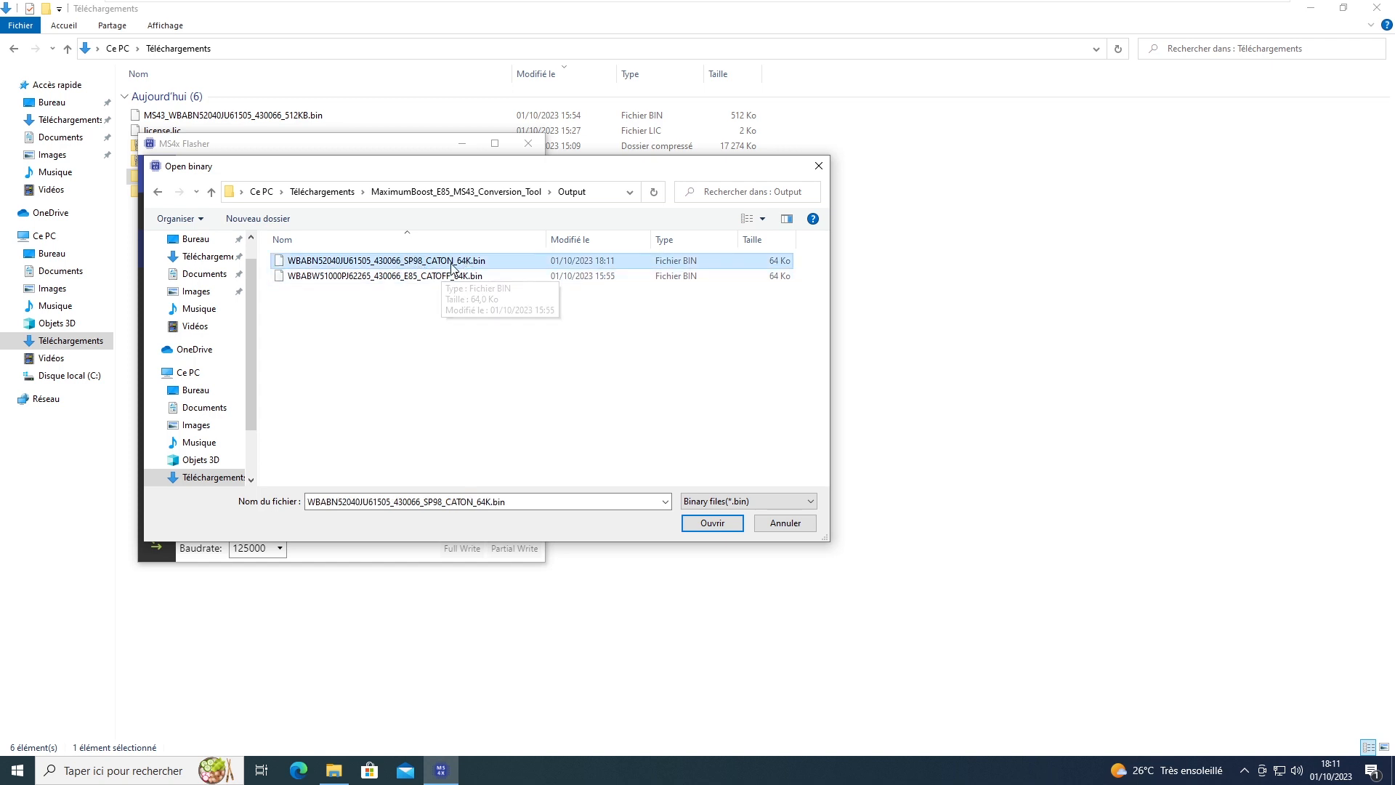
{"action": "double_click", "coordinate": [468, 260]}
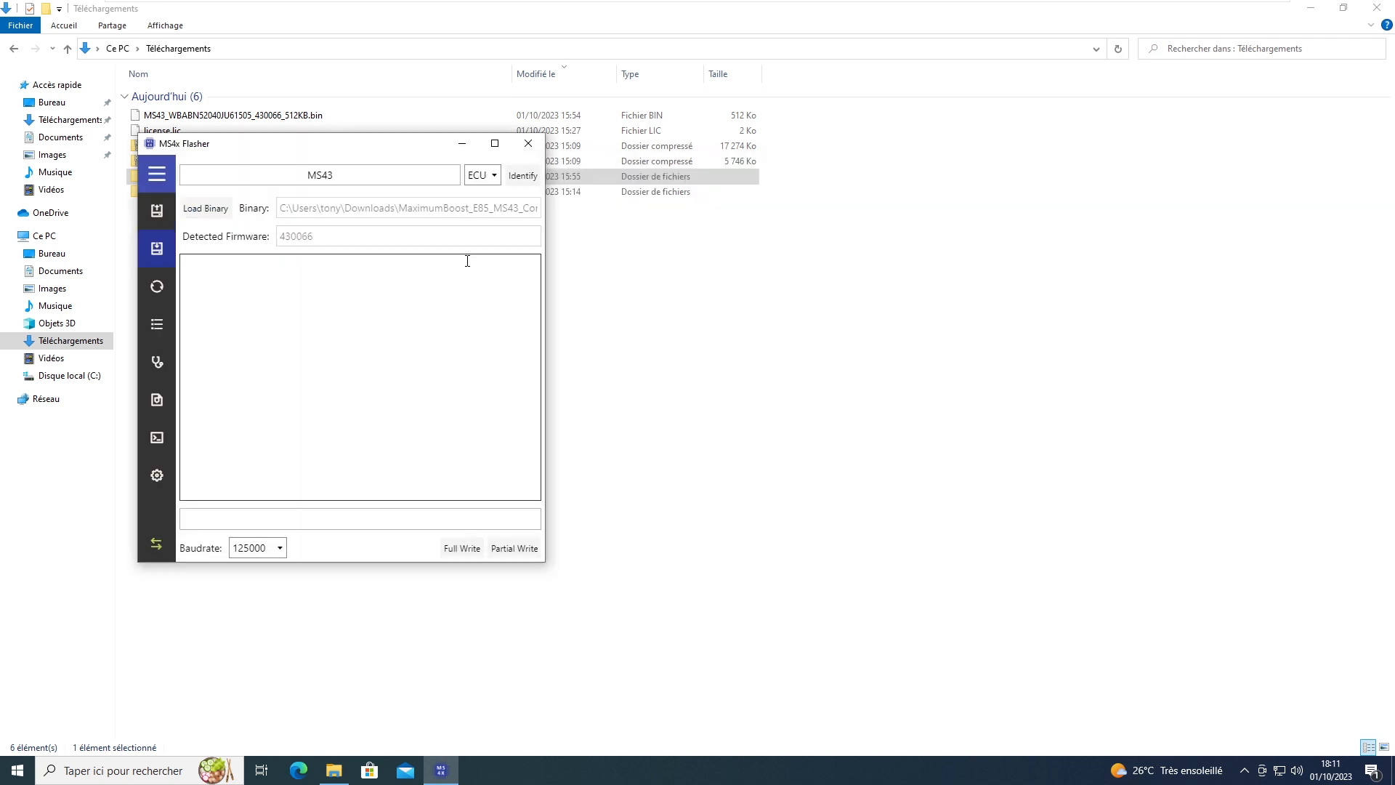